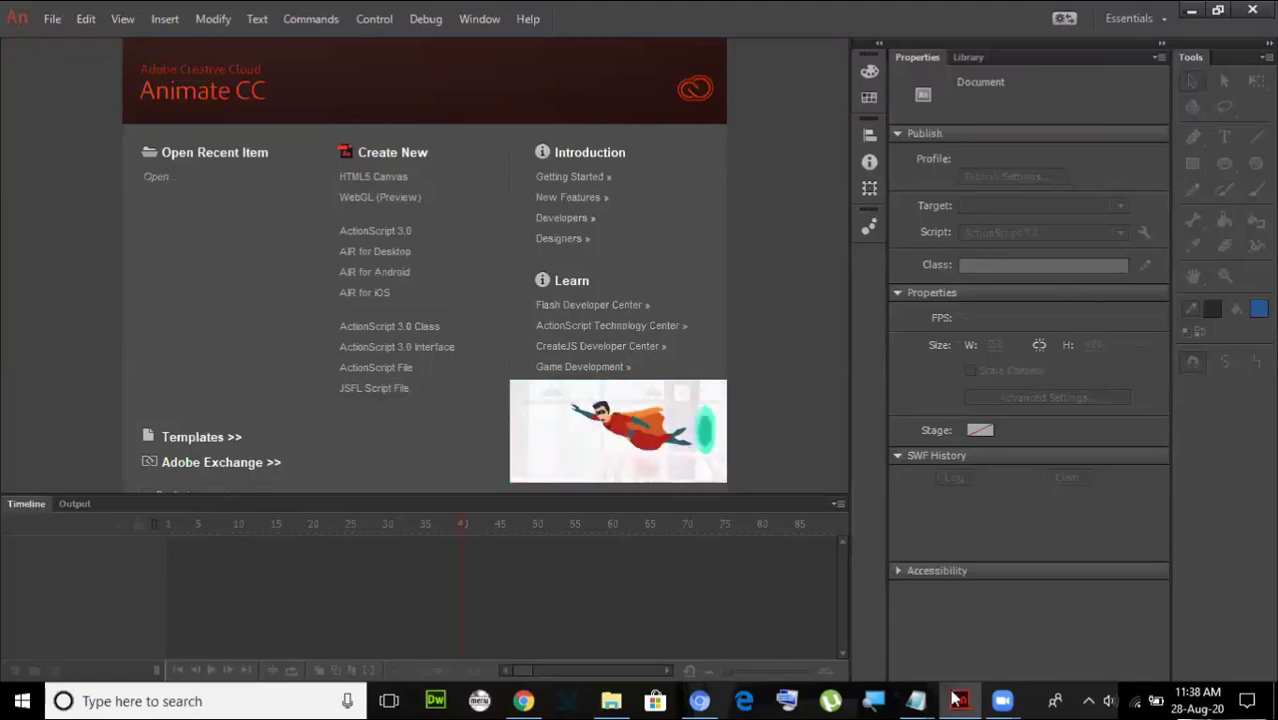
- Create a new ActionScript 3.0 document (Untitled-4, 550×400 stage) and re-center the stage
{"action": "mouse_move", "coordinate": [1005, 700]}
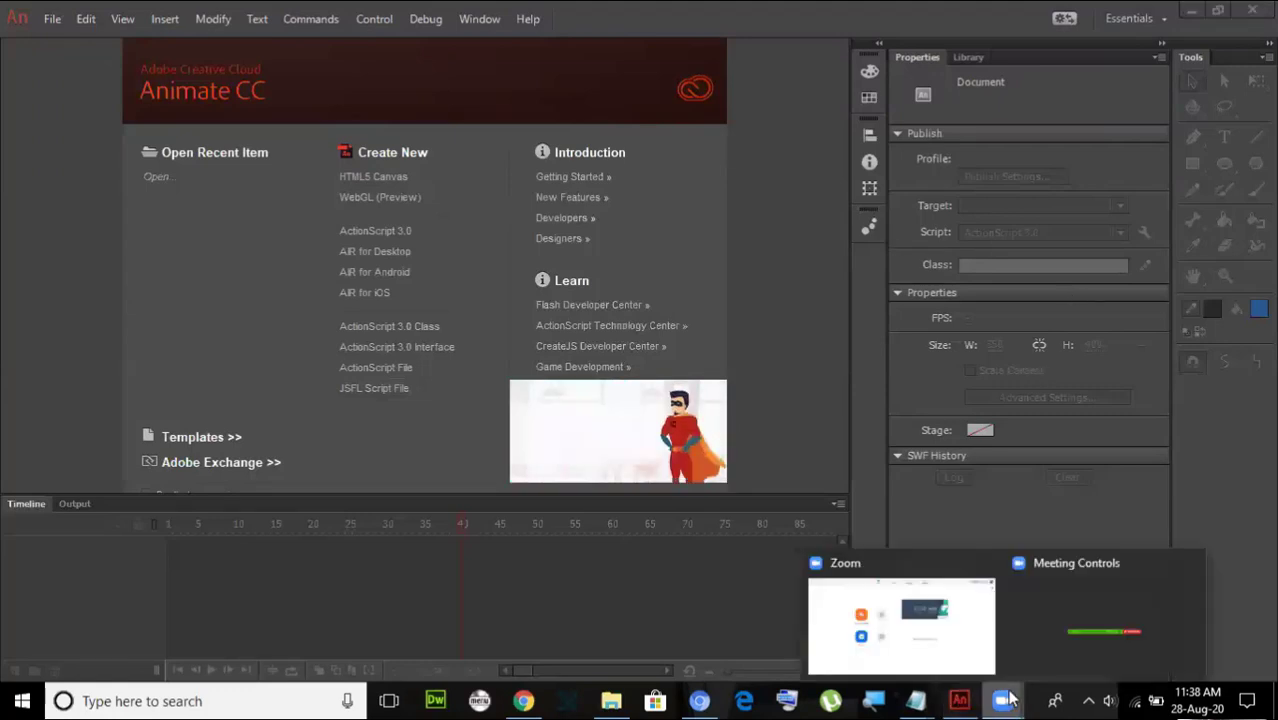
{"action": "left_click", "coordinate": [1084, 609]}
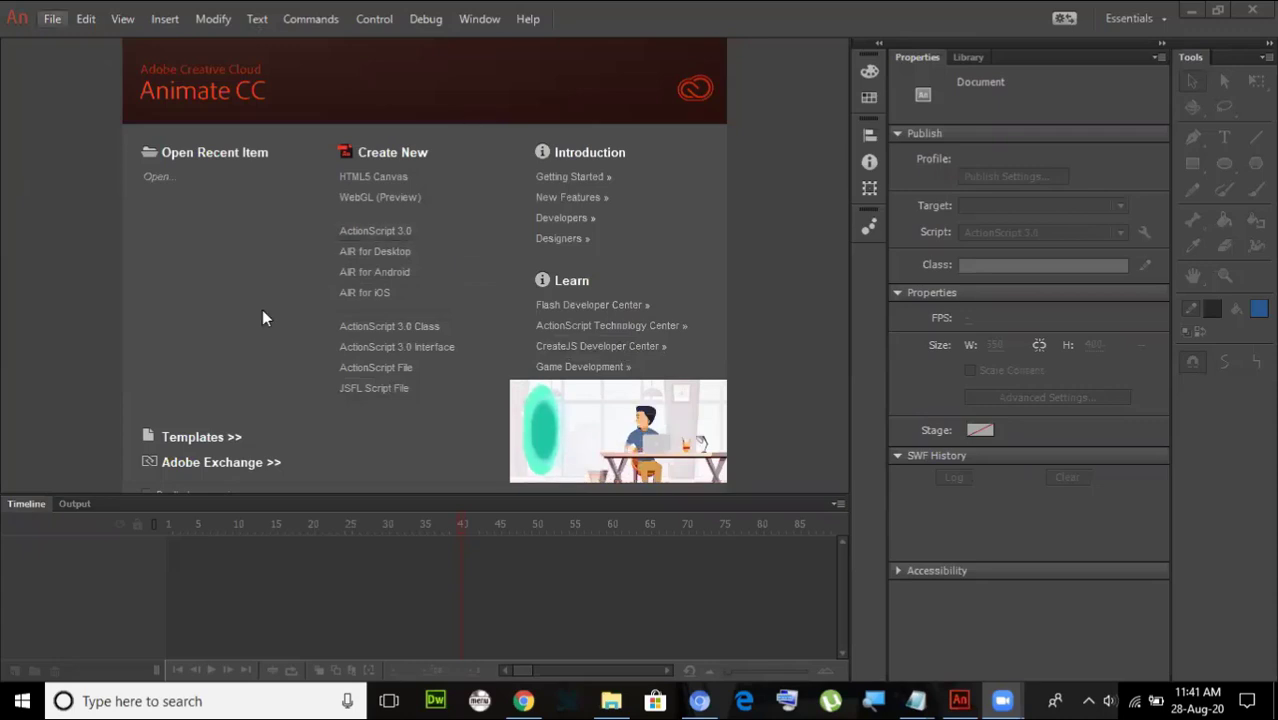
{"action": "left_click", "coordinate": [443, 238]}
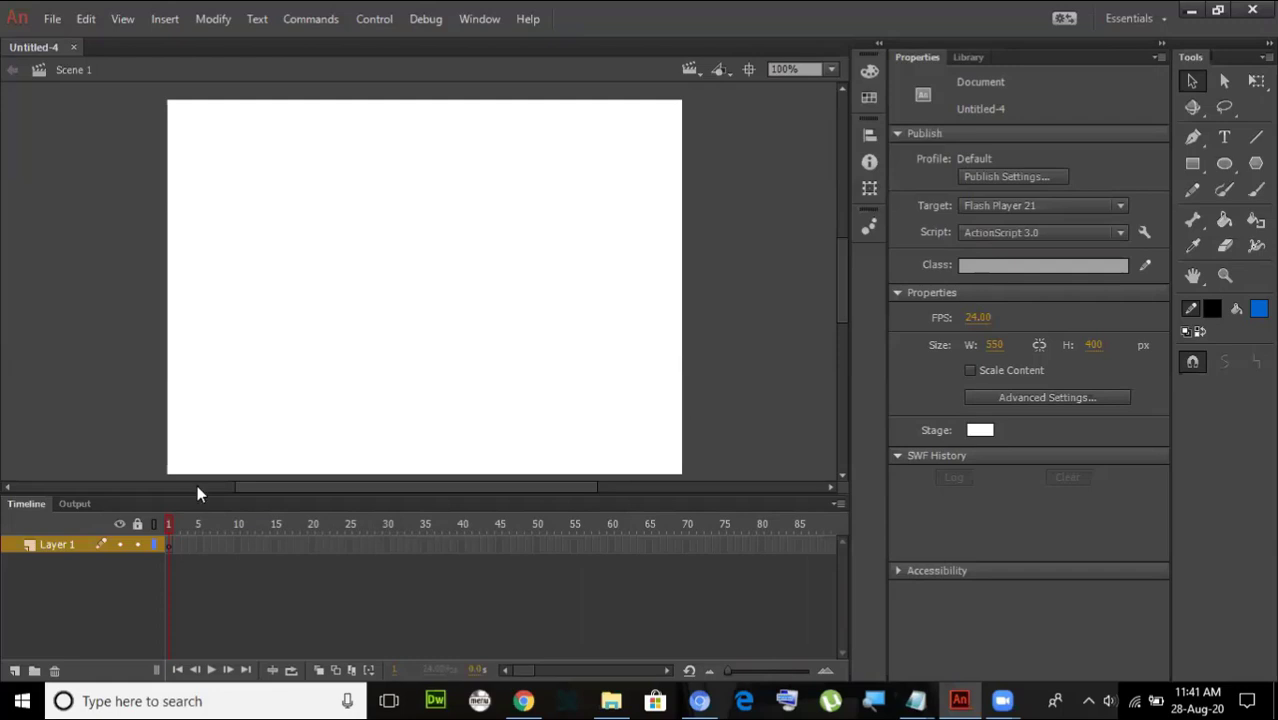
{"action": "mouse_move", "coordinate": [213, 508]}
{"action": "left_mouse_down"}
{"action": "mouse_move", "coordinate": [213, 473]}
{"action": "mouse_move", "coordinate": [213, 492]}
{"action": "left_mouse_up"}
{"action": "left_click", "coordinate": [213, 492]}
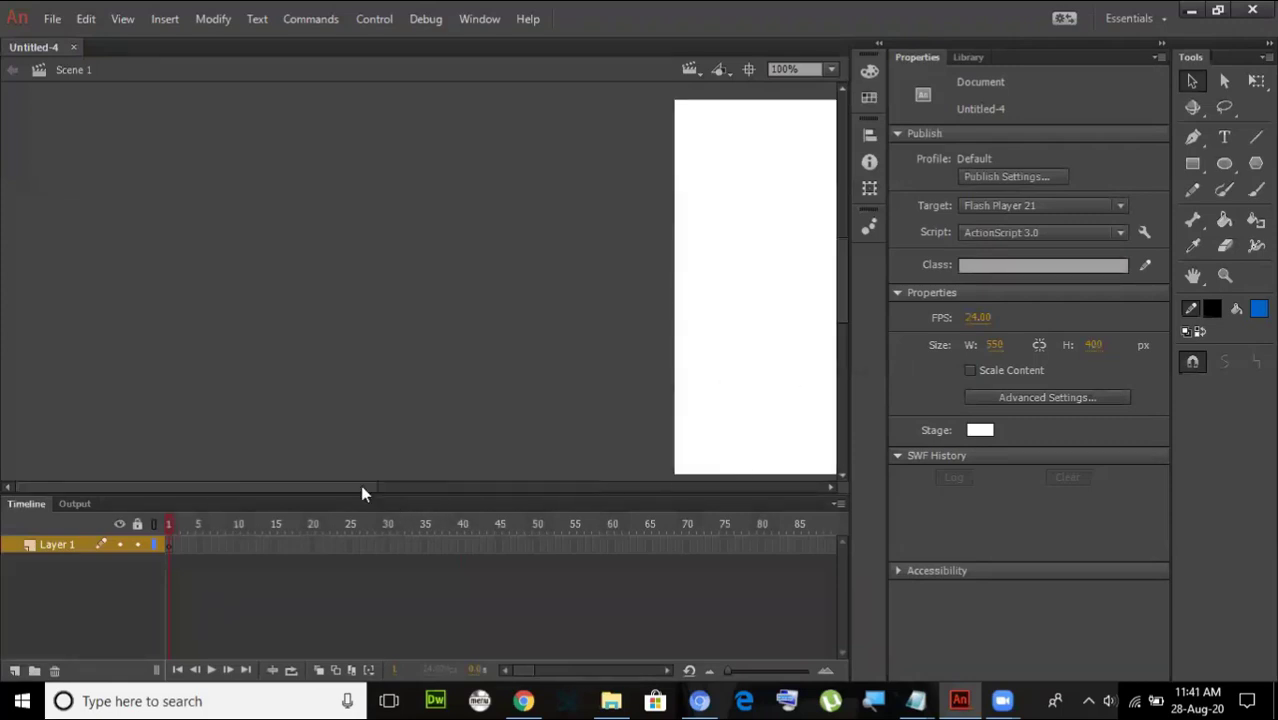
{"action": "left_click_drag", "start_coordinate": [357, 488], "coordinate": [536, 490]}
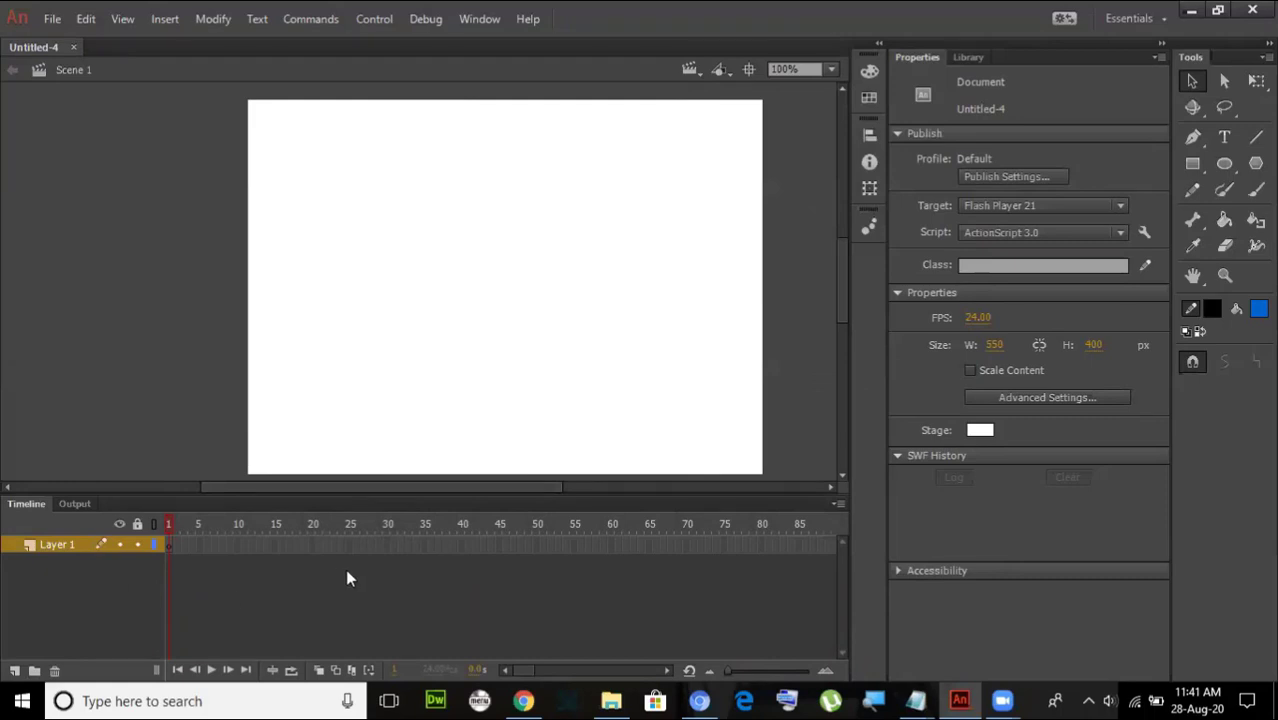
- Add a new layer above Layer 1 and rename Layer 1 to oBJECT1
{"action": "left_click", "coordinate": [15, 671]}
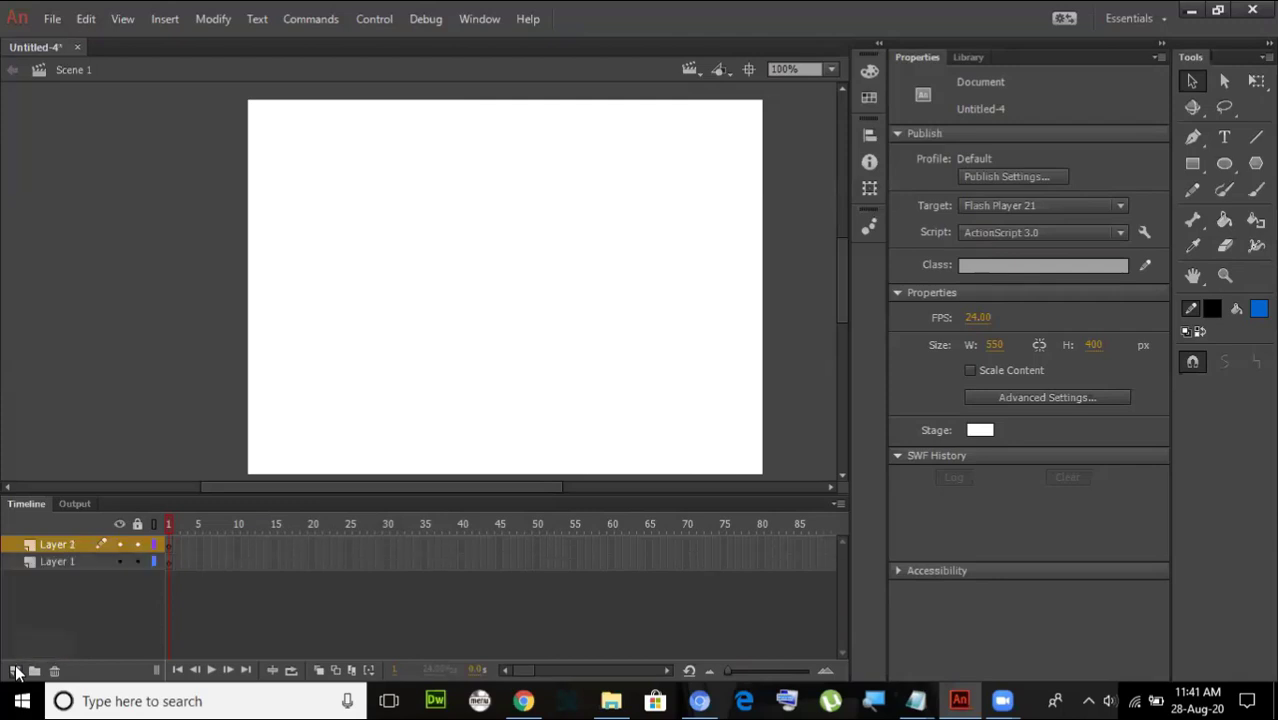
{"action": "left_click", "coordinate": [67, 546]}
{"action": "double_click", "coordinate": [67, 545]}
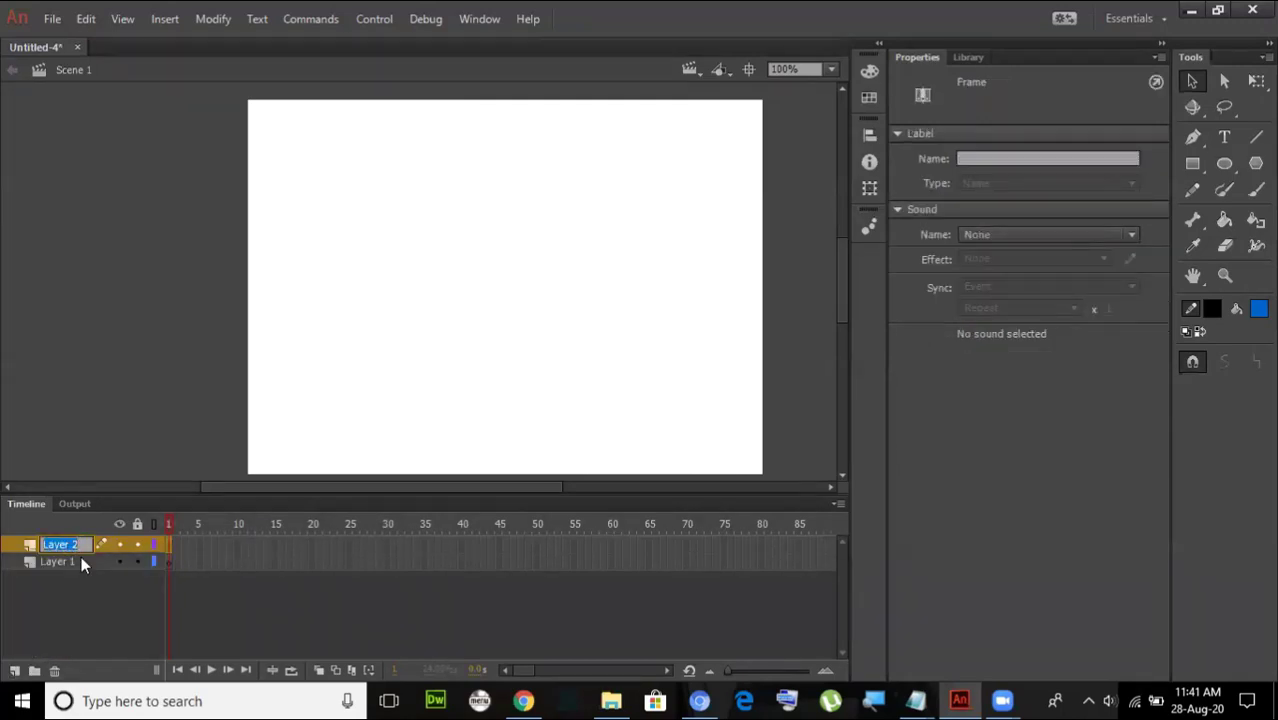
{"action": "double_click", "coordinate": [62, 561]}
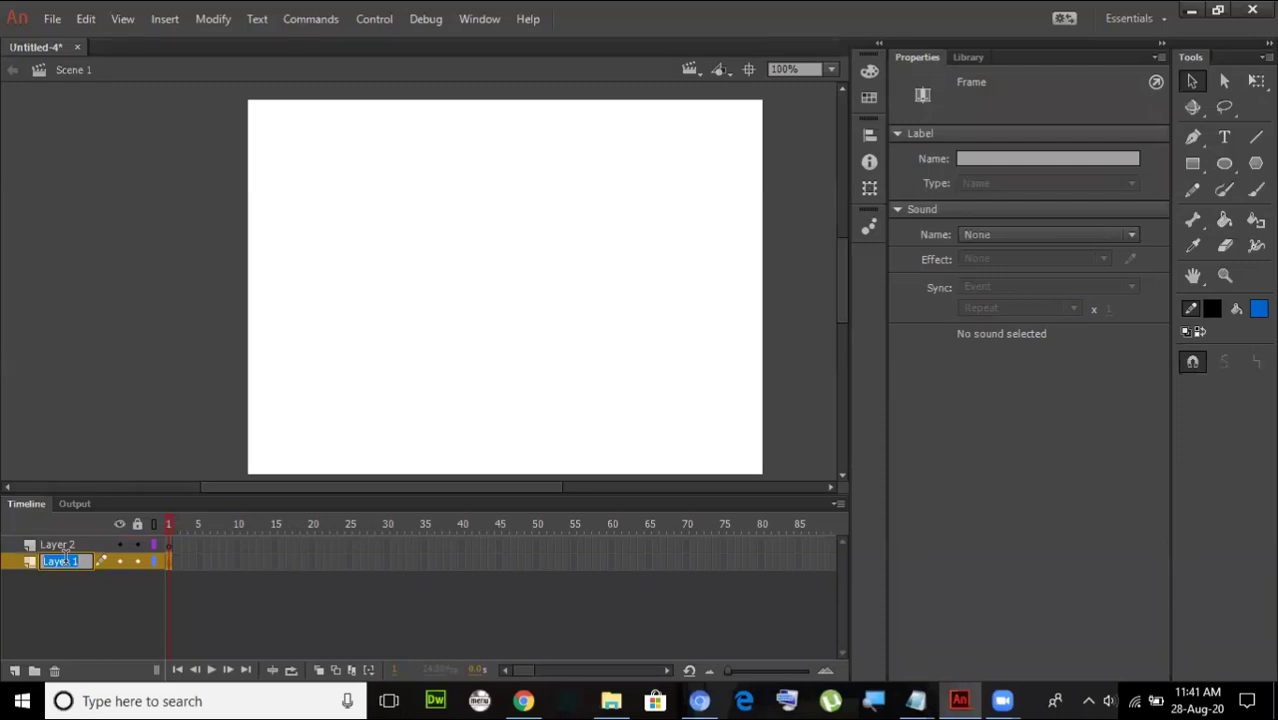
{"action": "type", "text": "oBJECT1"}
{"action": "left_click", "coordinate": [75, 543]}
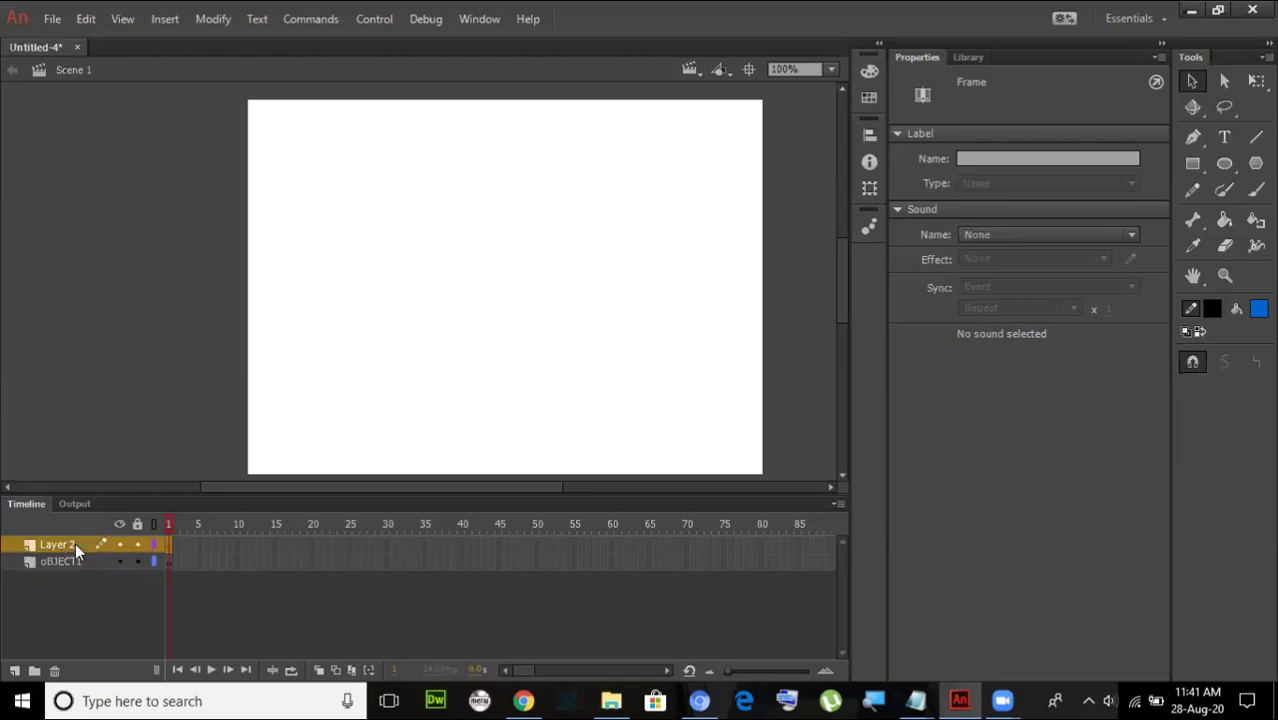
- Rename the new Layer 2 to OBJECT2
{"action": "double_click", "coordinate": [75, 543]}
{"action": "type", "text": "OBJECT2"}
{"action": "left_click", "coordinate": [137, 623]}
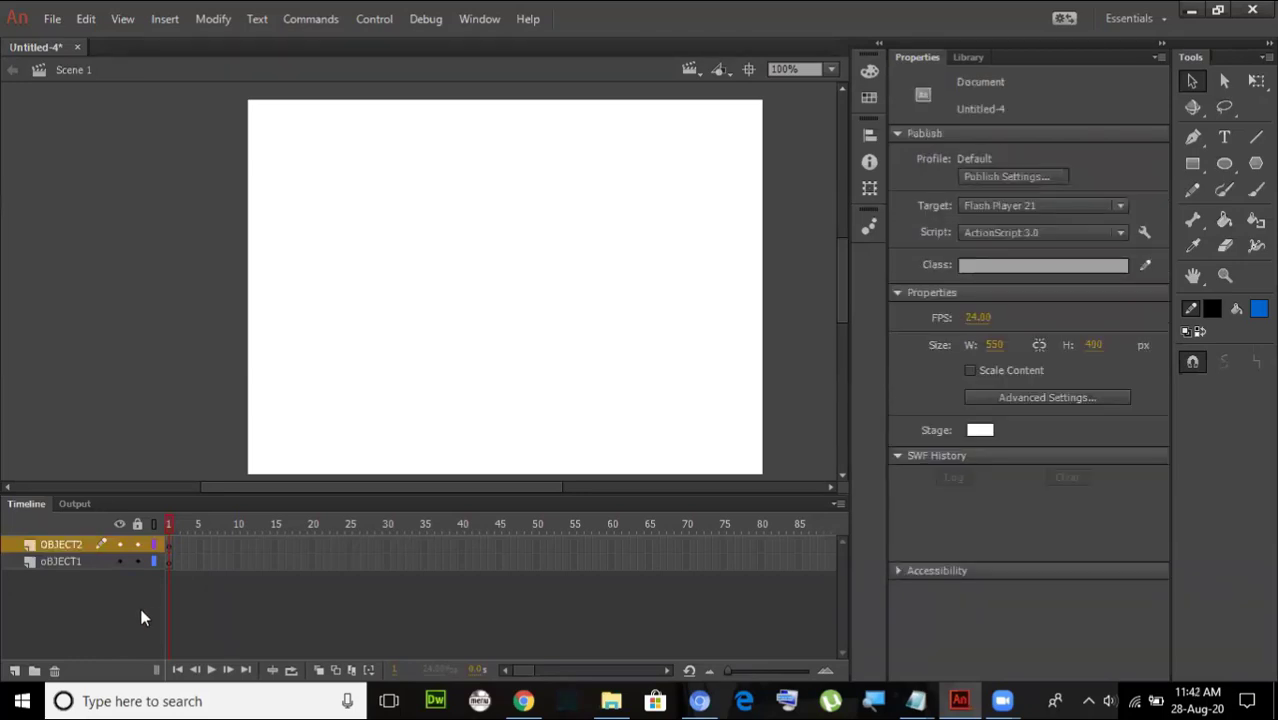
{"action": "left_click", "coordinate": [172, 562]}
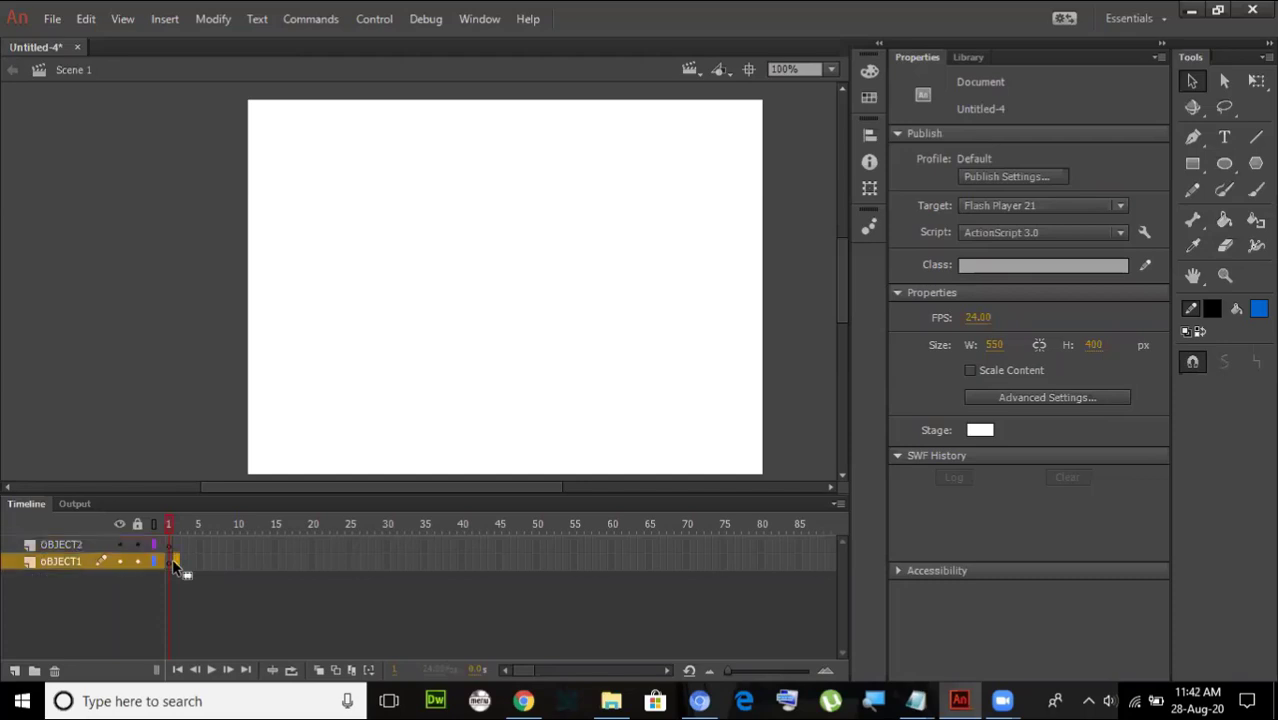
{"action": "left_click", "coordinate": [213, 562]}
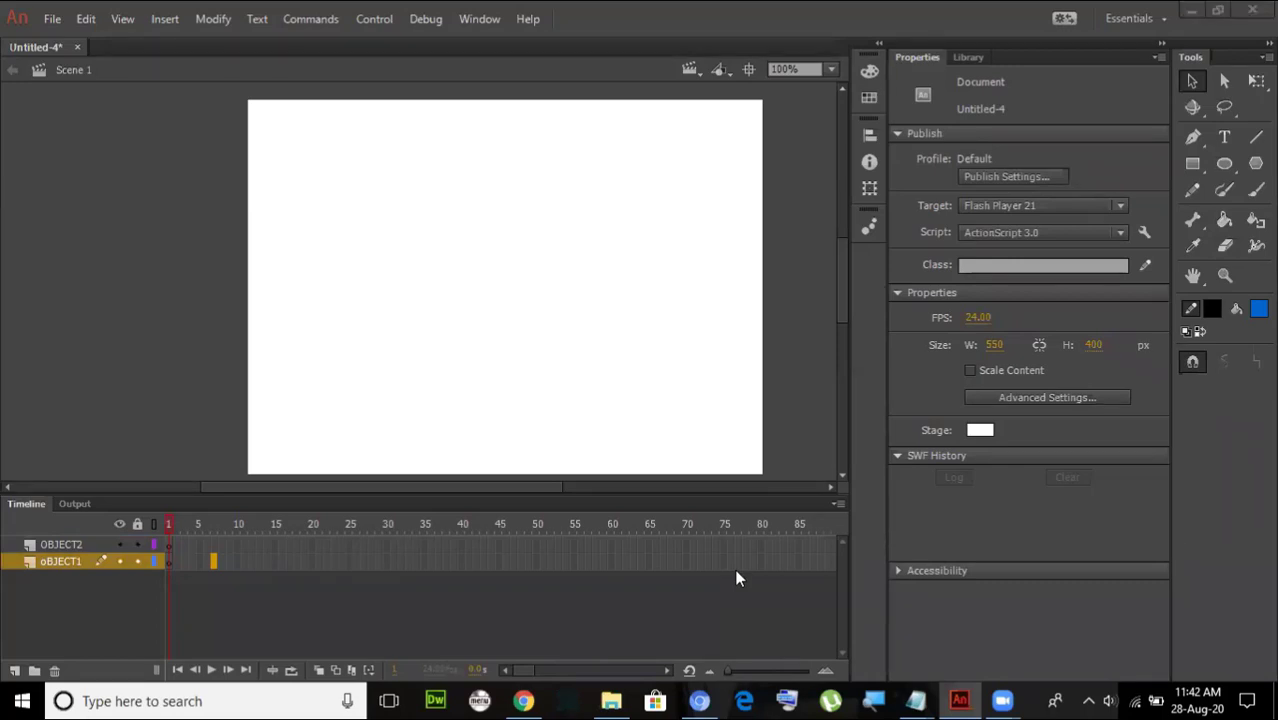
{"action": "left_click", "coordinate": [490, 562]}
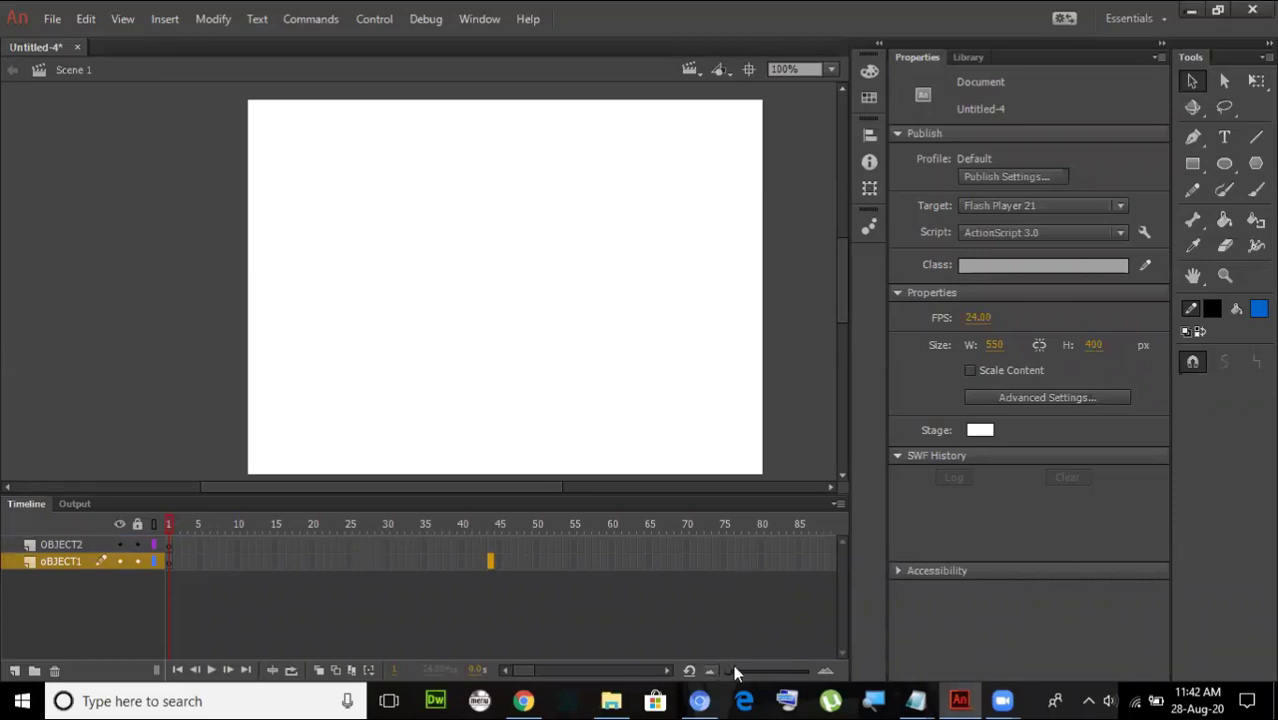
{"action": "left_click", "coordinate": [810, 561]}
{"action": "left_click", "coordinate": [312, 561]}
{"action": "left_click", "coordinate": [166, 561]}
{"action": "left_click_drag", "start_coordinate": [170, 560], "coordinate": [296, 567]}
{"action": "left_click", "coordinate": [316, 567]}
{"action": "left_click", "coordinate": [974, 320]}
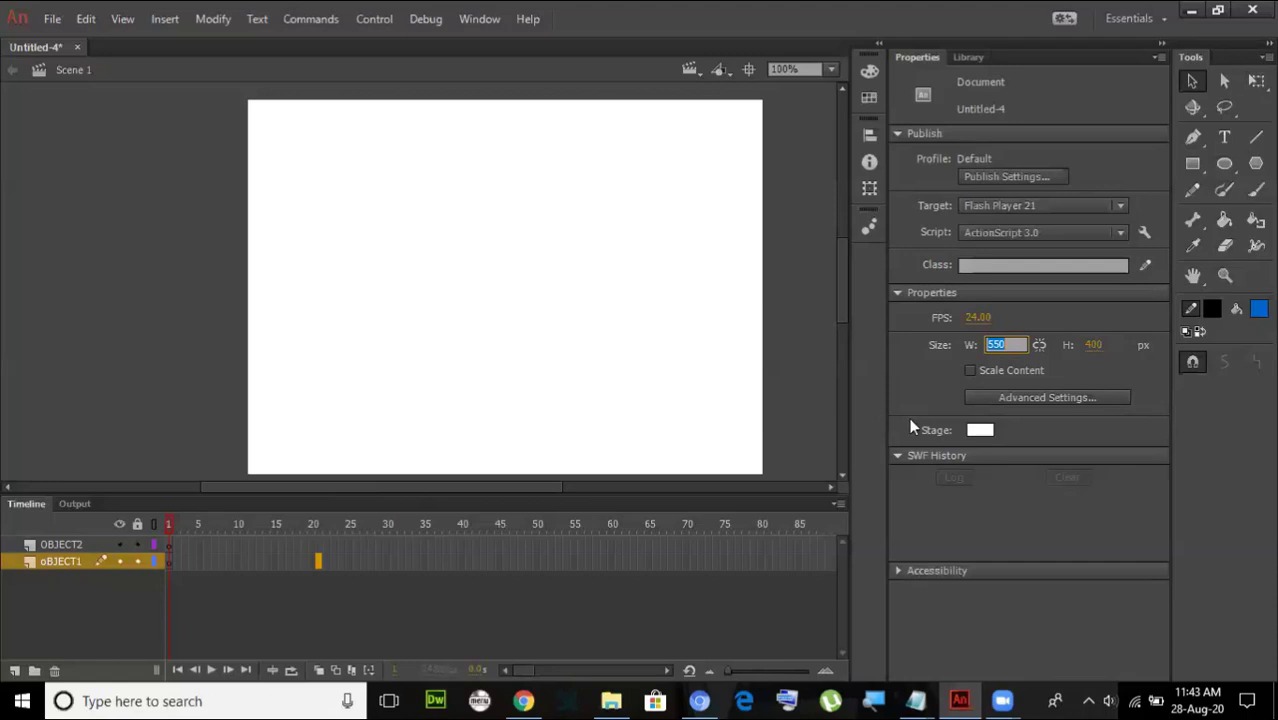
{"action": "left_click", "coordinate": [982, 431]}
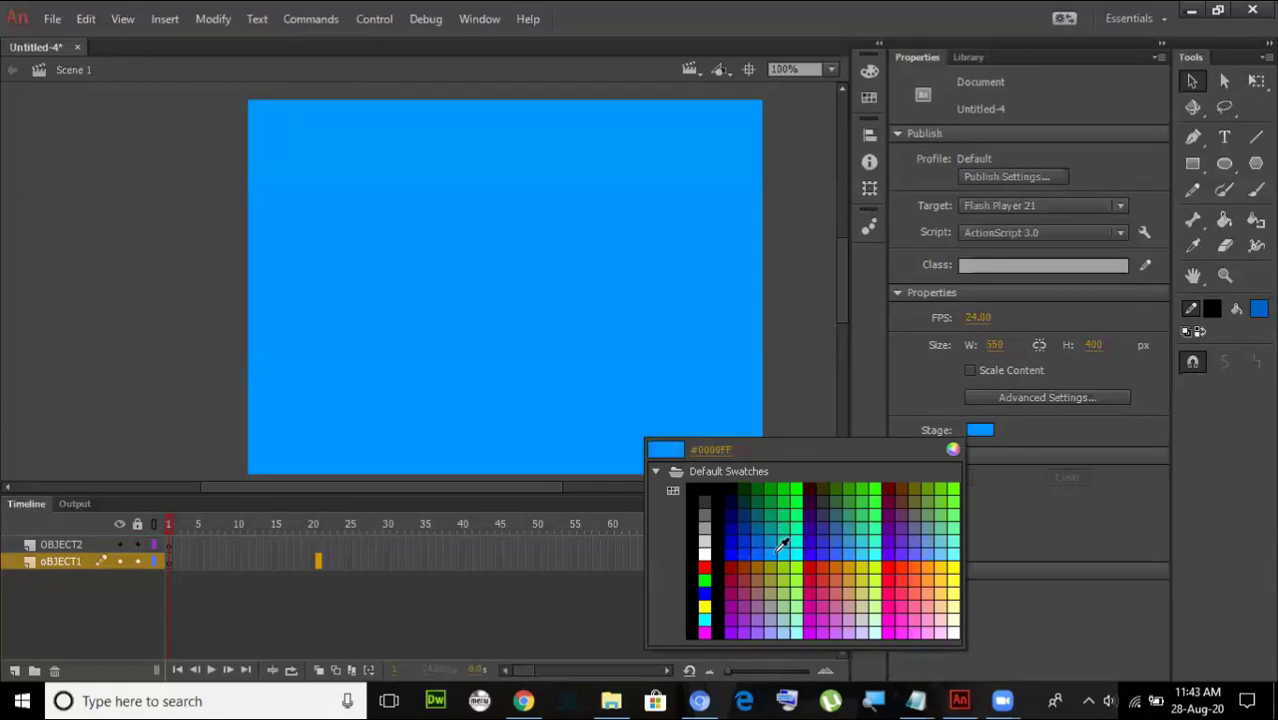
{"action": "left_click", "coordinate": [704, 553]}
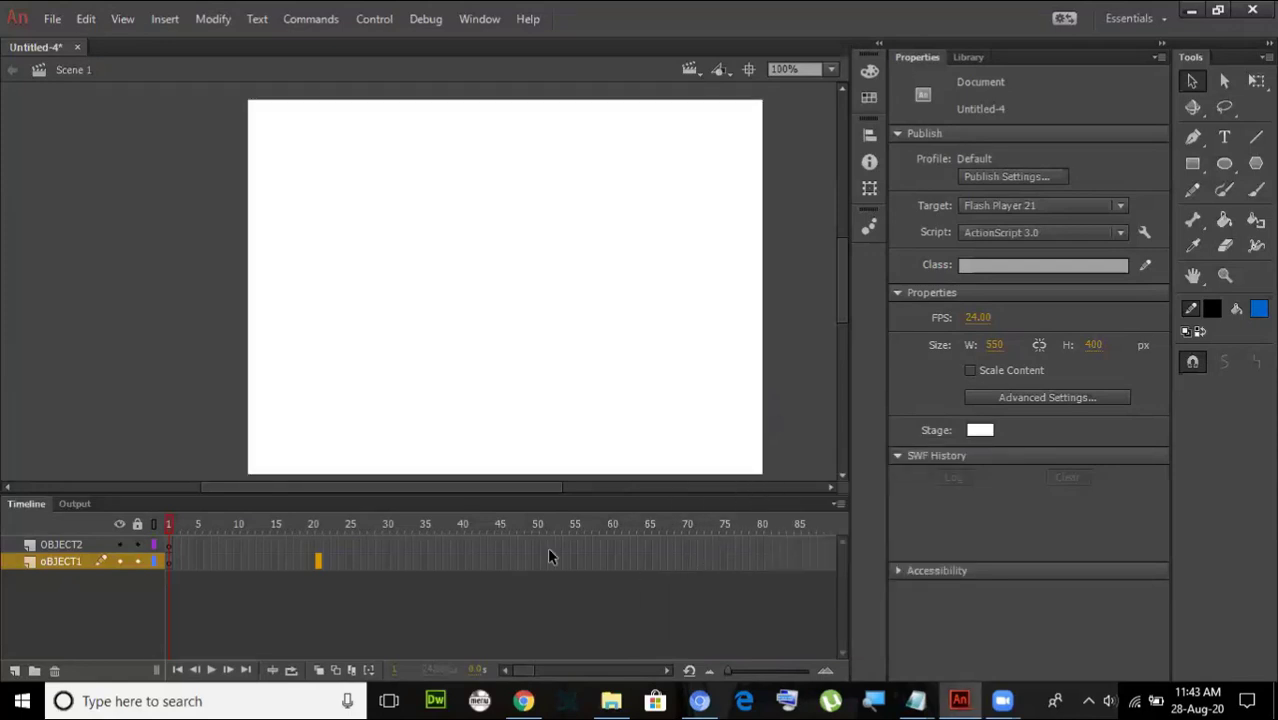
{"action": "left_click", "coordinate": [170, 700]}
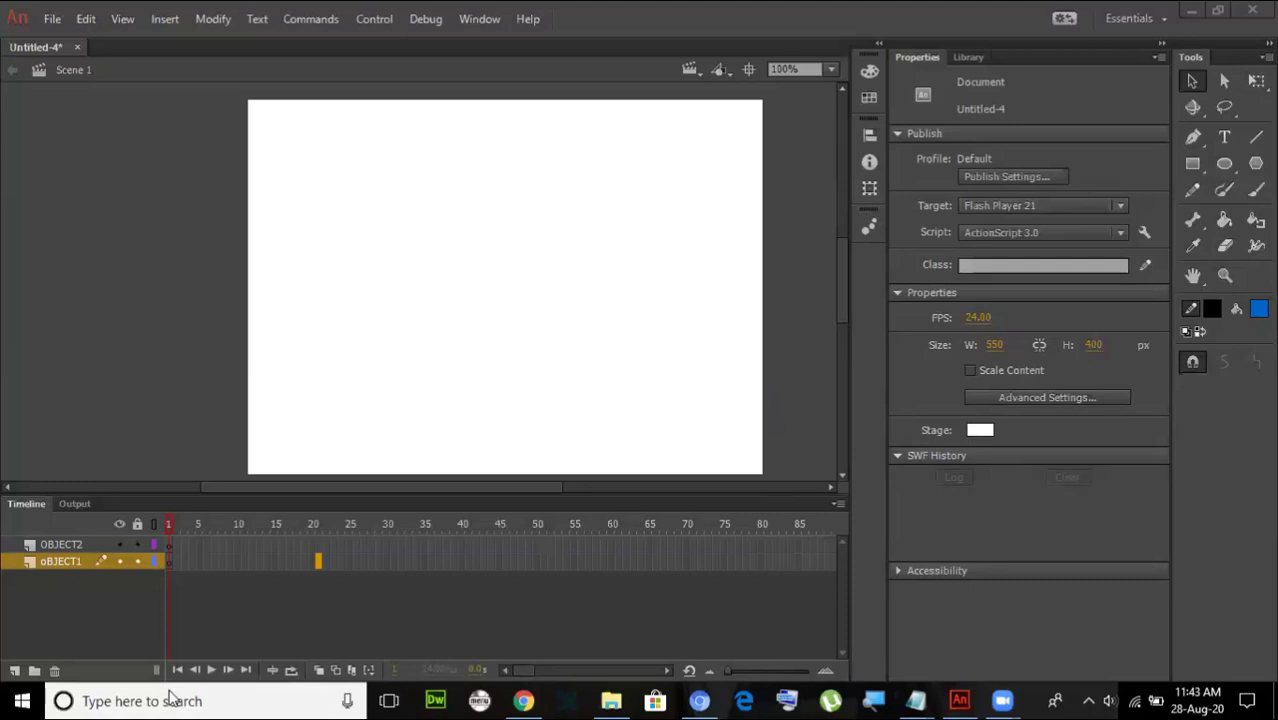
{"action": "type", "text": "MA"}
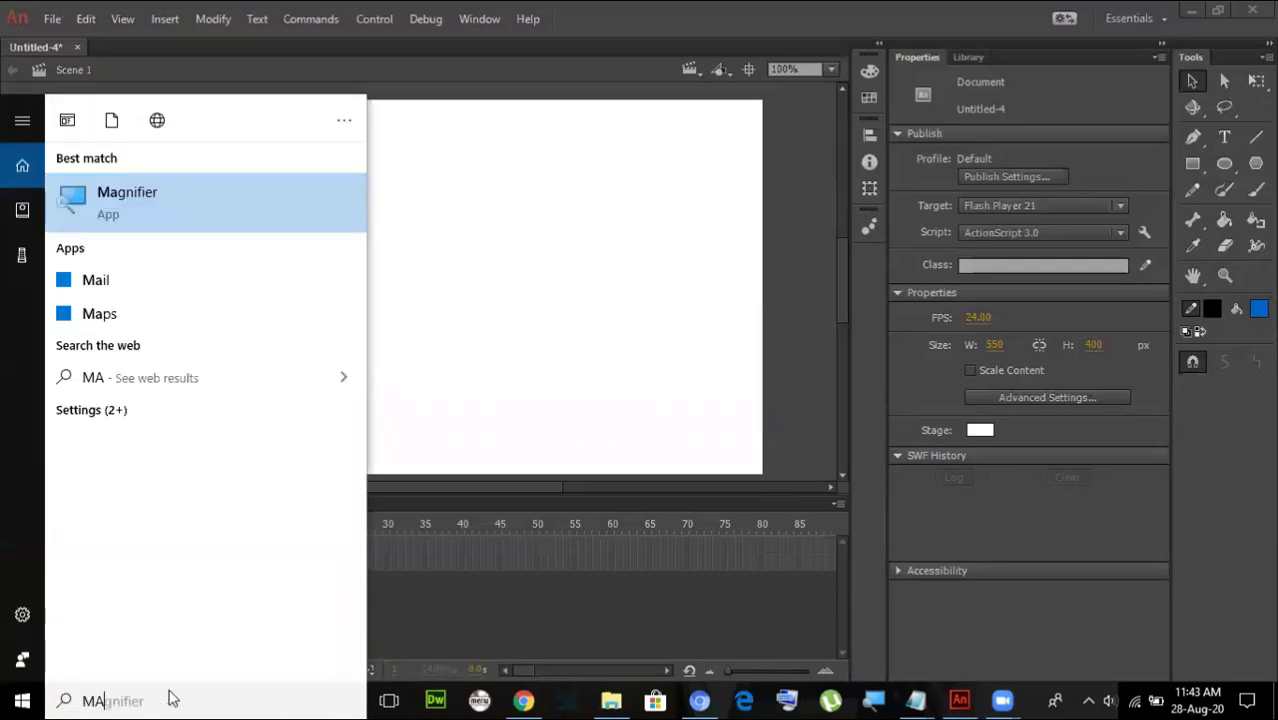
{"action": "type", "text": "G"}
{"action": "left_click", "coordinate": [553, 276]}
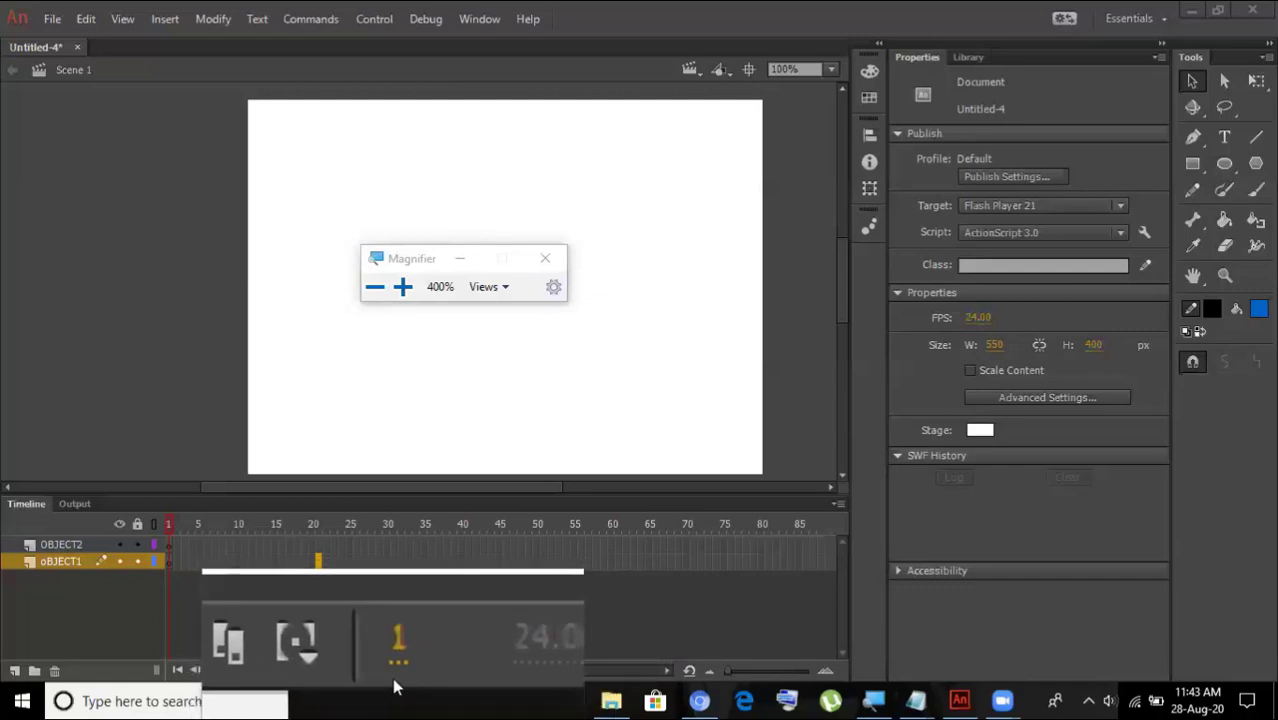
{"action": "left_click", "coordinate": [547, 263]}
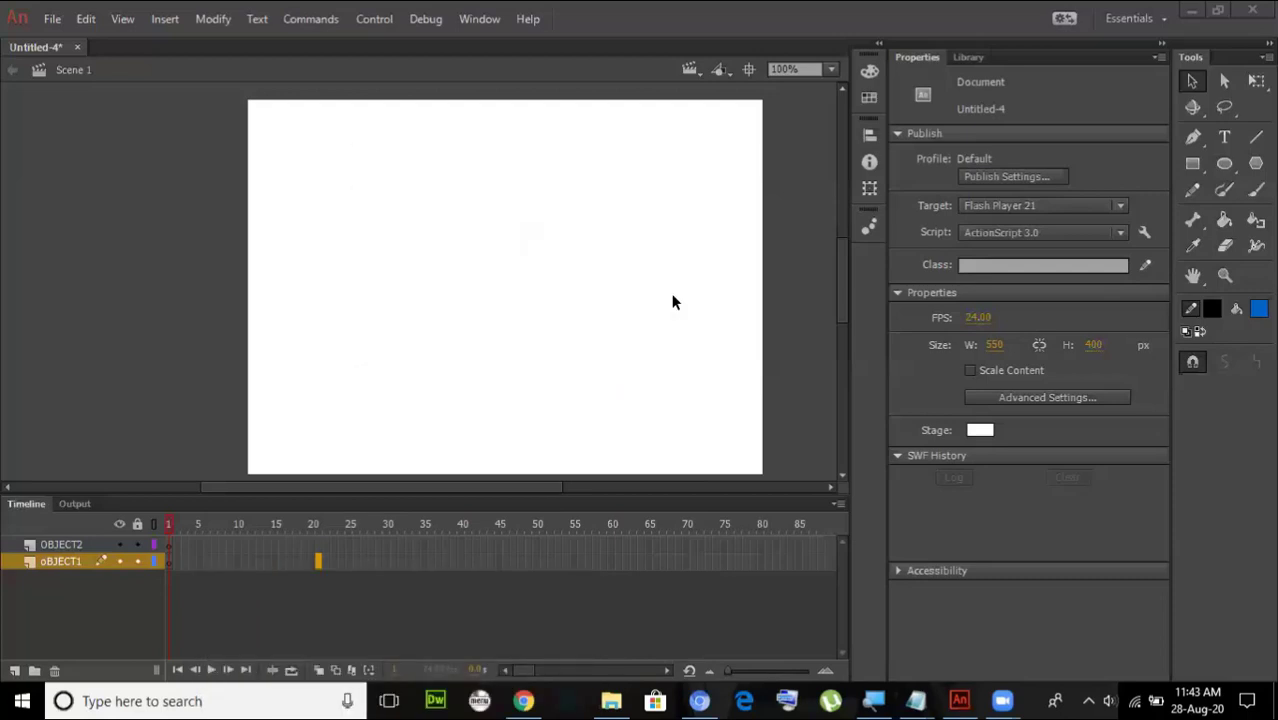
- Delete the oBJECT1 layer, leaving only OBJECT2
{"action": "left_click", "coordinate": [172, 560]}
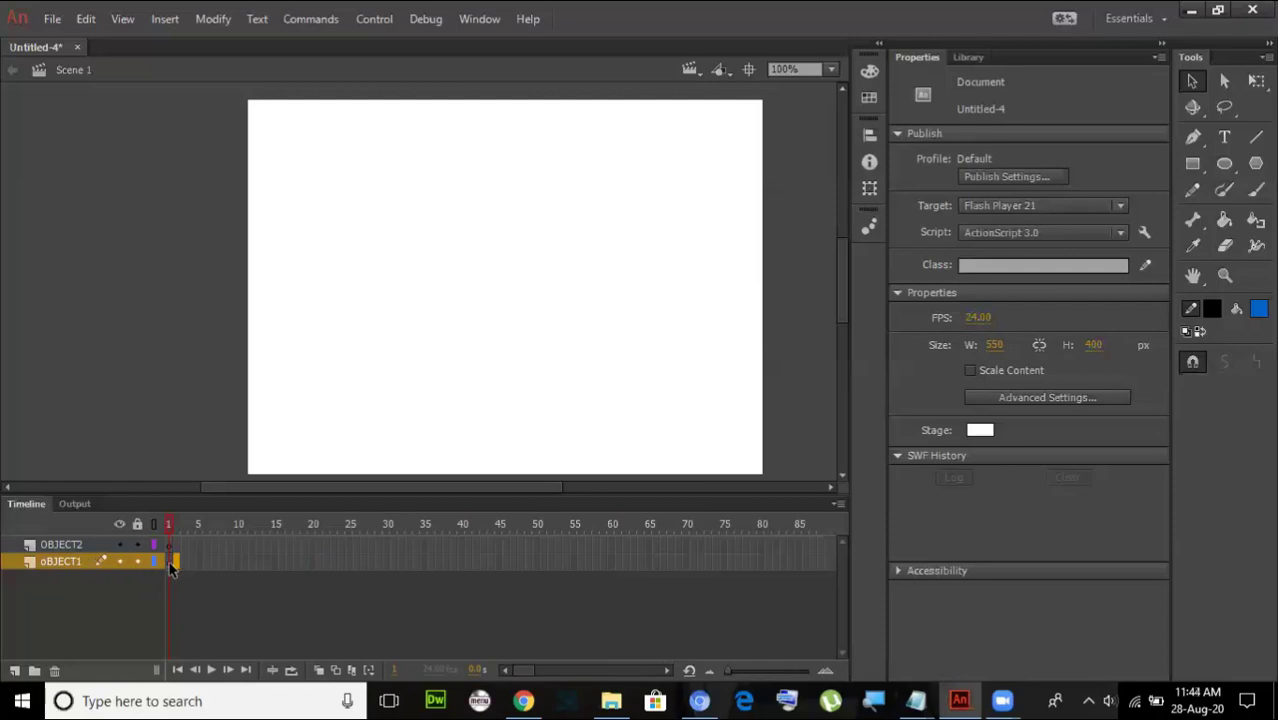
{"action": "left_click", "coordinate": [170, 564]}
{"action": "right_click", "coordinate": [73, 557]}
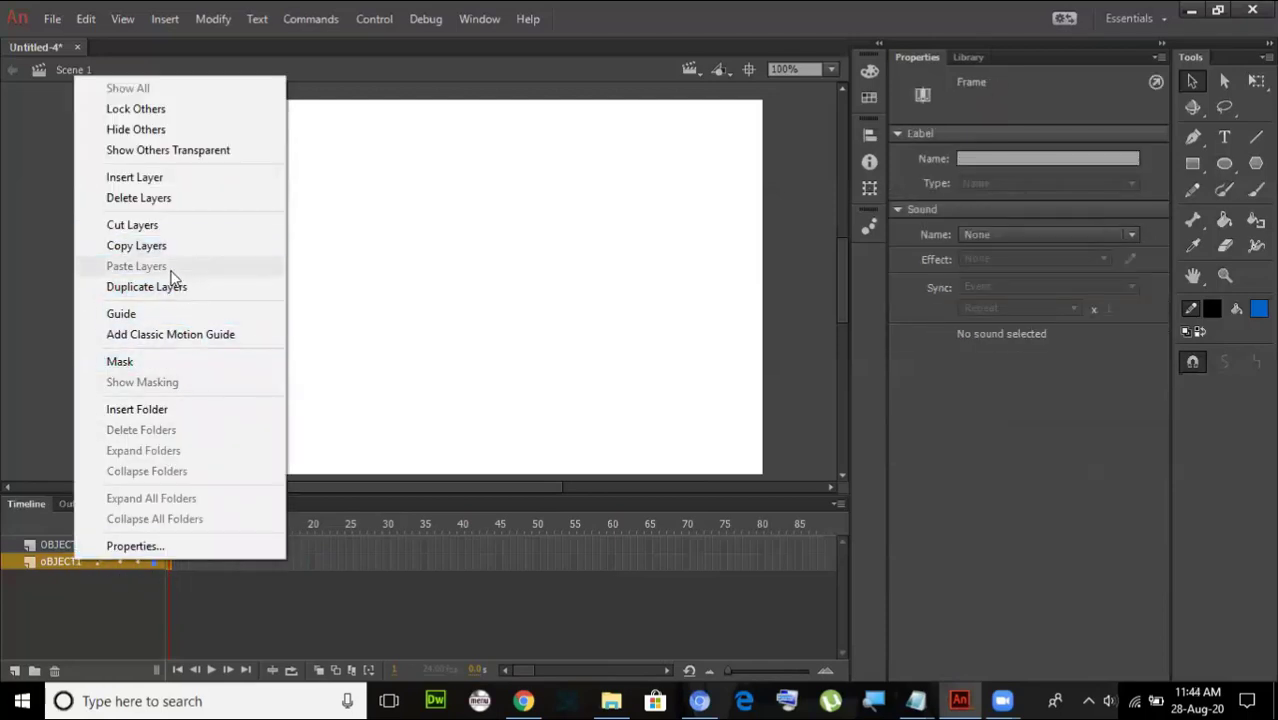
{"action": "left_click", "coordinate": [163, 198]}
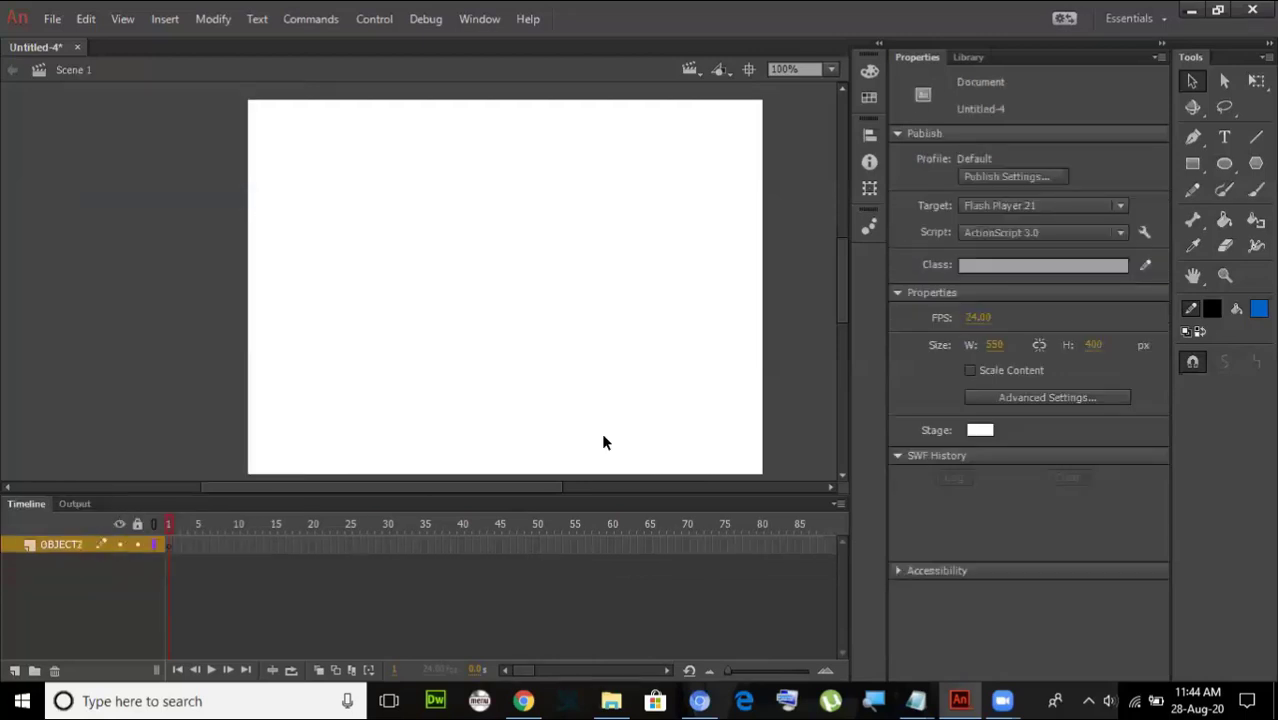
- From the Window menu, hide the Properties panel and bring the Timeline panel back
{"action": "left_click", "coordinate": [1192, 81]}
{"action": "left_click", "coordinate": [468, 20]}
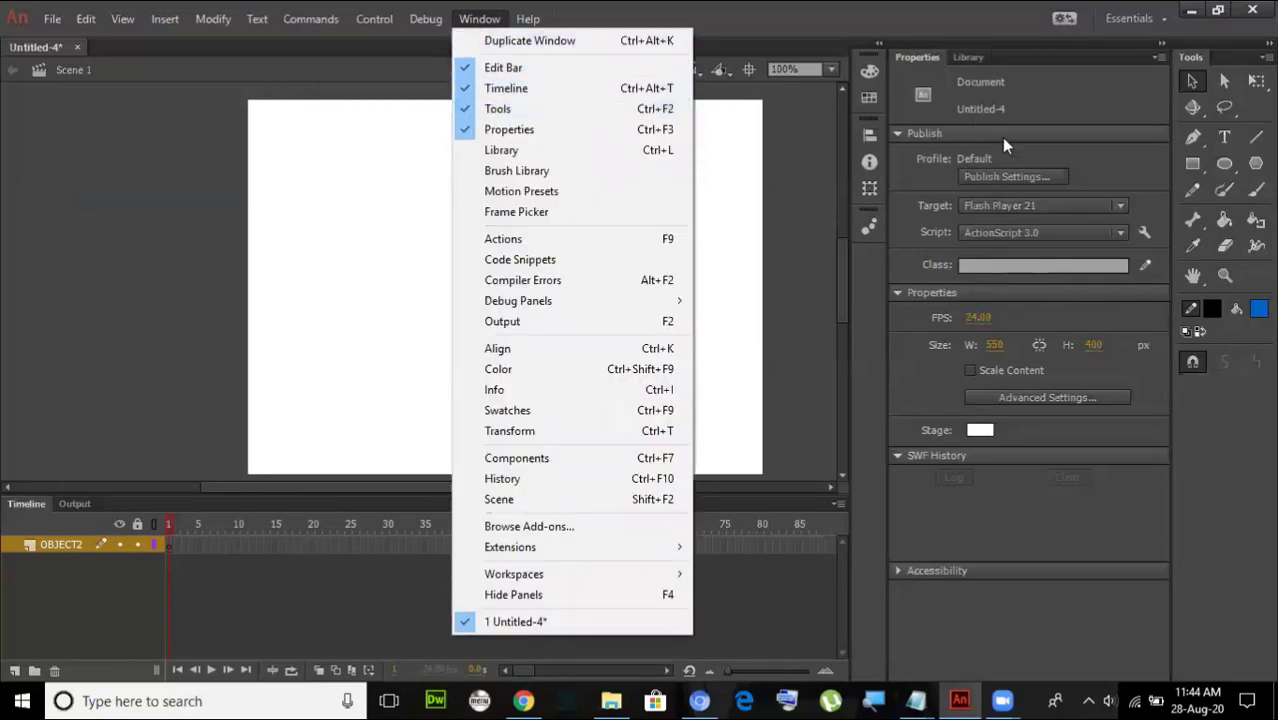
{"action": "left_click", "coordinate": [505, 129]}
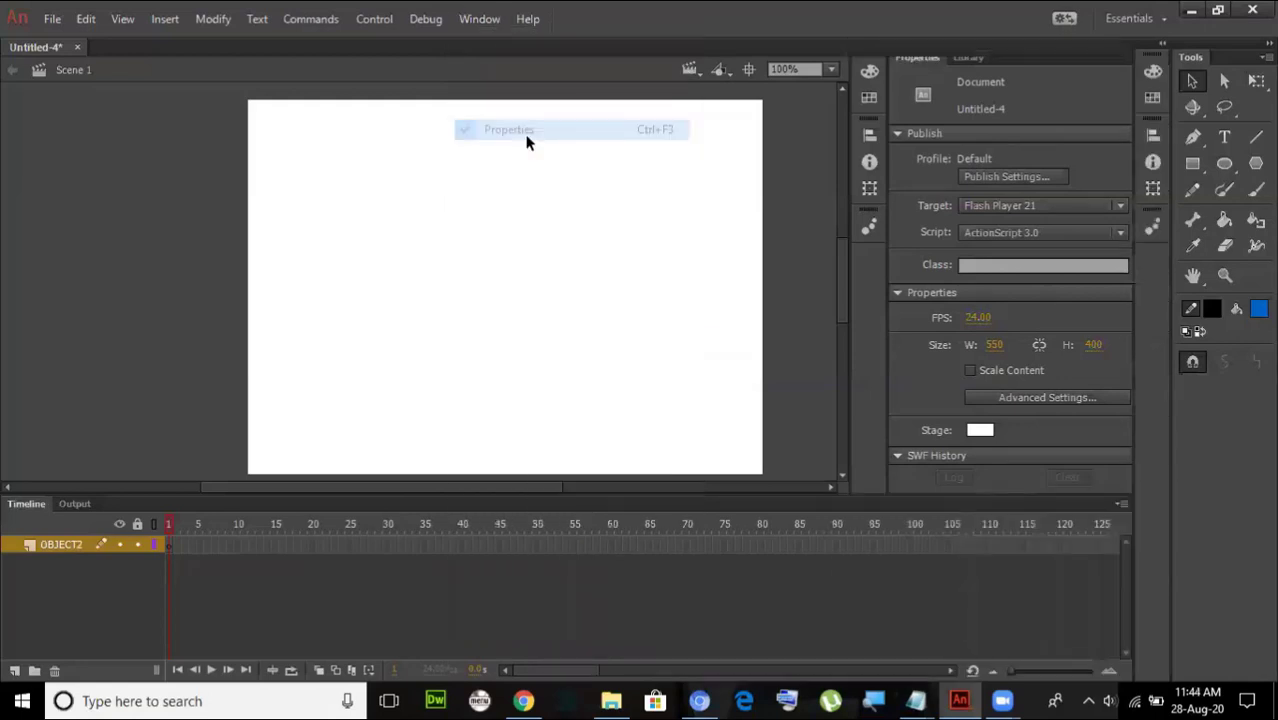
{"action": "left_click", "coordinate": [476, 19]}
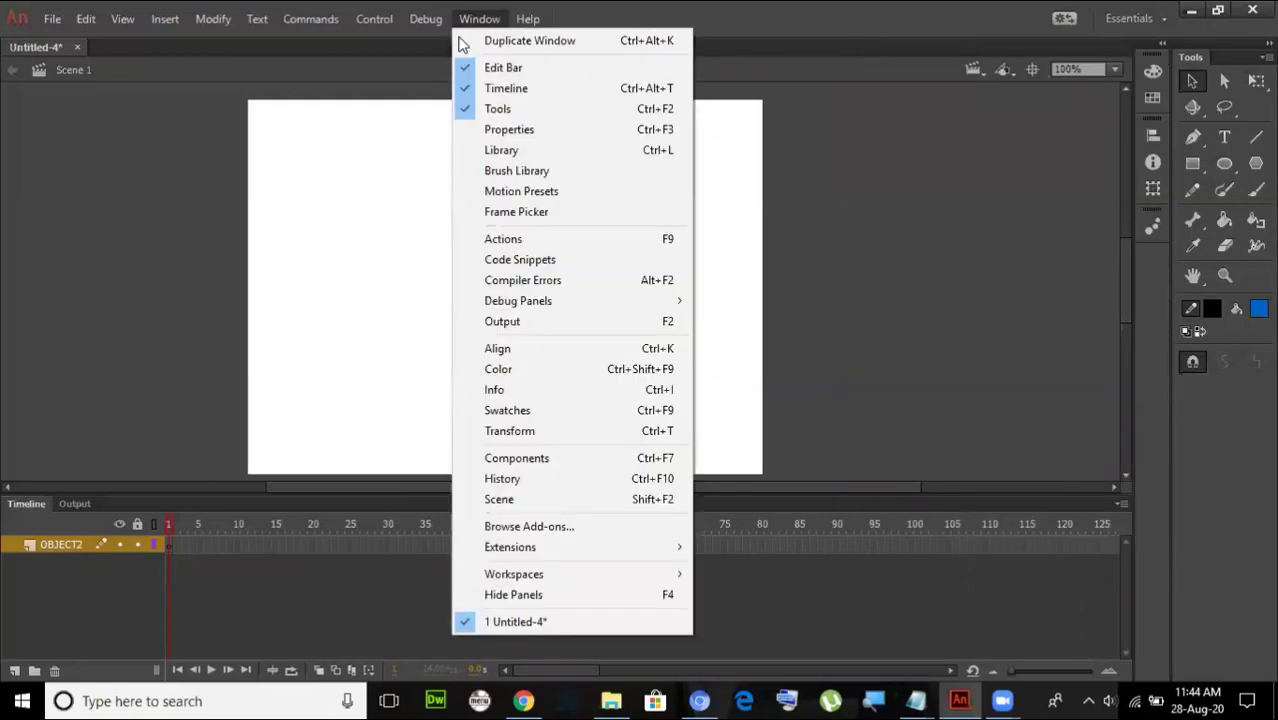
{"action": "left_click", "coordinate": [531, 90]}
{"action": "left_click", "coordinate": [478, 19]}
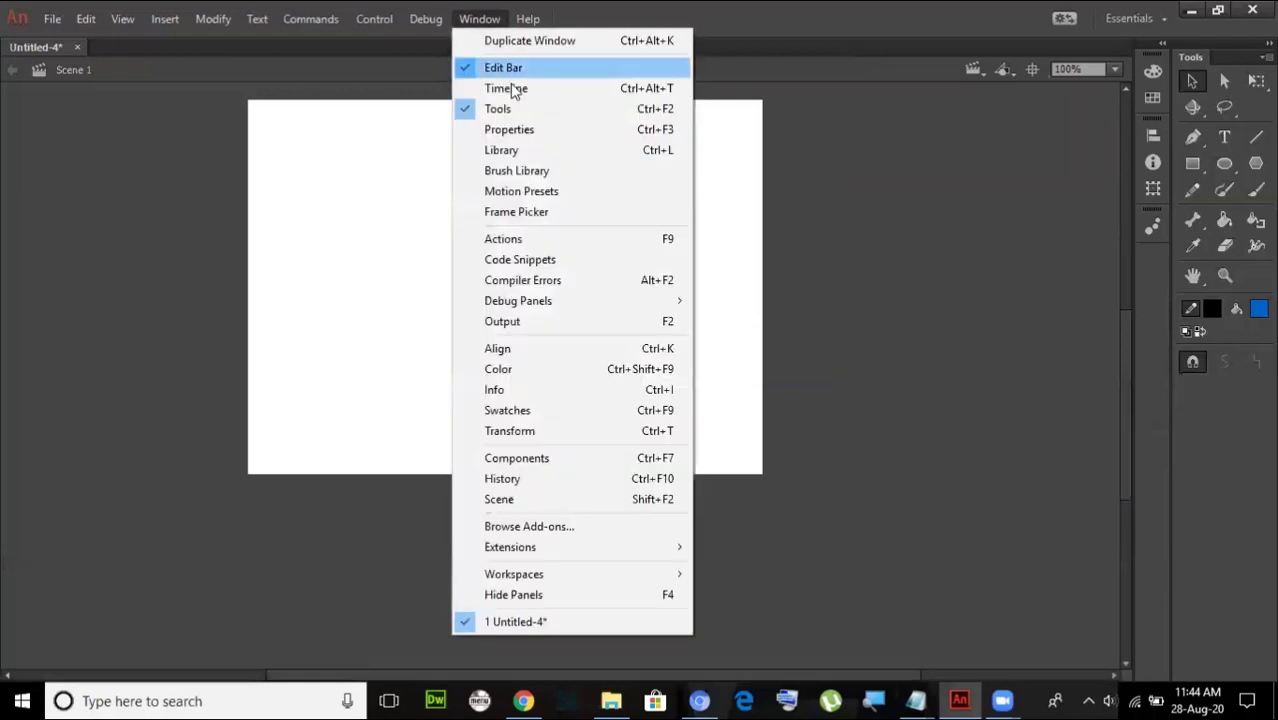
{"action": "left_click", "coordinate": [510, 89]}
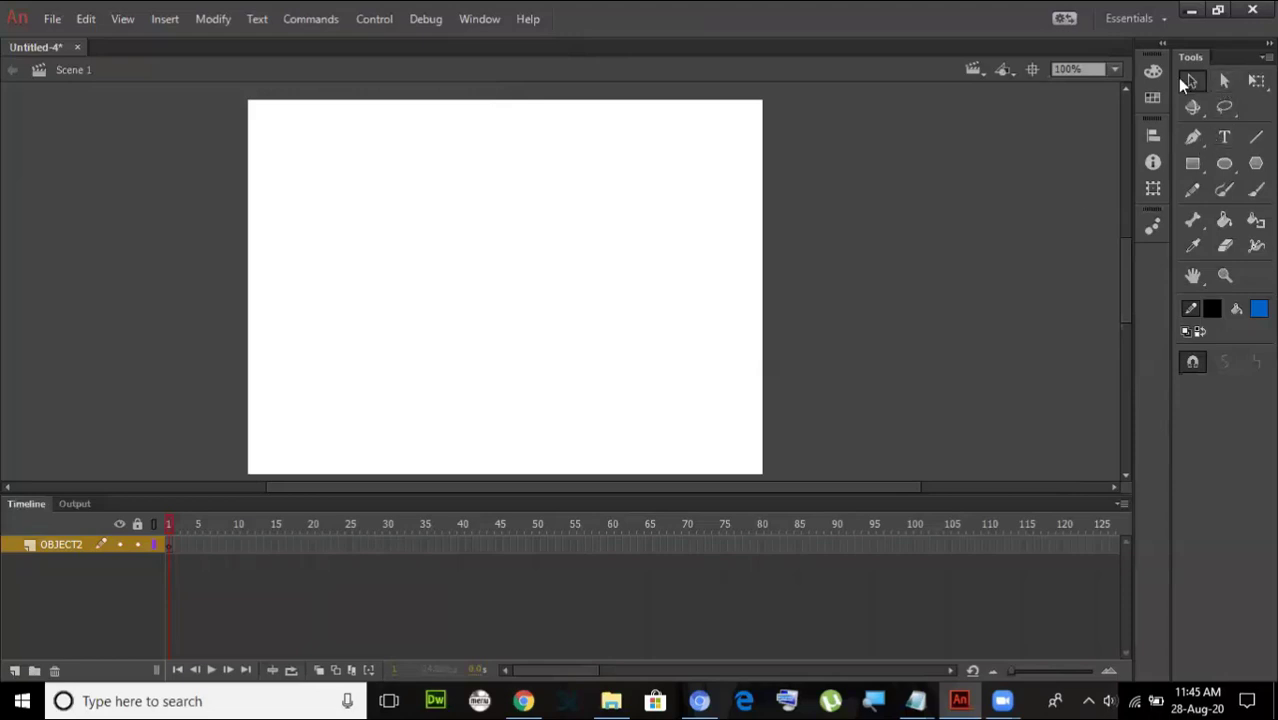
- Draw a blue filled circle near the stage's top-left with the Oval Tool in plain mode
{"action": "left_click", "coordinate": [1225, 163]}
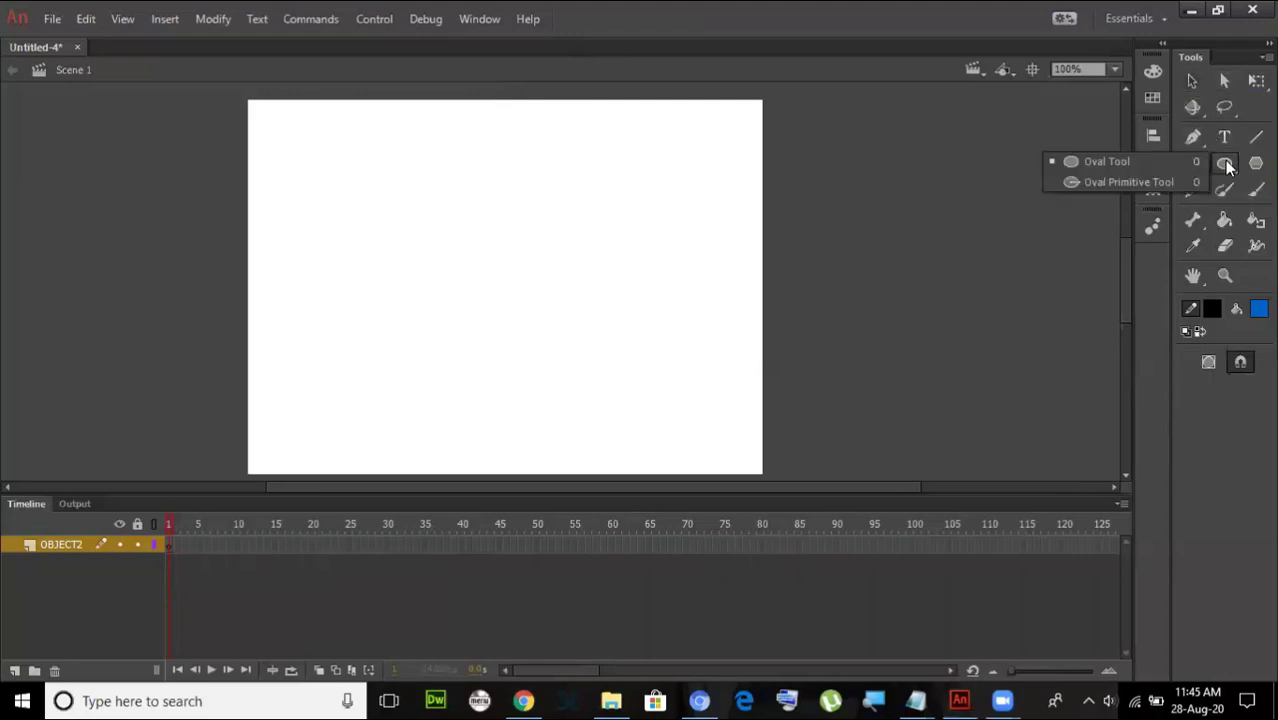
{"action": "left_click", "coordinate": [1166, 164]}
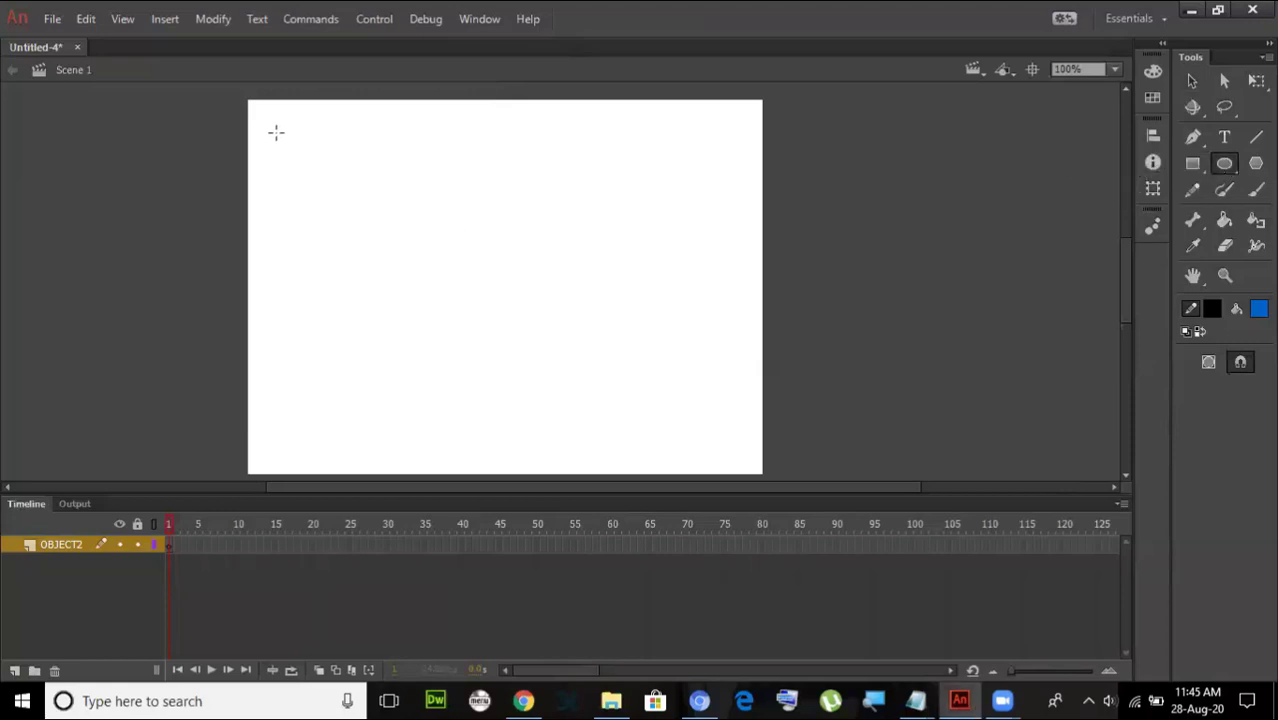
{"action": "left_click_drag", "start_coordinate": [270, 125], "coordinate": [393, 247]}
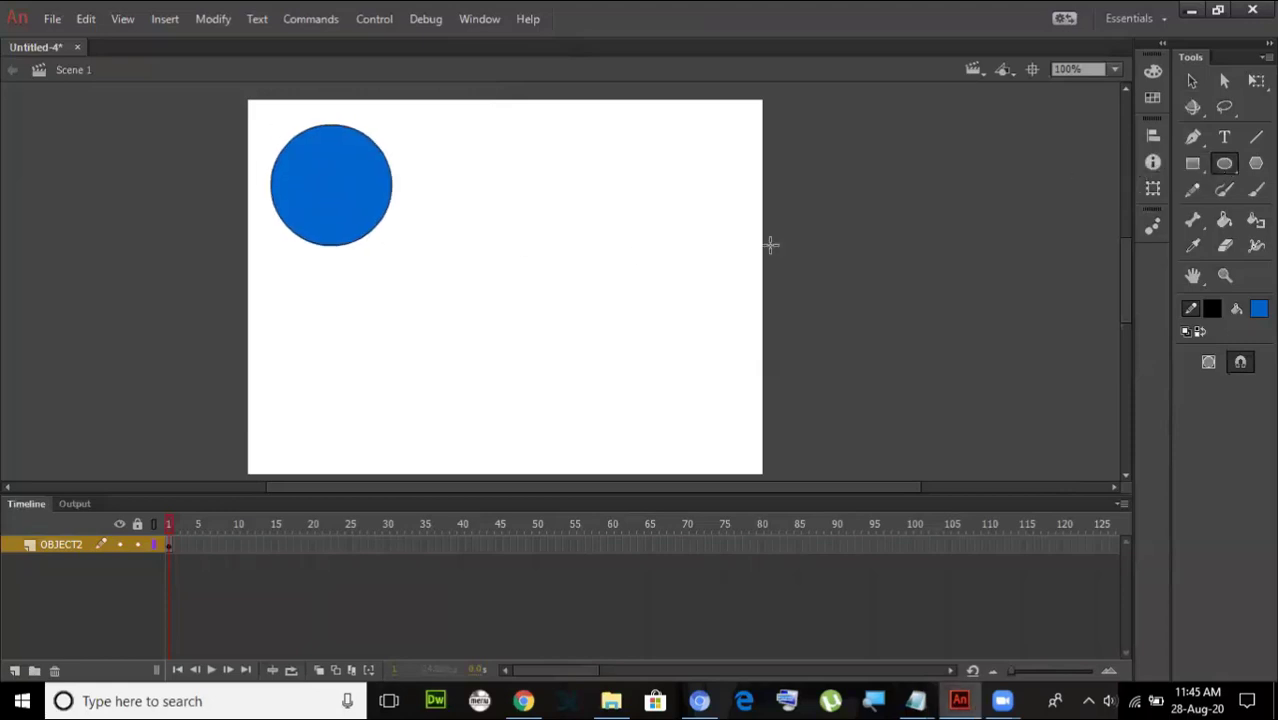
{"action": "left_click", "coordinate": [1190, 82]}
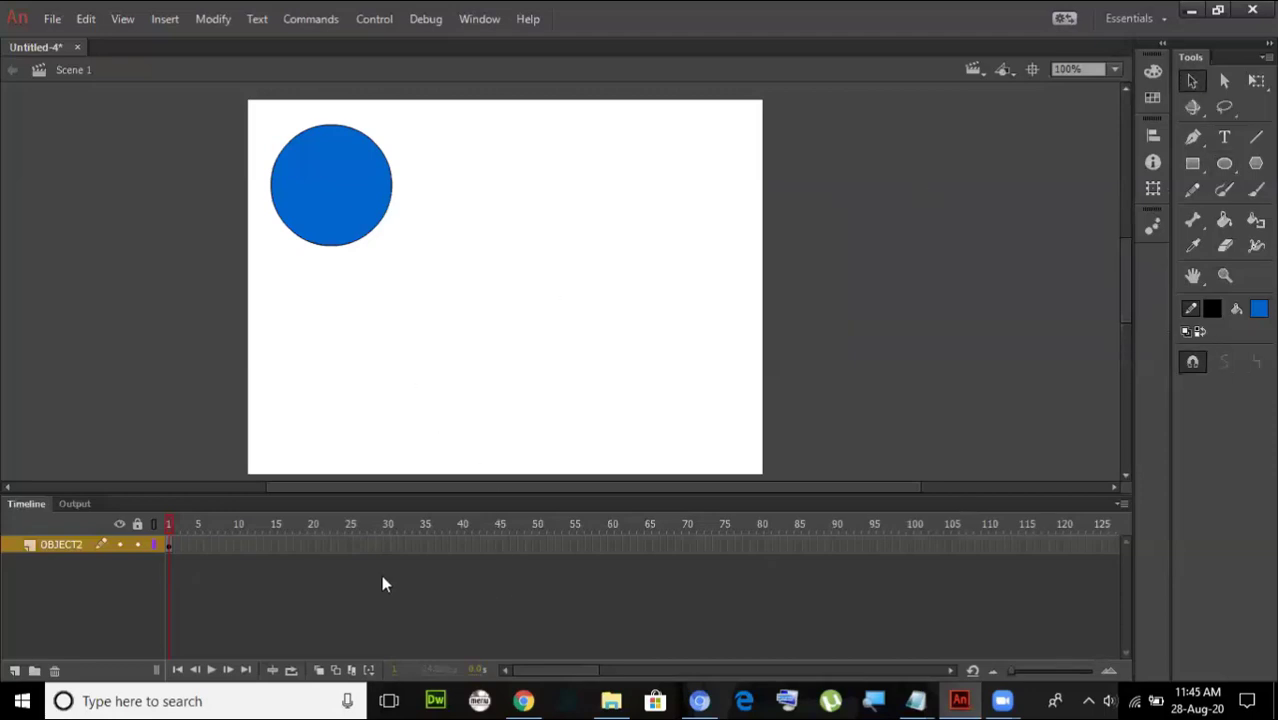
- Insert a keyframe at frame 40 on the OBJECT2 layer, then return to frame 1
{"action": "right_click", "coordinate": [461, 548]}
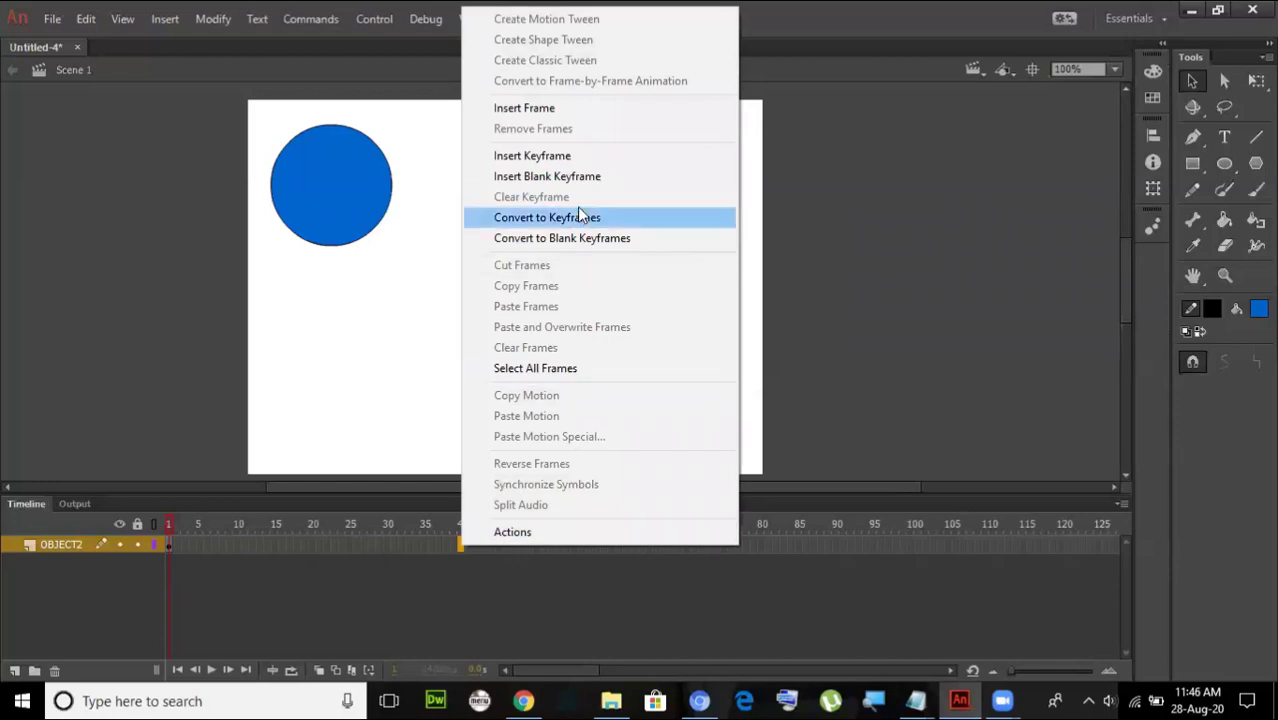
{"action": "left_click", "coordinate": [596, 156]}
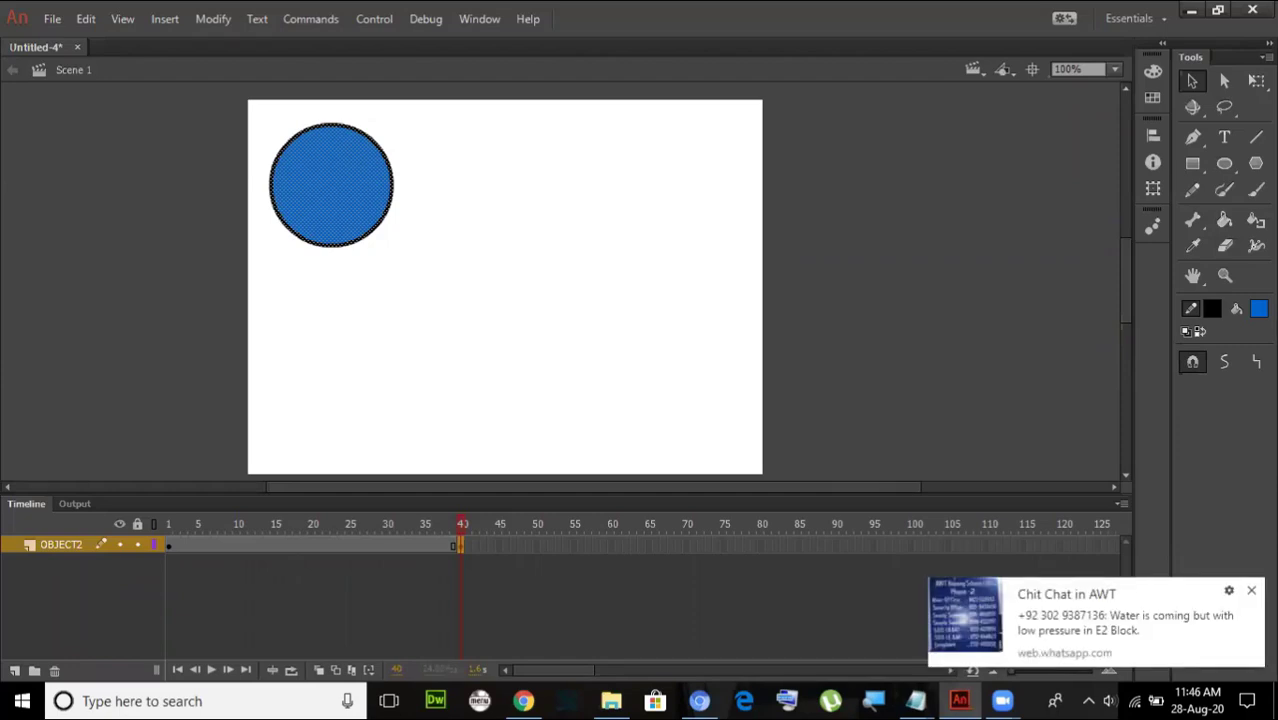
{"action": "left_click", "coordinate": [1251, 590]}
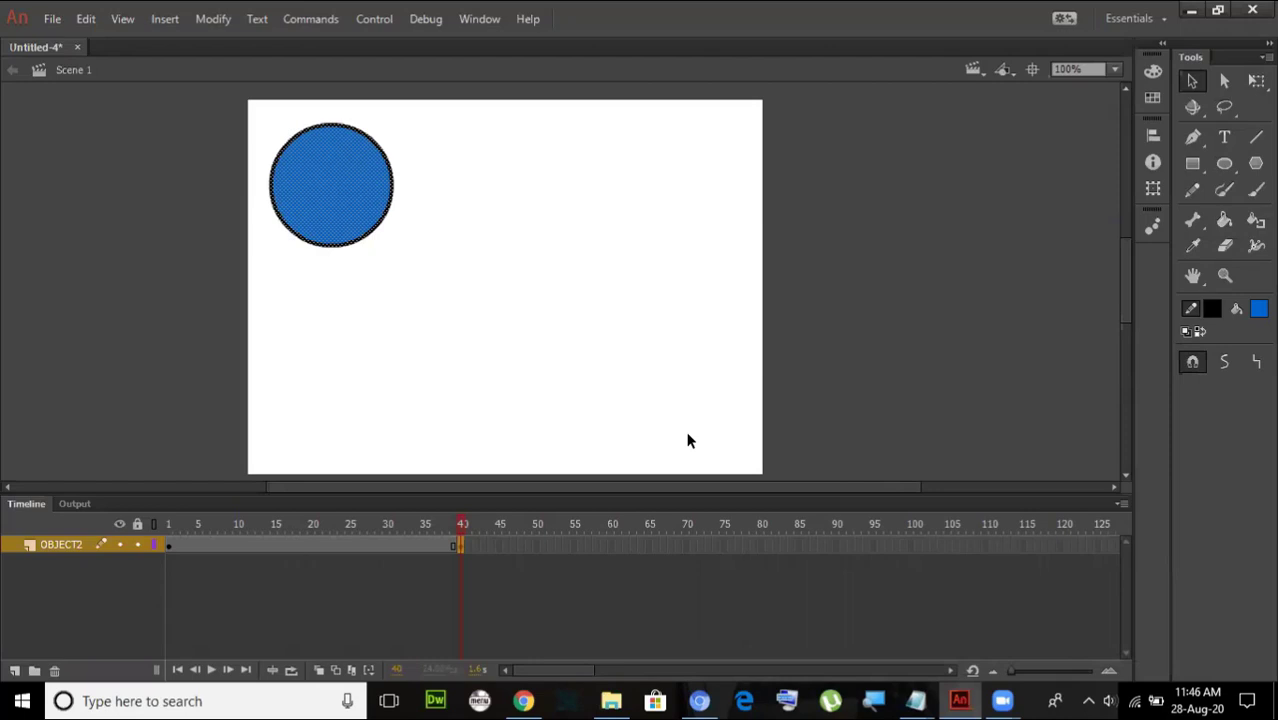
{"action": "left_click", "coordinate": [461, 547]}
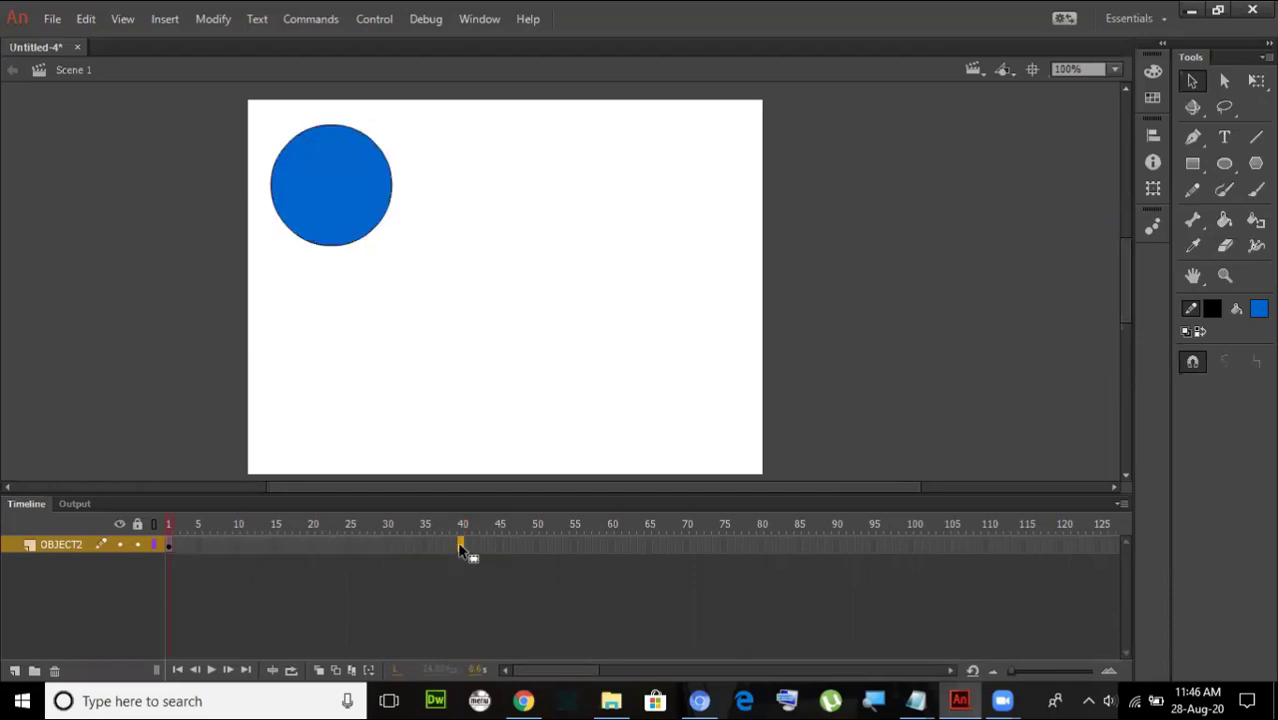
{"action": "right_click", "coordinate": [461, 548]}
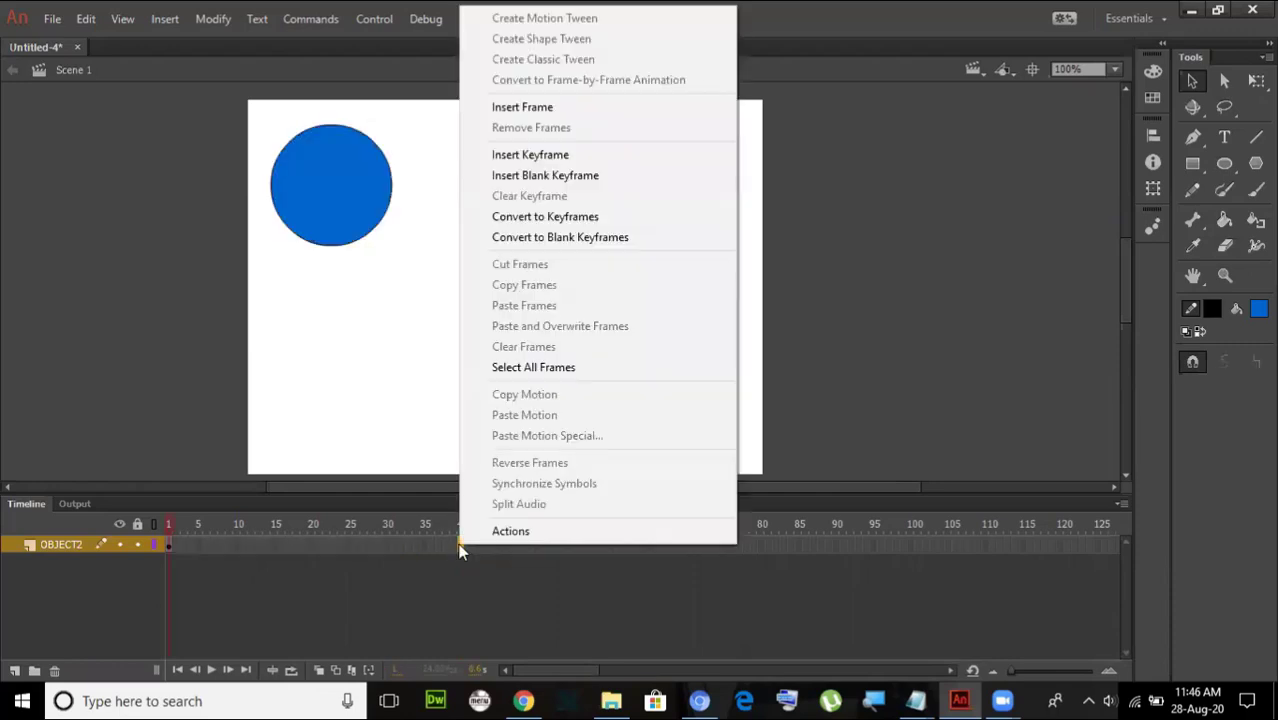
{"action": "left_click", "coordinate": [574, 161]}
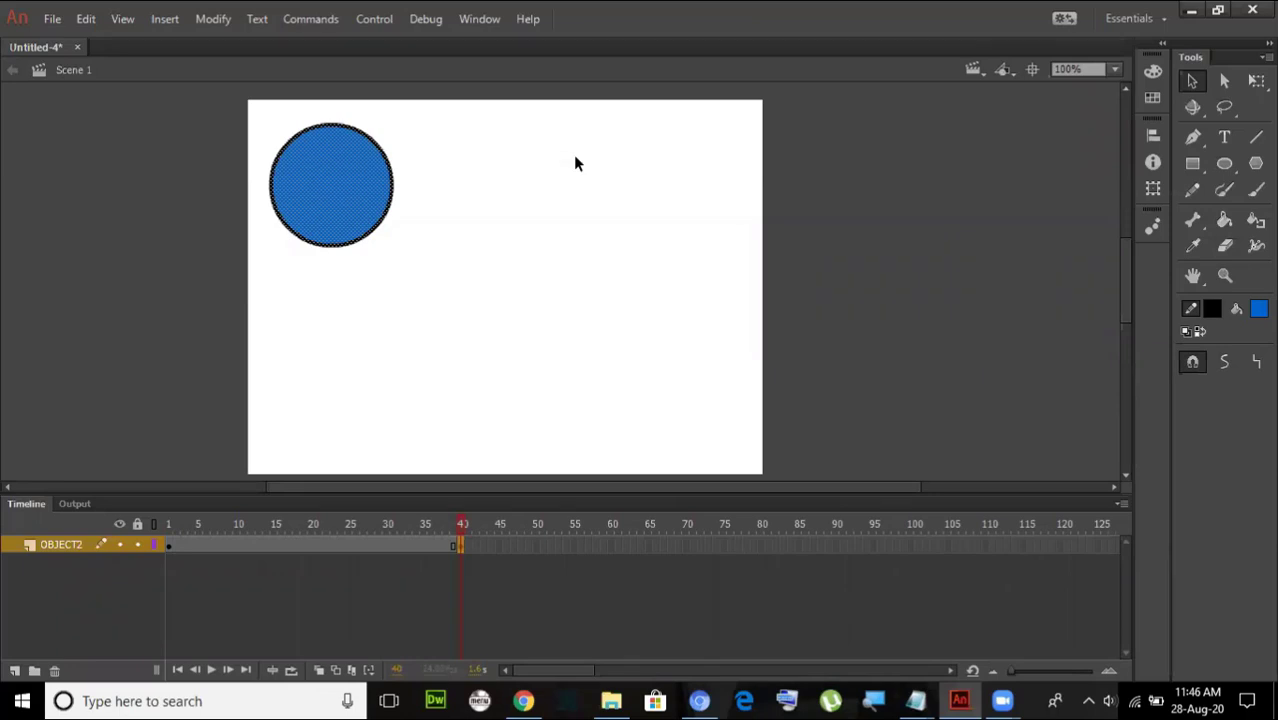
{"action": "left_click", "coordinate": [451, 545]}
{"action": "left_click", "coordinate": [171, 548]}
- Create a classic tween across frames 1–40 of OBJECT2 and play it back
{"action": "right_click", "coordinate": [461, 545]}
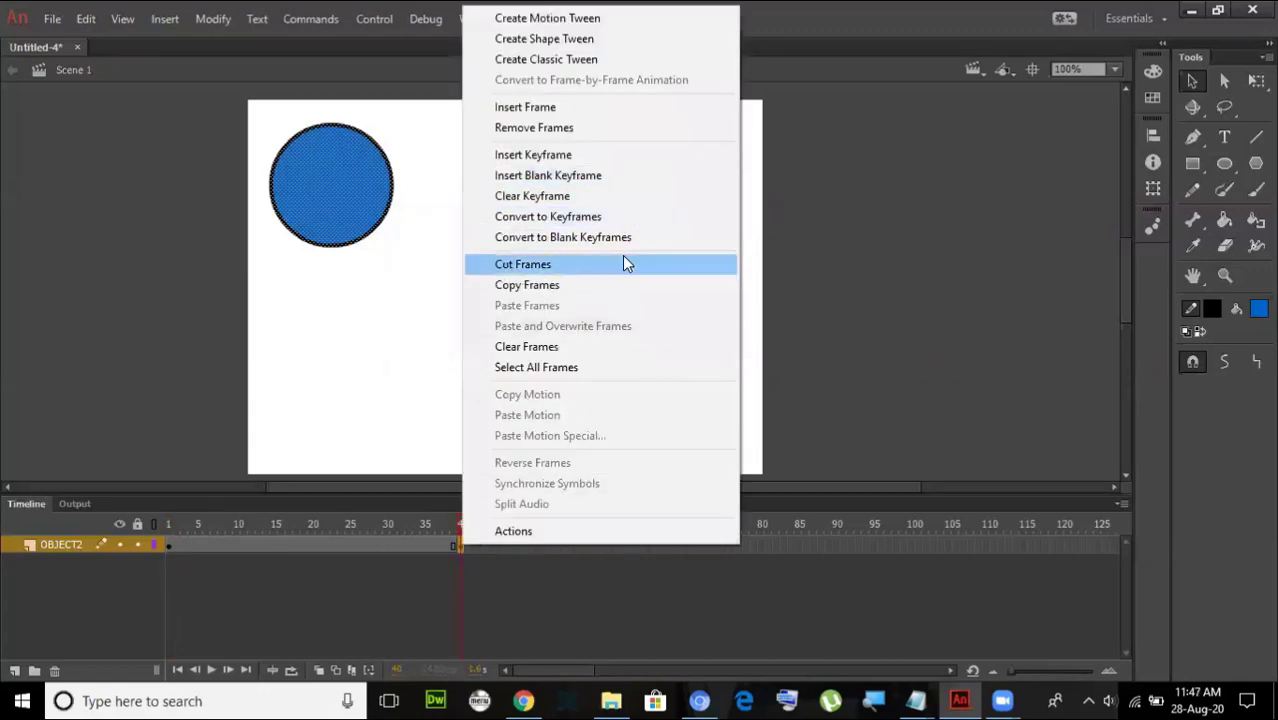
{"action": "left_click", "coordinate": [600, 59]}
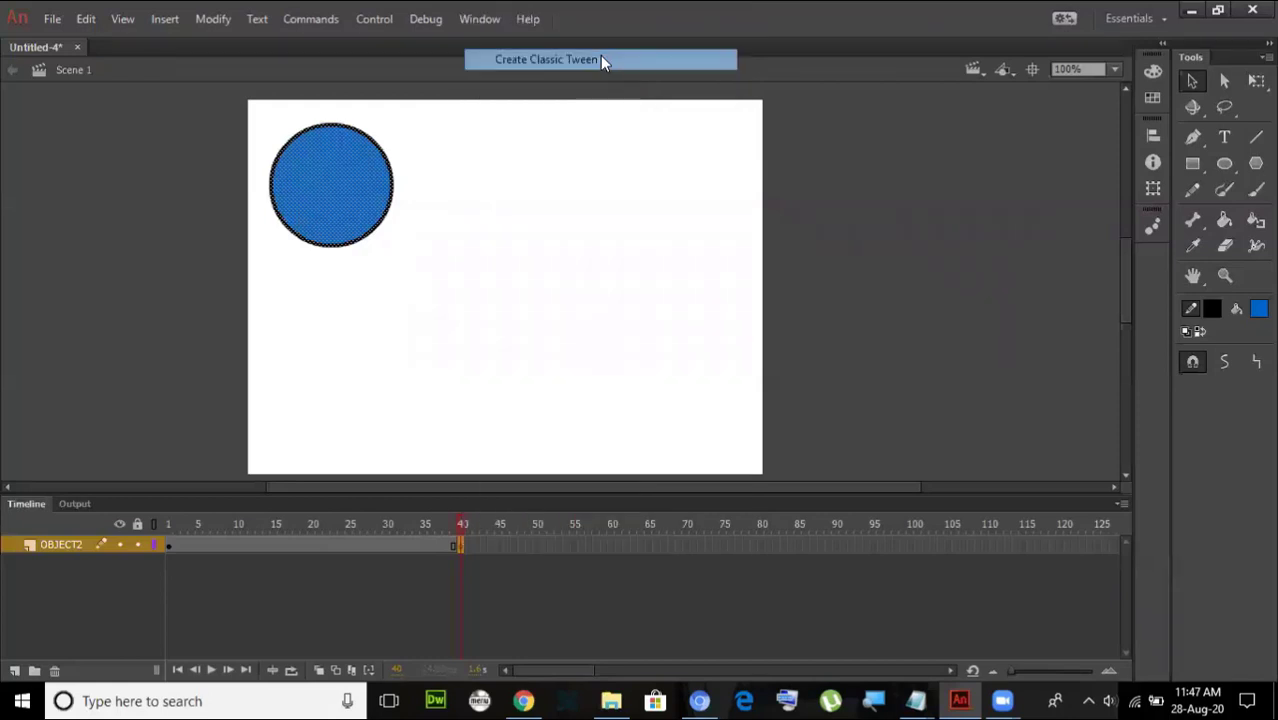
{"action": "left_click", "coordinate": [452, 545]}
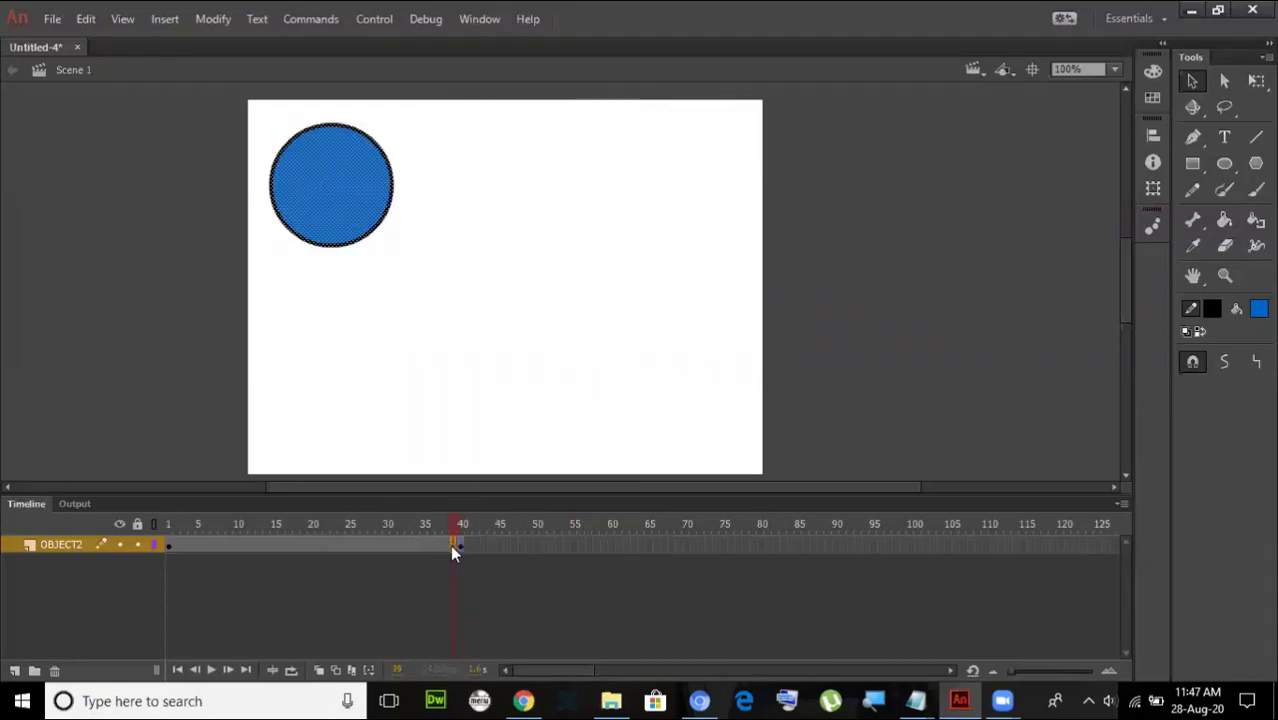
{"action": "right_click", "coordinate": [450, 544]}
{"action": "left_click", "coordinate": [562, 61]}
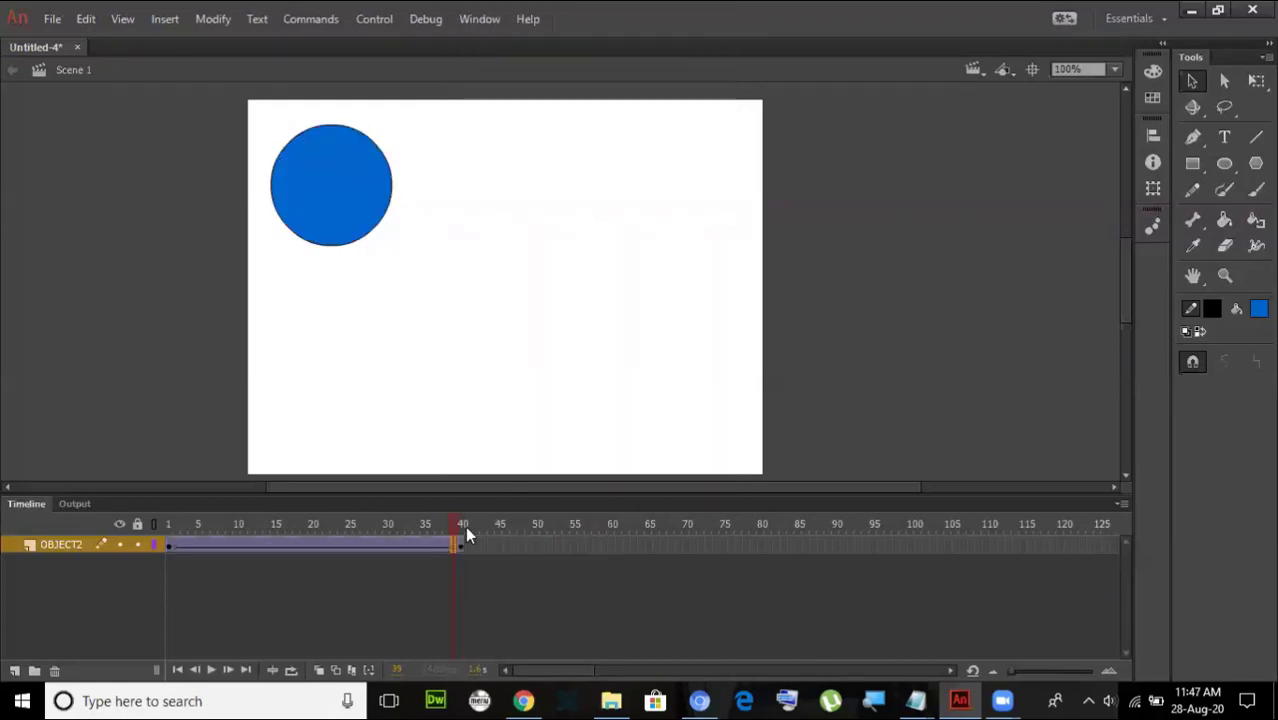
{"action": "left_click", "coordinate": [461, 545]}
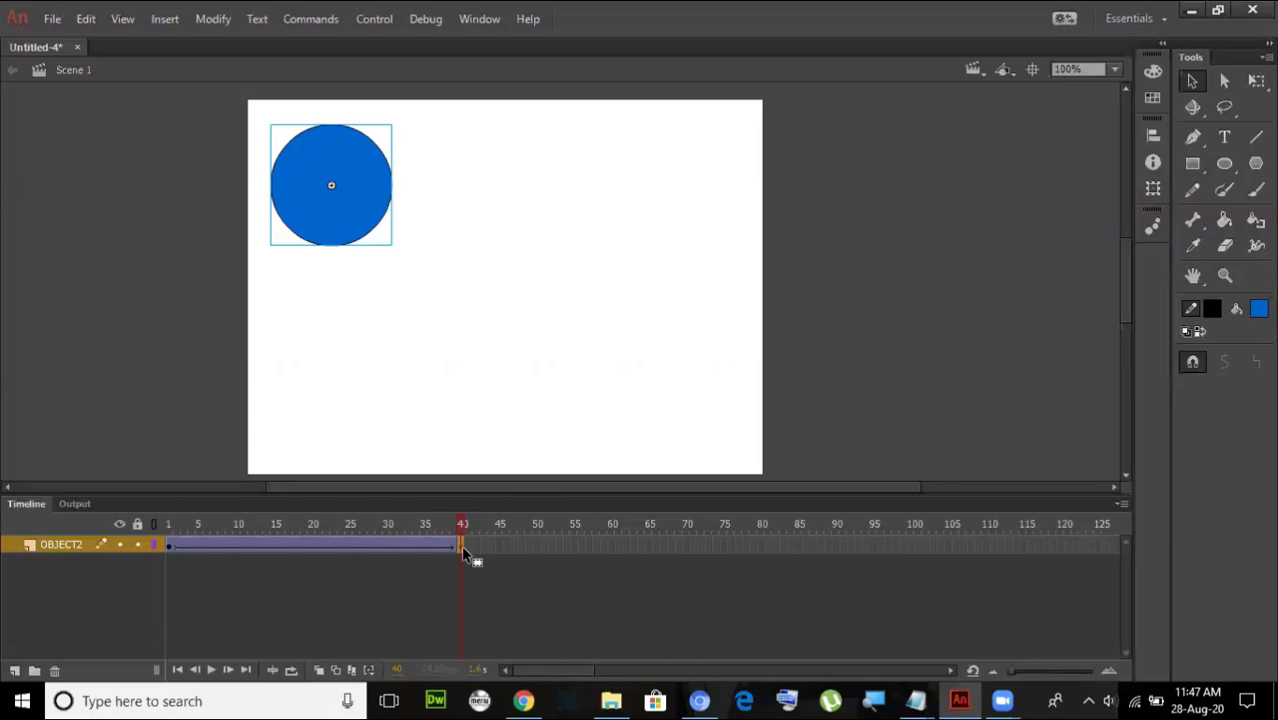
{"action": "key", "text": "Return"}
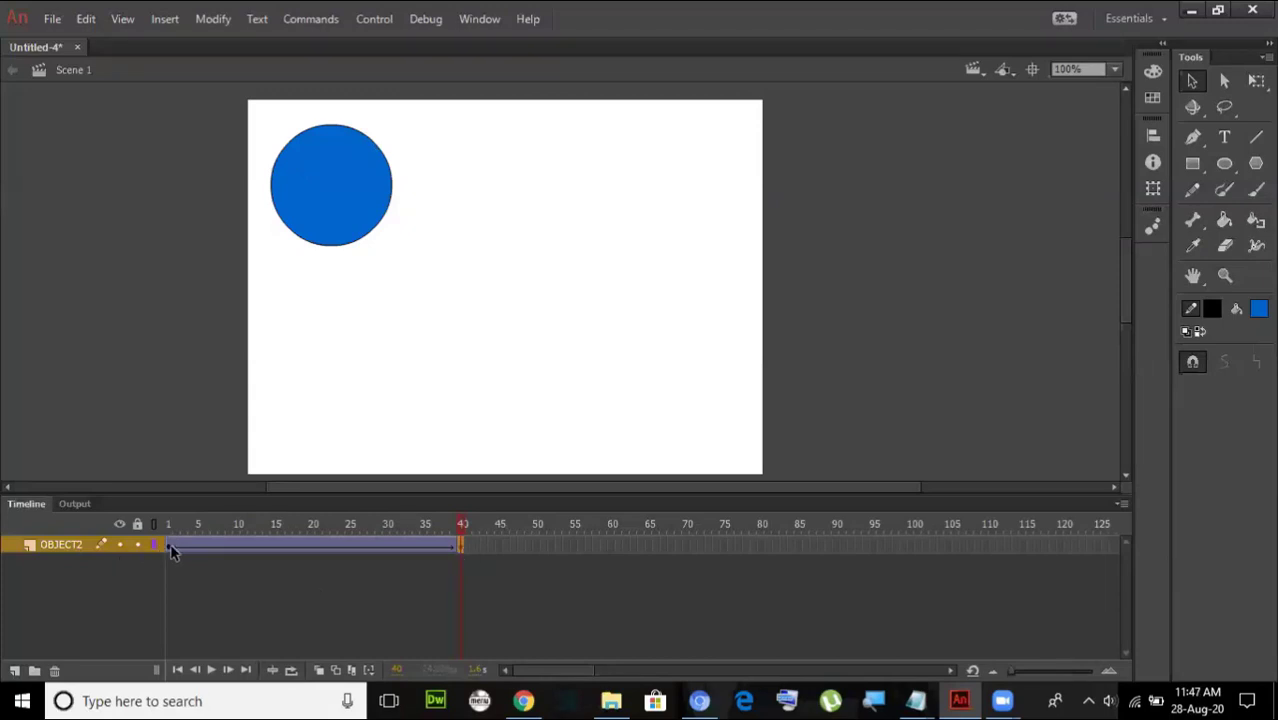
- On frame 40, move the circle to the stage's lower right and play the tween
{"action": "left_click", "coordinate": [170, 545]}
{"action": "left_click", "coordinate": [462, 545]}
{"action": "left_click", "coordinate": [463, 547]}
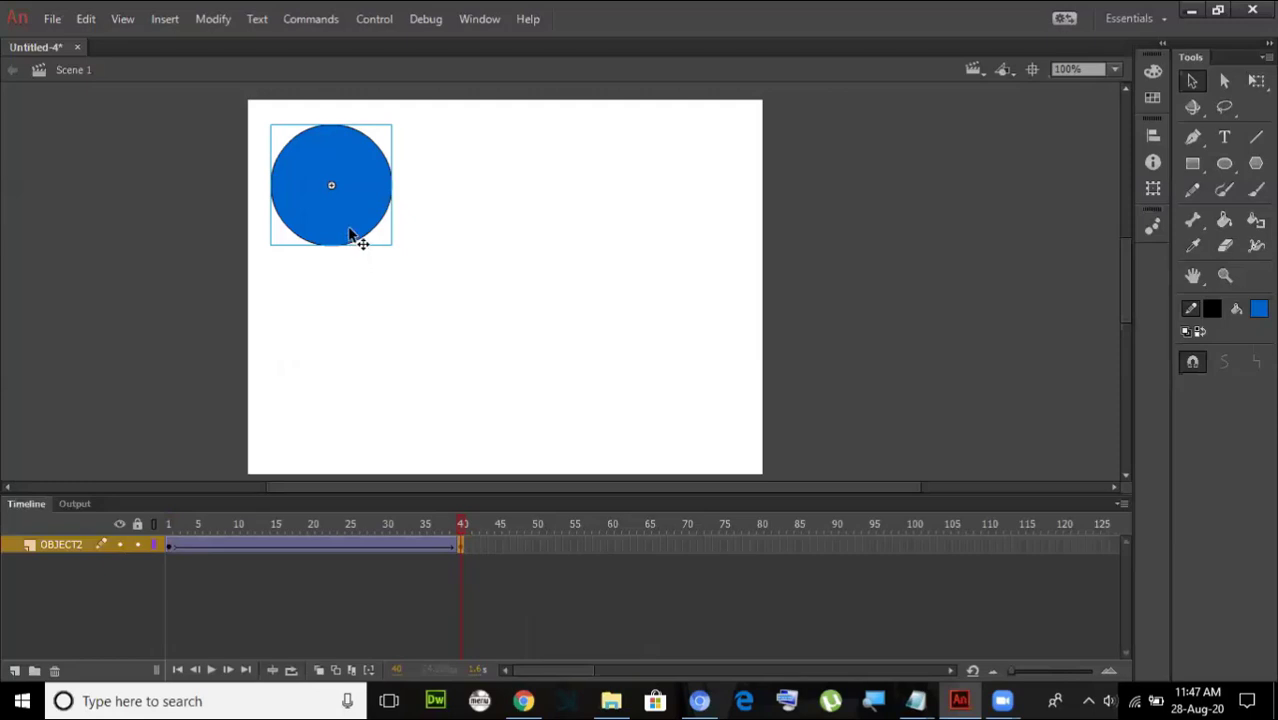
{"action": "left_click_drag", "start_coordinate": [354, 234], "coordinate": [708, 457]}
{"action": "left_click", "coordinate": [853, 434]}
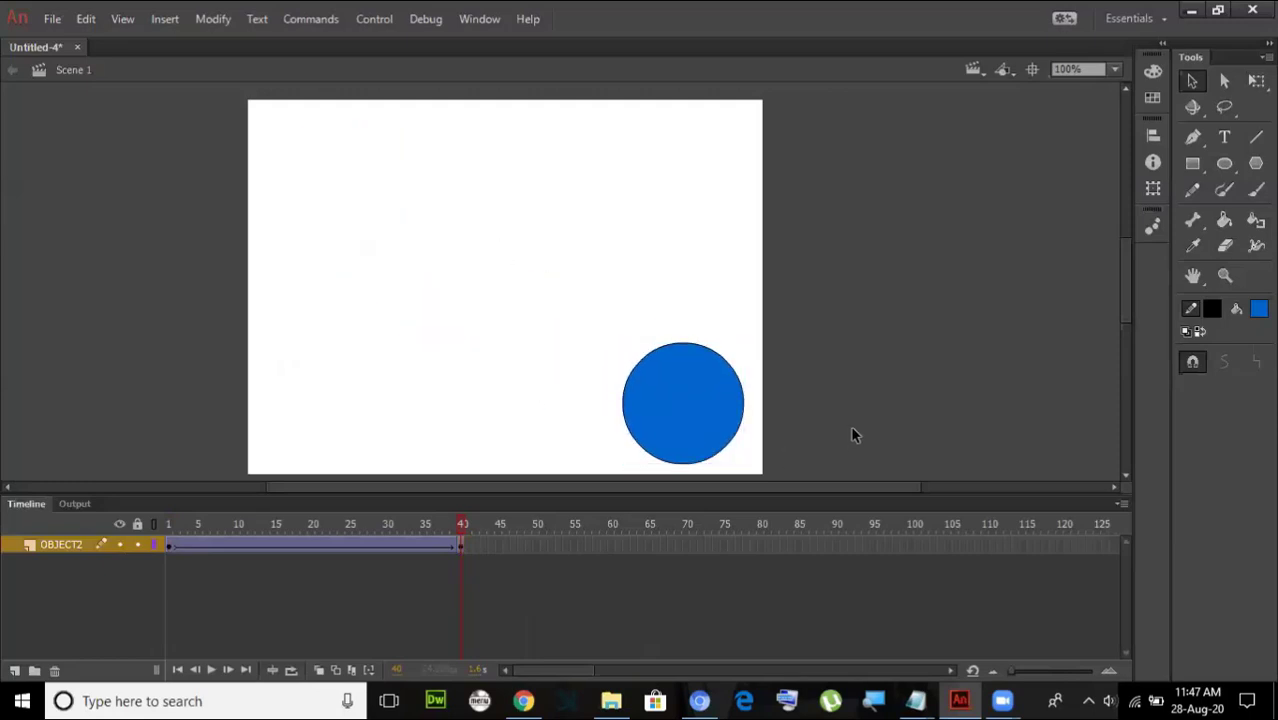
{"action": "key", "text": "Return"}
{"action": "key", "text": "Return"}
- Test the movie with Ctrl+Enter and move the SWF preview window aside
{"action": "key", "text": "ctrl+Return"}
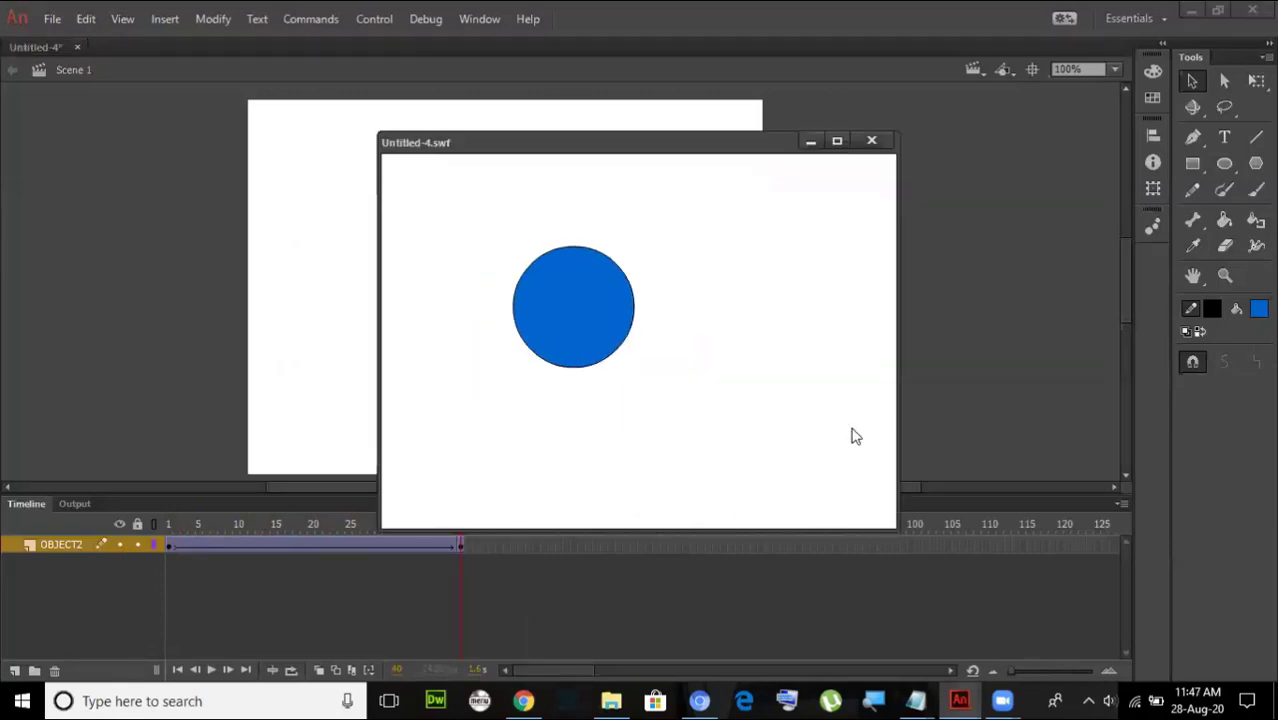
{"action": "left_click_drag", "start_coordinate": [605, 148], "coordinate": [614, 175]}
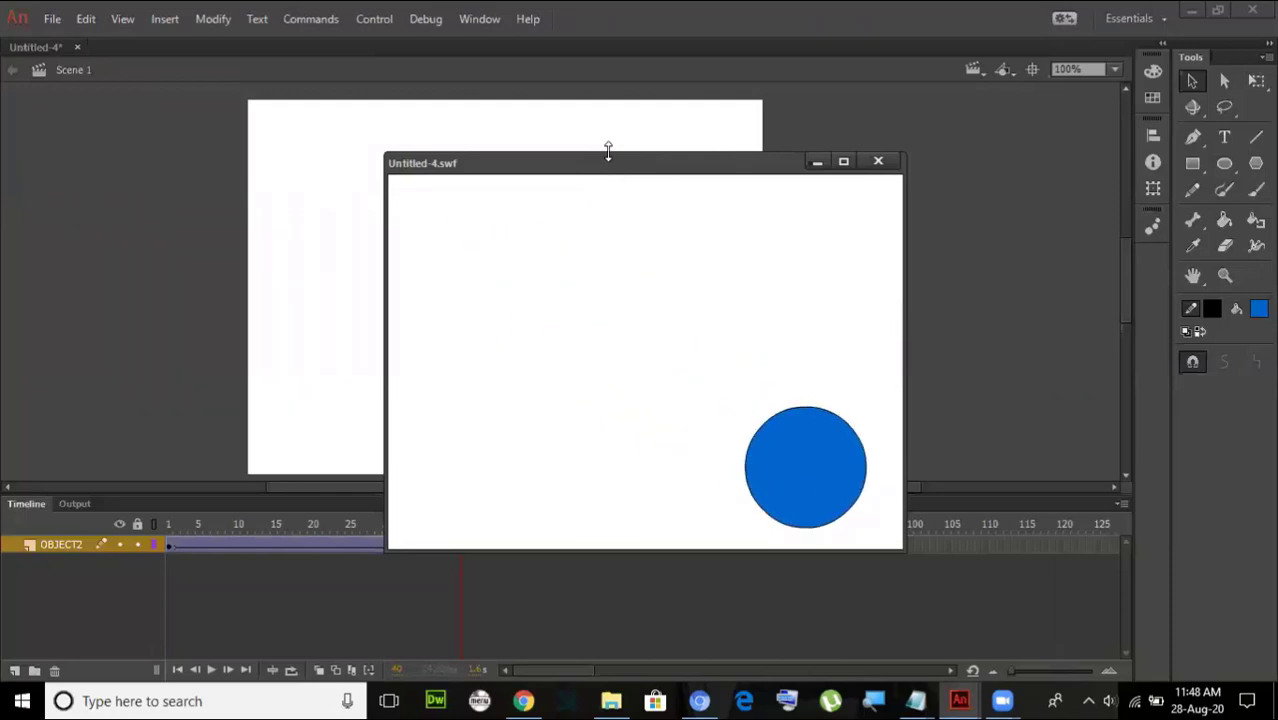
- Close the preview and save the document to the Desktop as FIRST ANIMATION.fla
{"action": "left_click", "coordinate": [879, 162]}
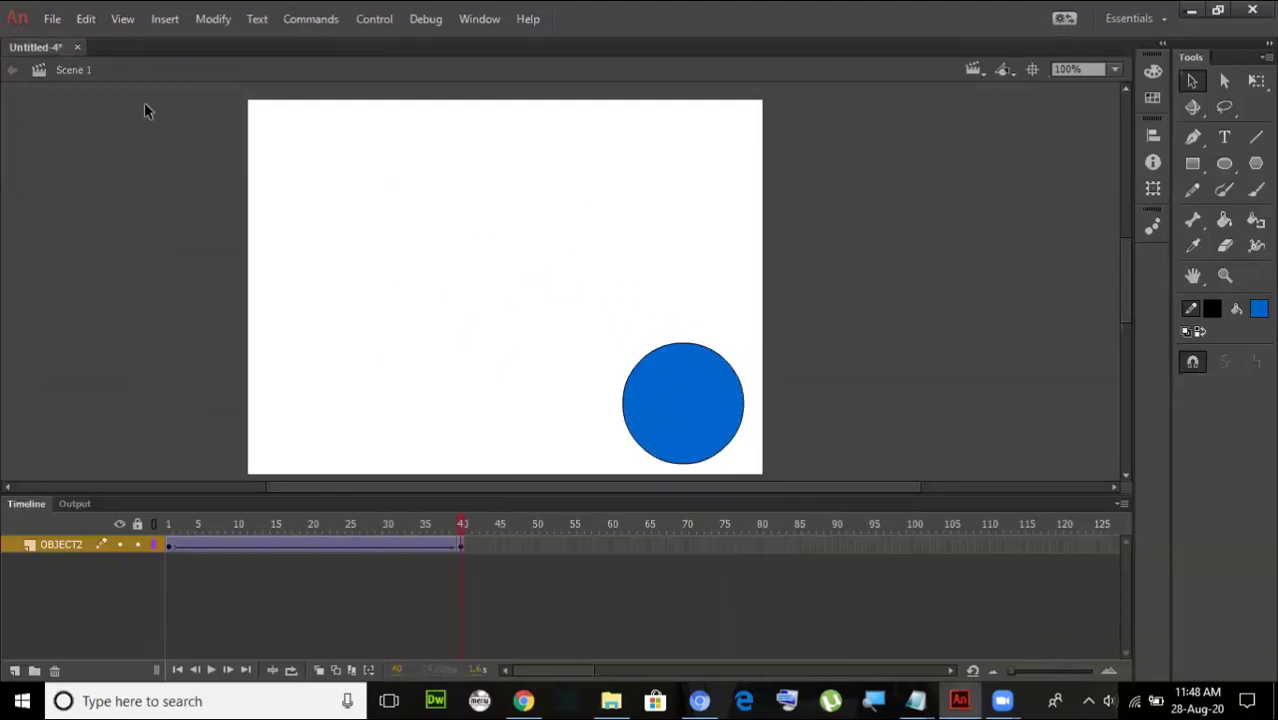
{"action": "left_click", "coordinate": [52, 19]}
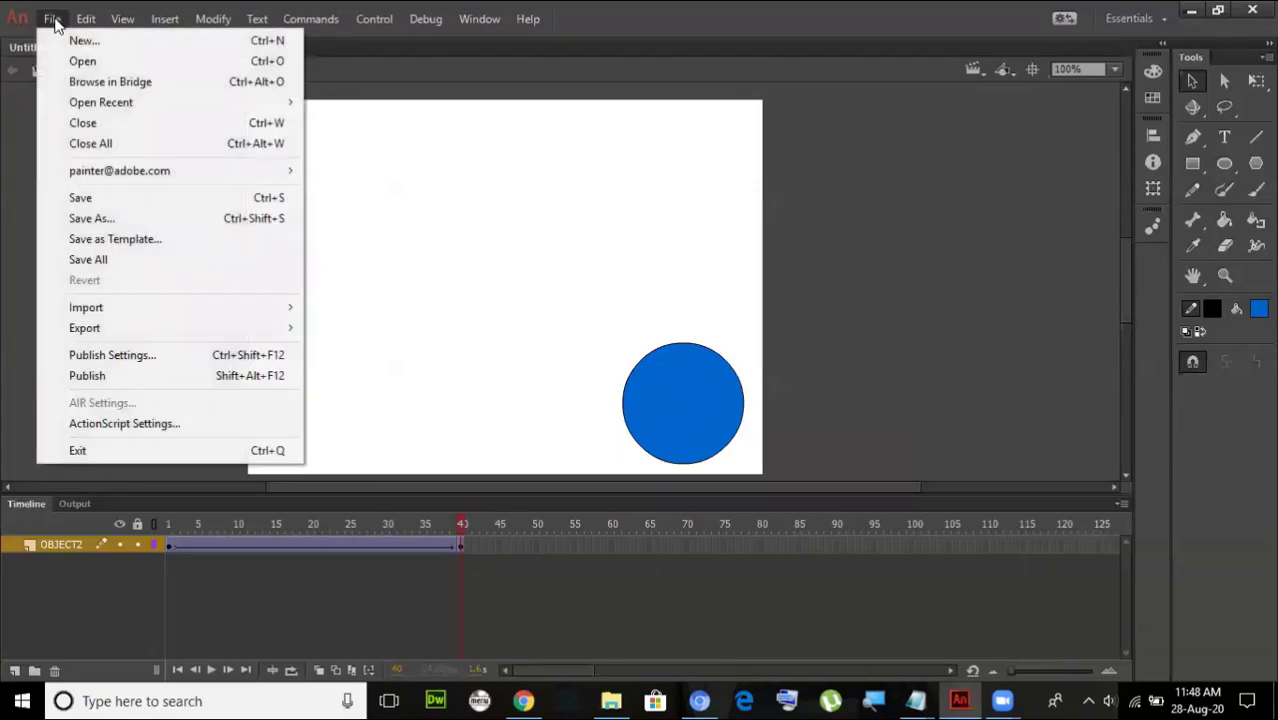
{"action": "left_click", "coordinate": [164, 216]}
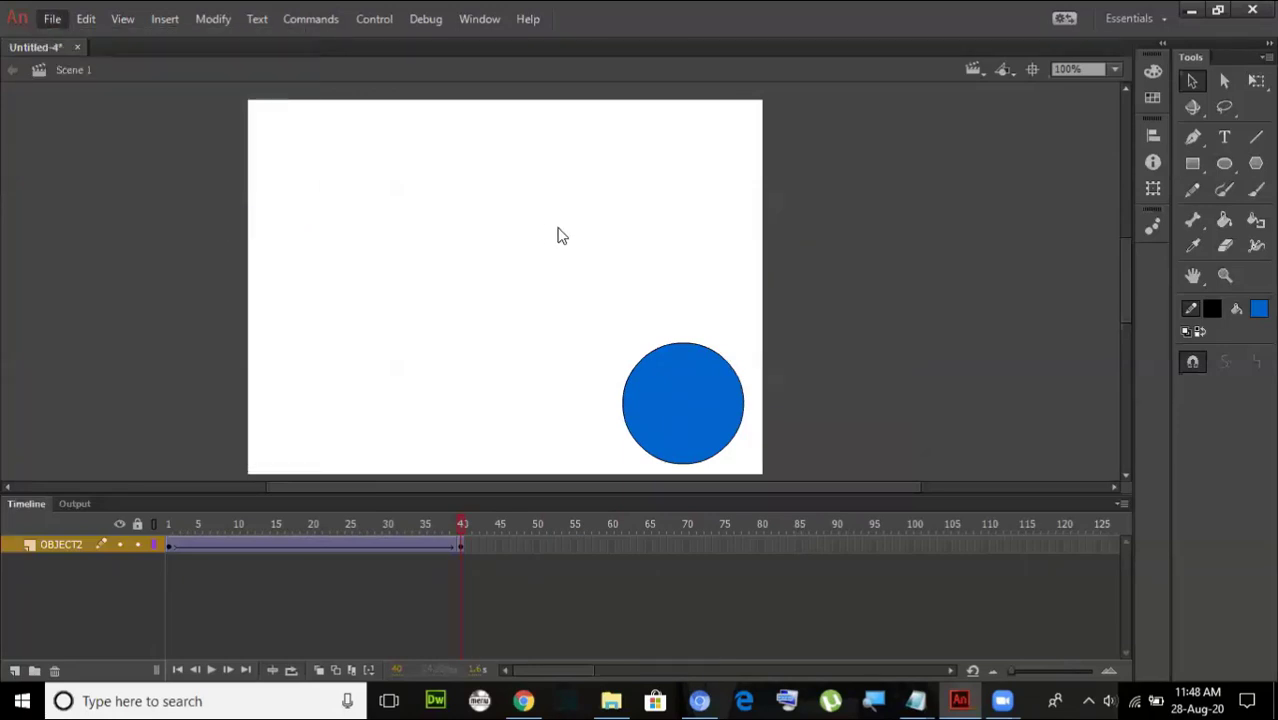
{"action": "left_click_drag", "start_coordinate": [335, 22], "coordinate": [725, 53]}
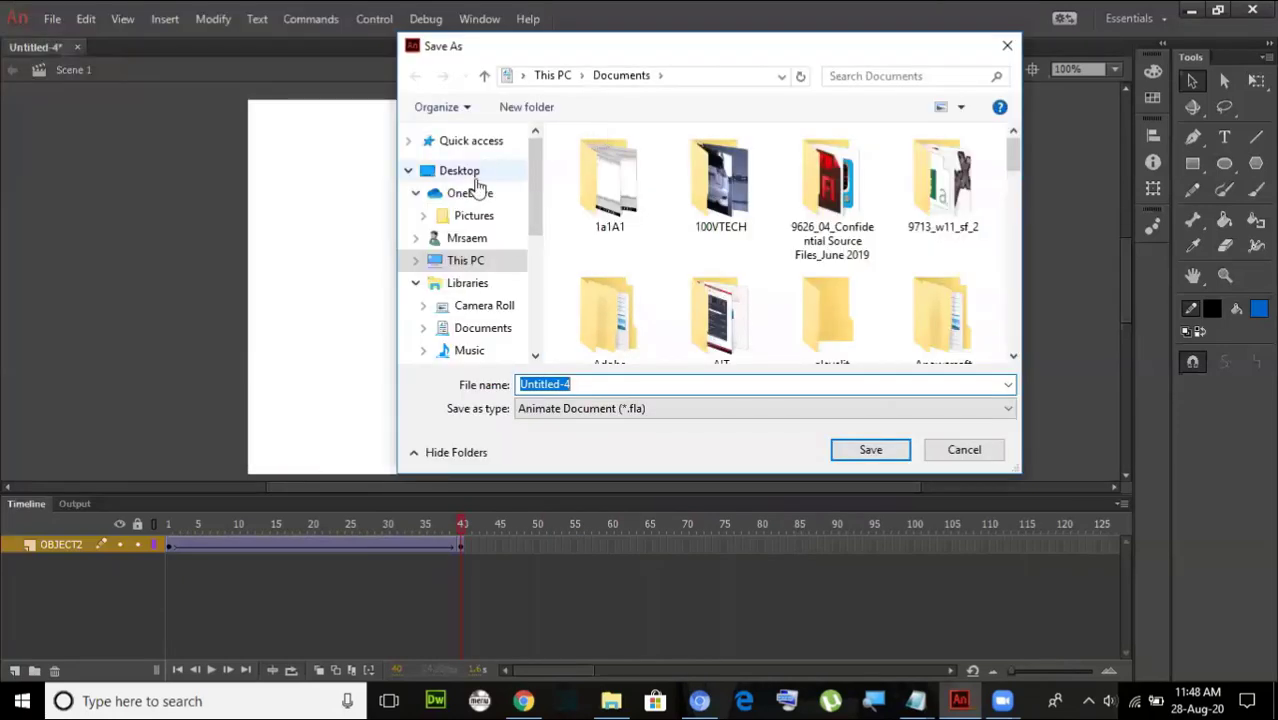
{"action": "left_click", "coordinate": [465, 172]}
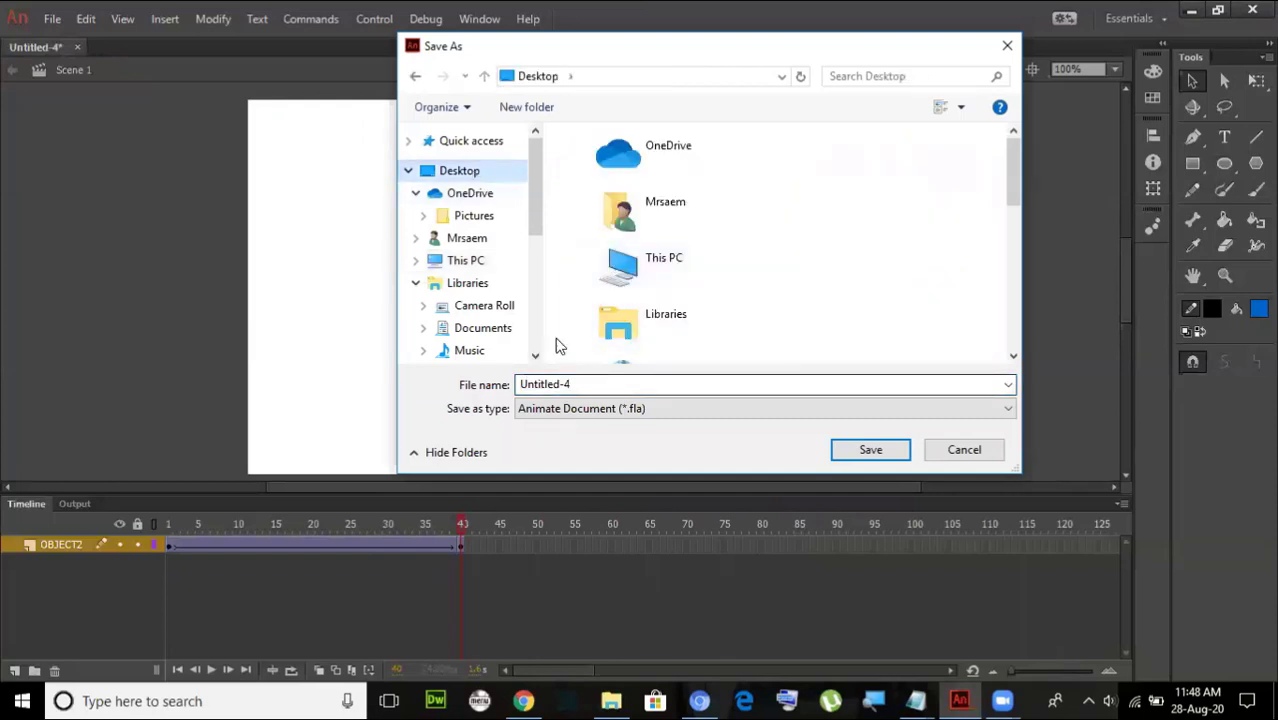
{"action": "left_click", "coordinate": [599, 383]}
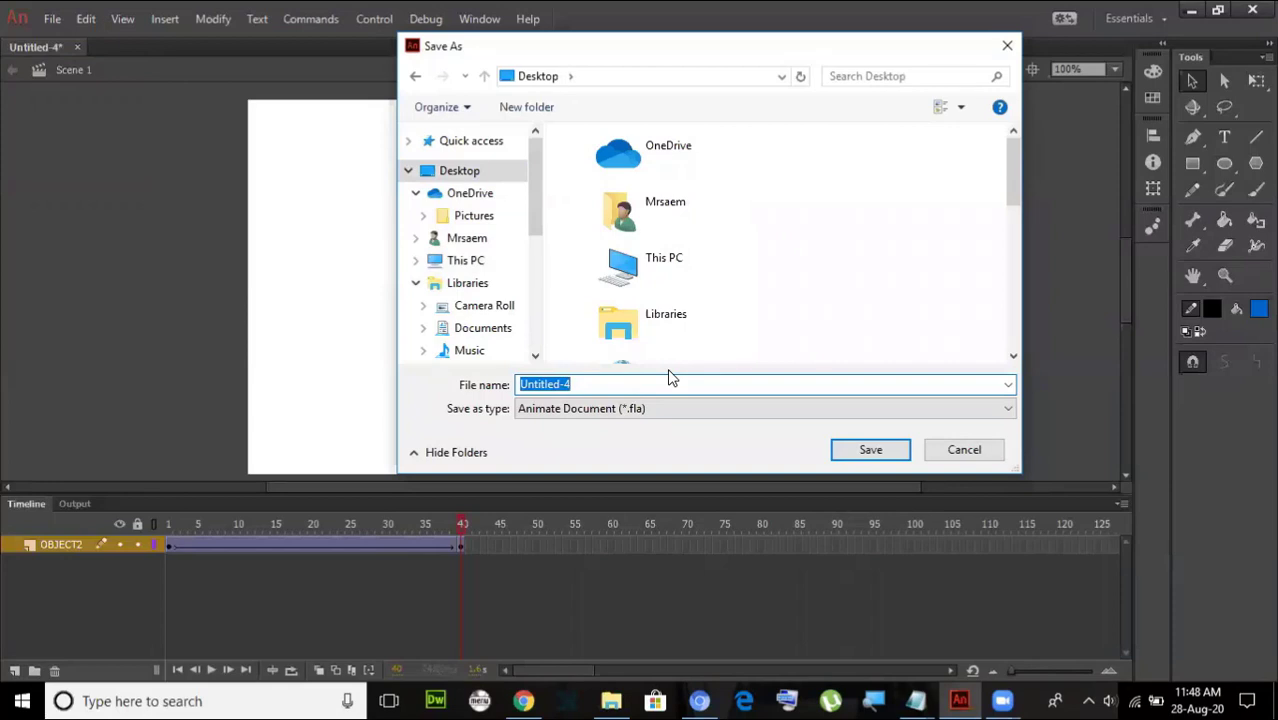
{"action": "type", "text": "fffirs"}
{"action": "key", "text": "BackSpace"}
{"action": "key", "text": "BackSpace"}
{"action": "key", "text": "BackSpace"}
{"action": "key", "text": "BackSpace"}
{"action": "key", "text": "BackSpace"}
{"action": "key", "text": "BackSpace"}
{"action": "type", "text": "FlRST ANIM"}
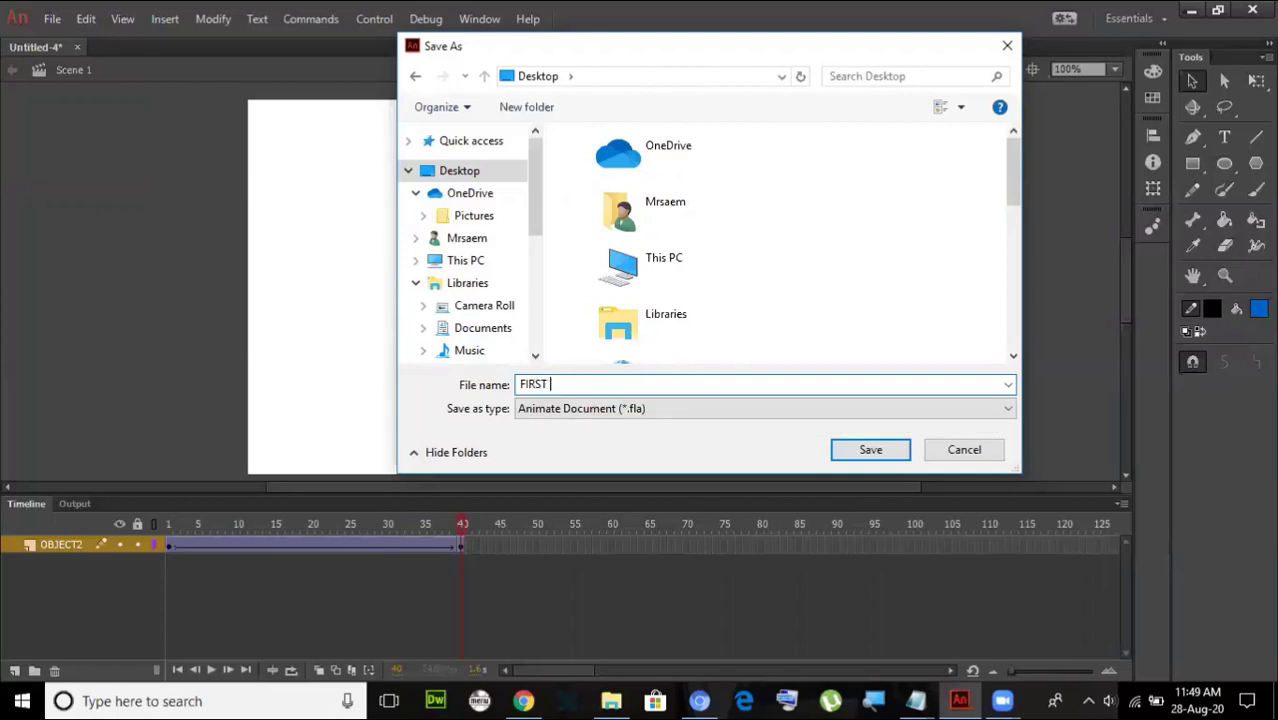
{"action": "type", "text": "ATION"}
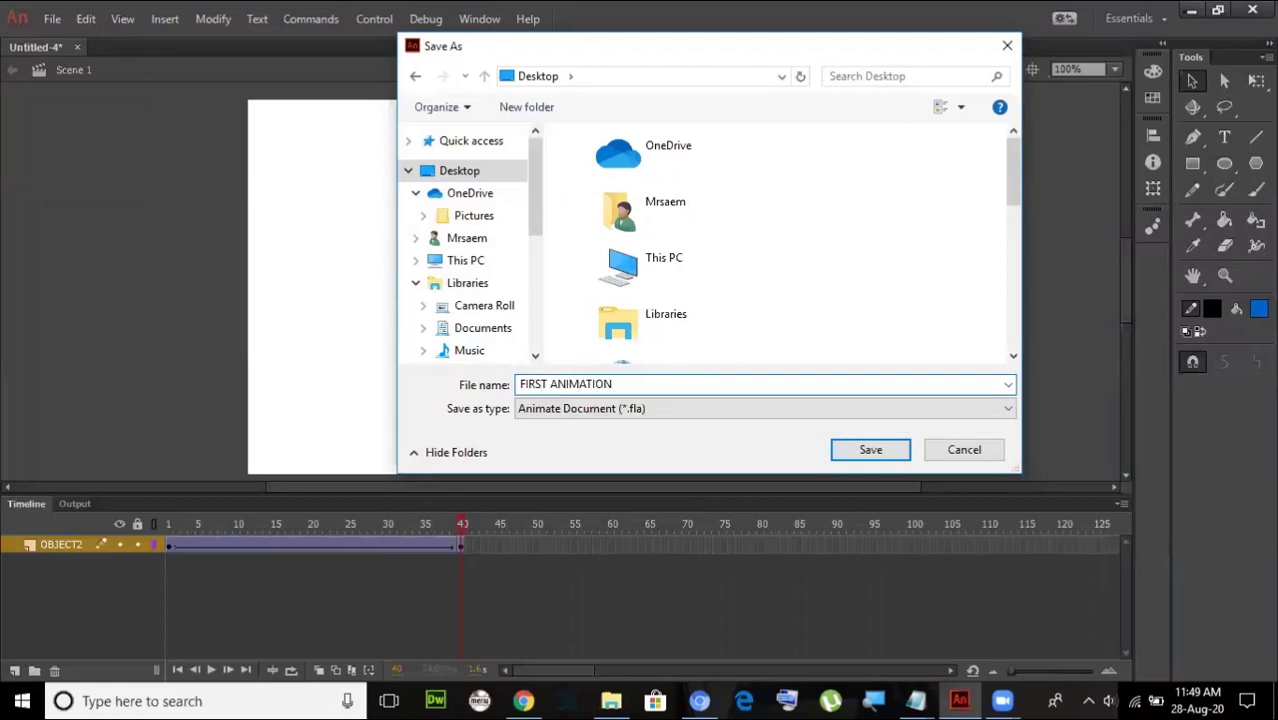
{"action": "left_click", "coordinate": [900, 456]}
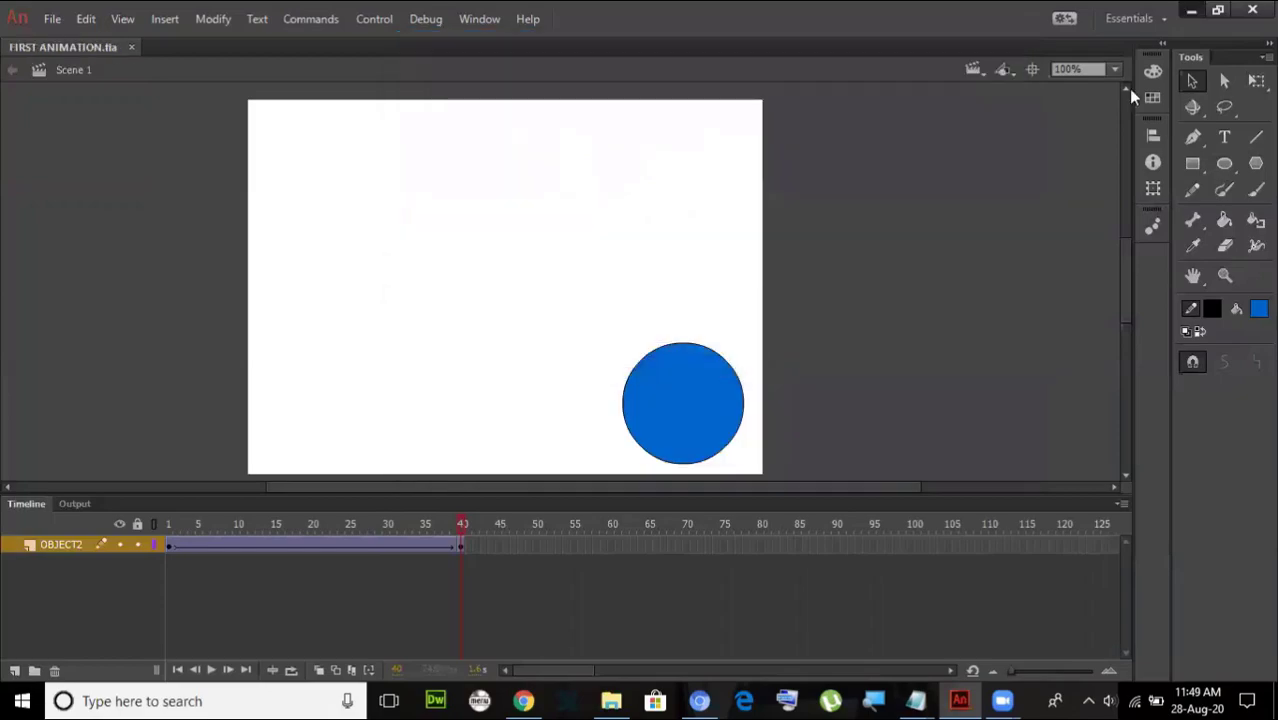
- Show the desktop, move the FIRST ANIMATION.fla icon to the top-middle, and return to Animate
{"action": "key", "text": "super+d"}
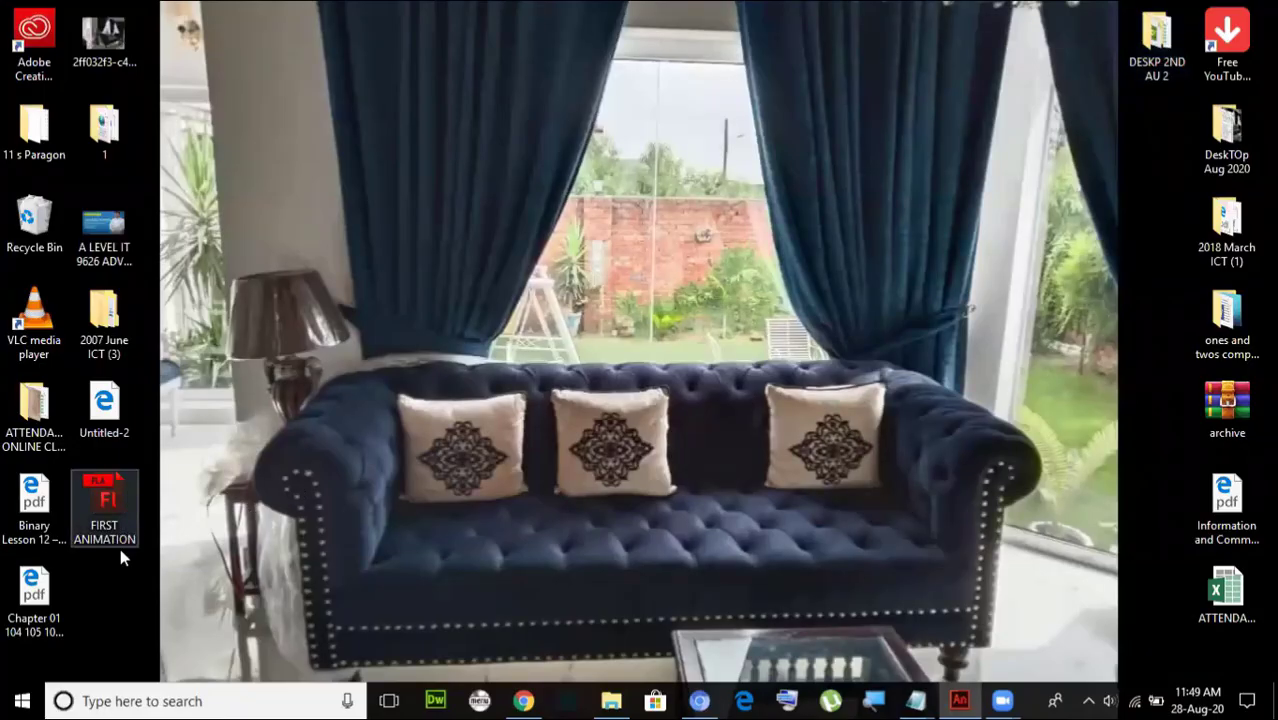
{"action": "left_click_drag", "start_coordinate": [110, 516], "coordinate": [424, 270]}
{"action": "left_click", "coordinate": [79, 516]}
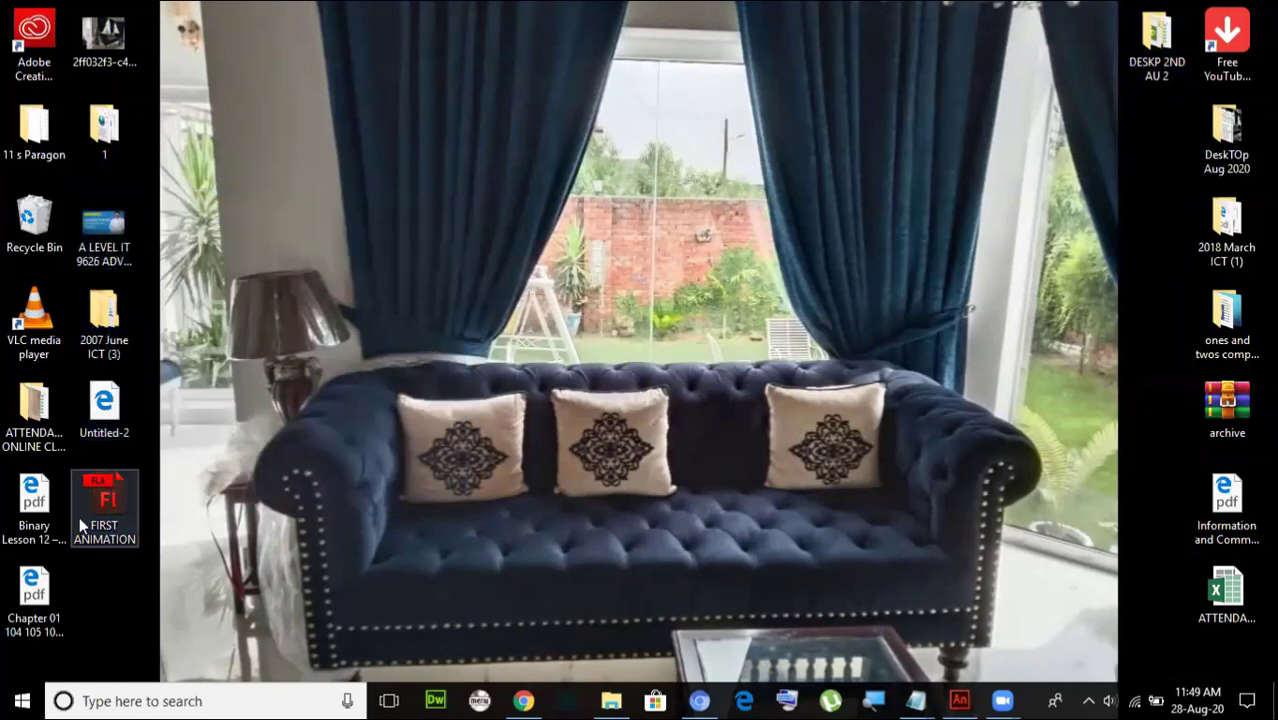
{"action": "left_click_drag", "start_coordinate": [79, 516], "coordinate": [497, 221]}
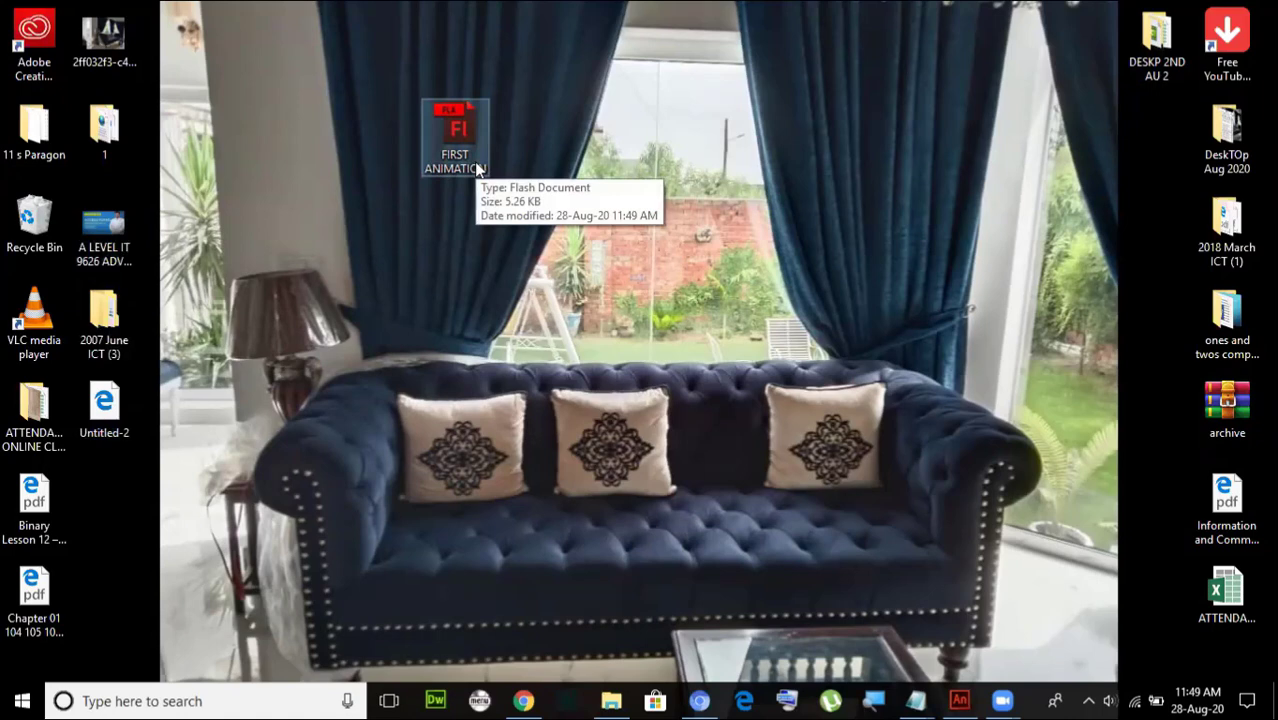
{"action": "left_click", "coordinate": [528, 181]}
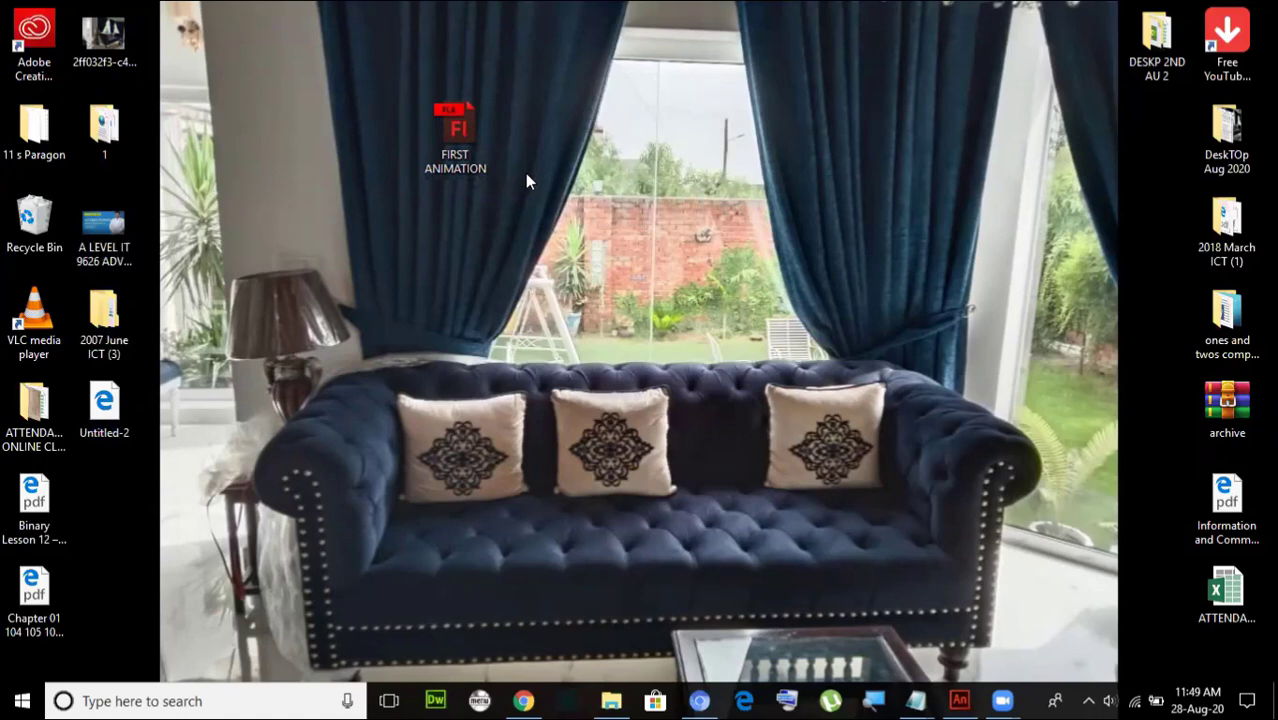
{"action": "left_click", "coordinate": [468, 145]}
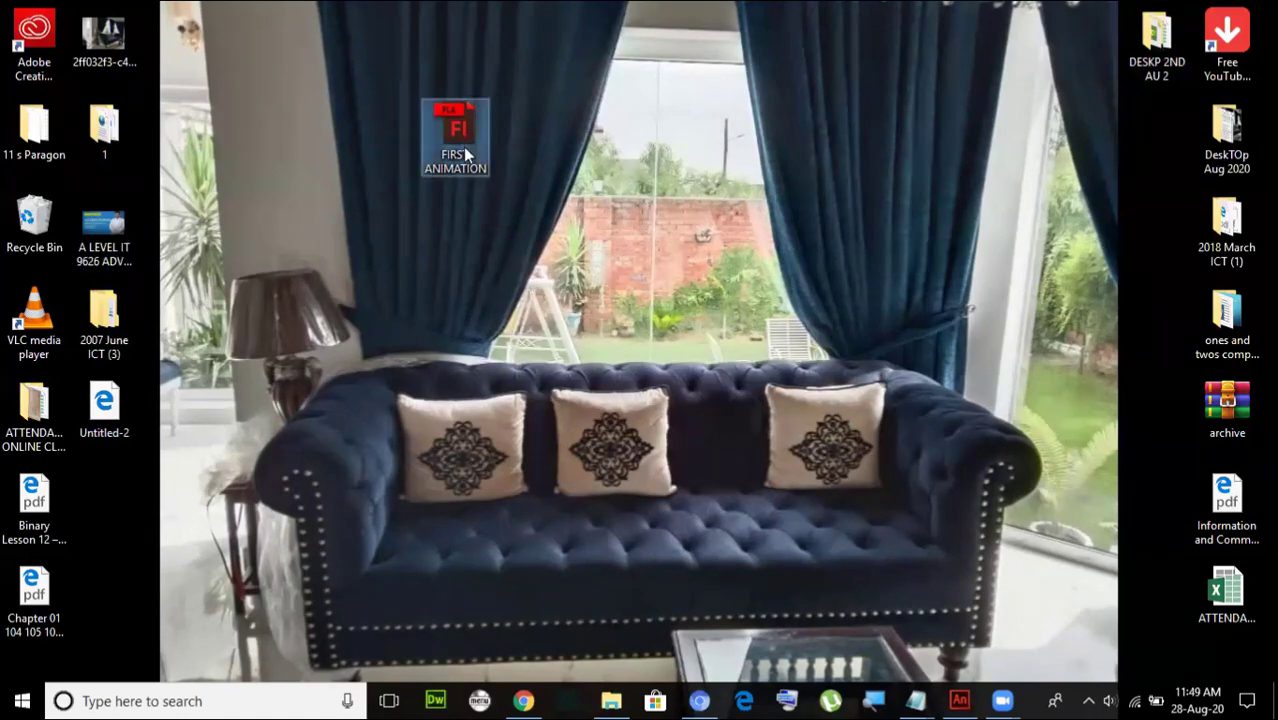
{"action": "left_click", "coordinate": [543, 158]}
{"action": "left_click", "coordinate": [960, 700]}
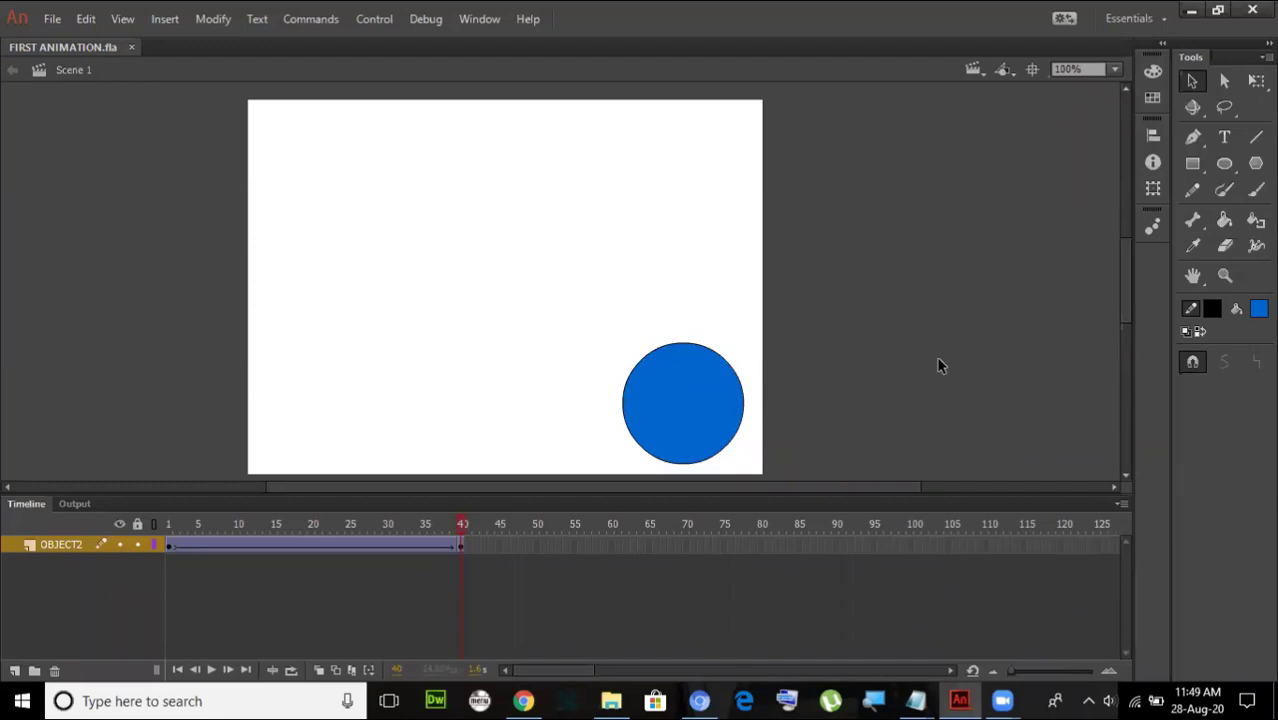
- Test-play the movie to create FIRST ANIMATION.swf, close the preview, and minimize Animate
{"action": "key", "text": "ctrl+Return"}
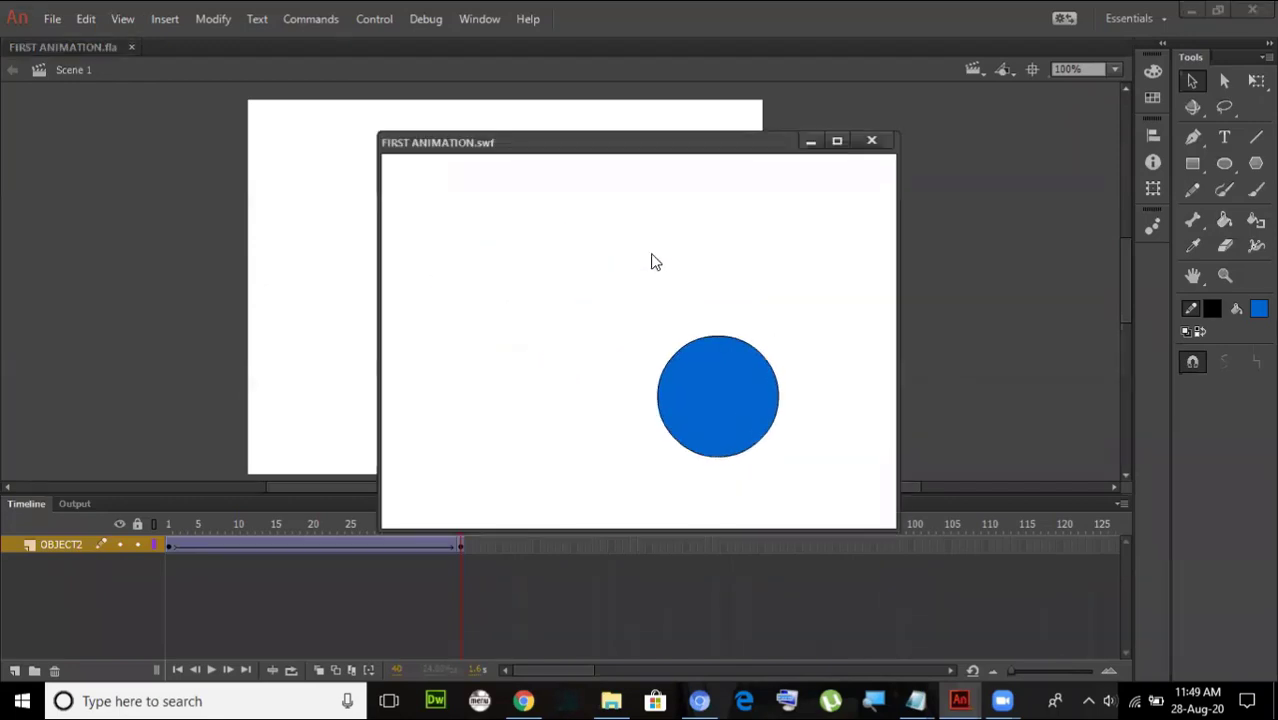
{"action": "left_click", "coordinate": [872, 142]}
{"action": "left_click", "coordinate": [1191, 10]}
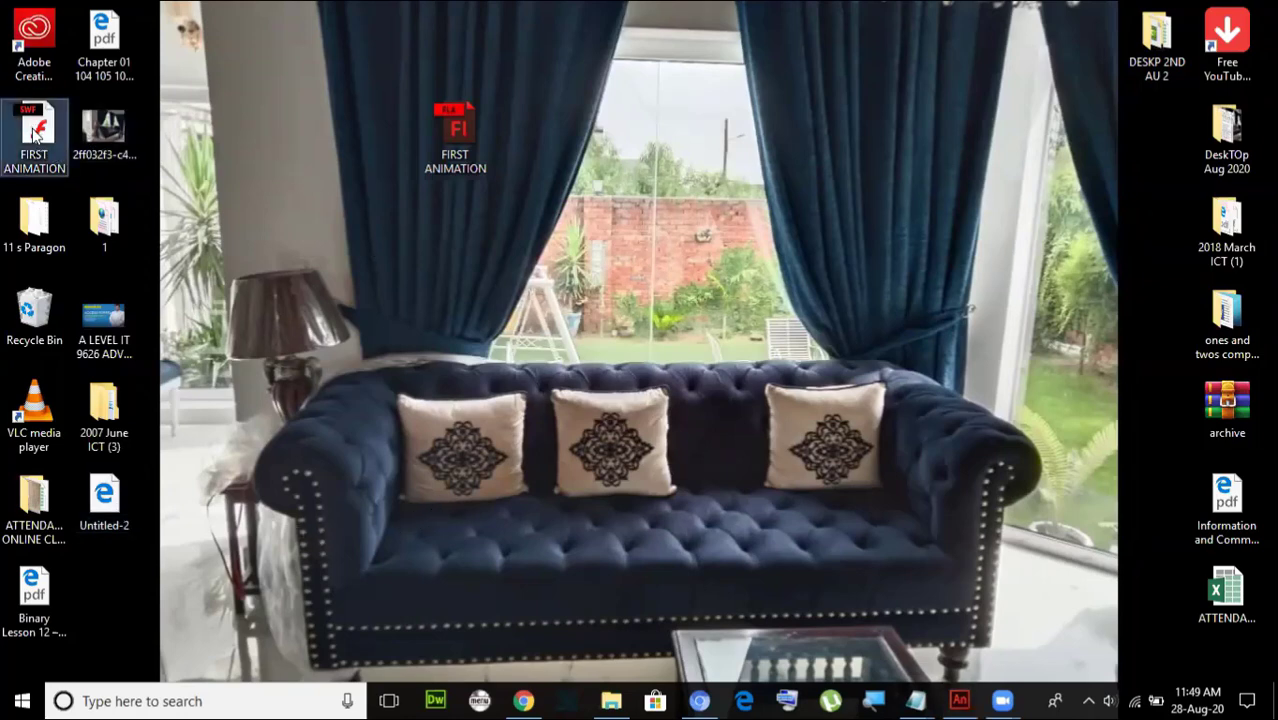
- Move FIRST ANIMATION.swf below the fla icon, play it in Flash Player, then return to Animate
{"action": "left_click_drag", "start_coordinate": [36, 132], "coordinate": [478, 220]}
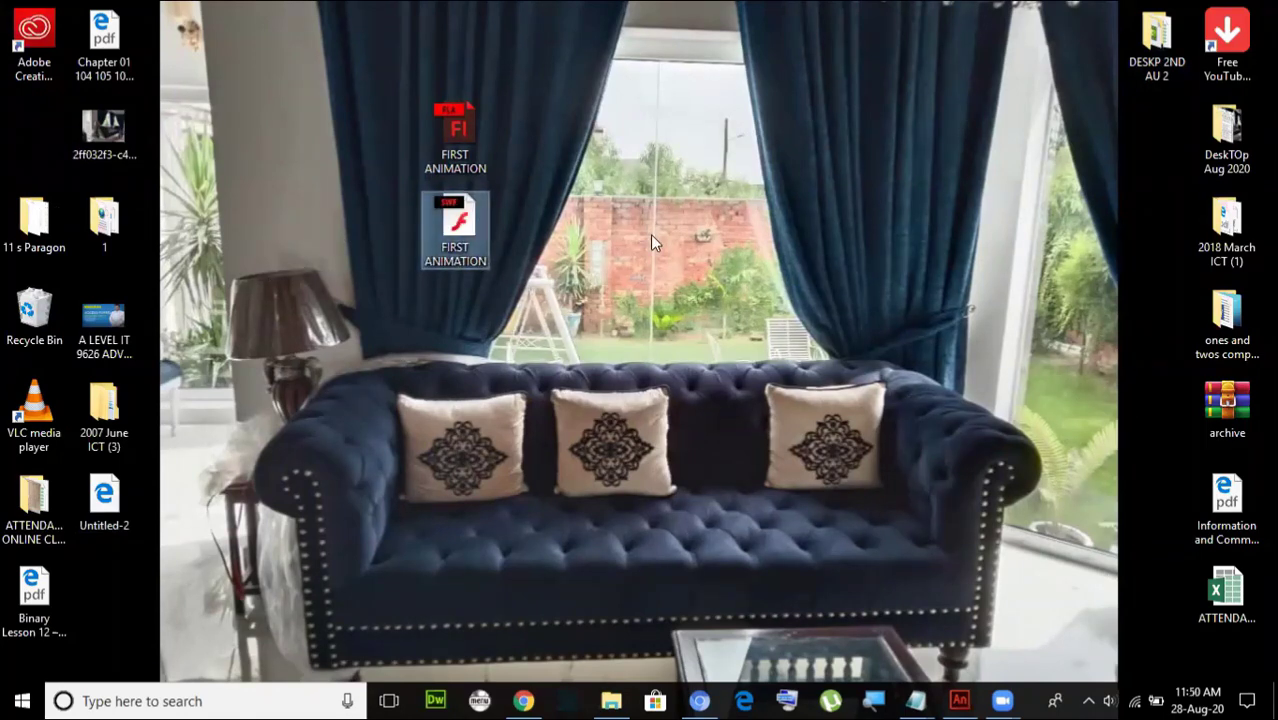
{"action": "left_click", "coordinate": [585, 353]}
{"action": "double_click", "coordinate": [456, 228]}
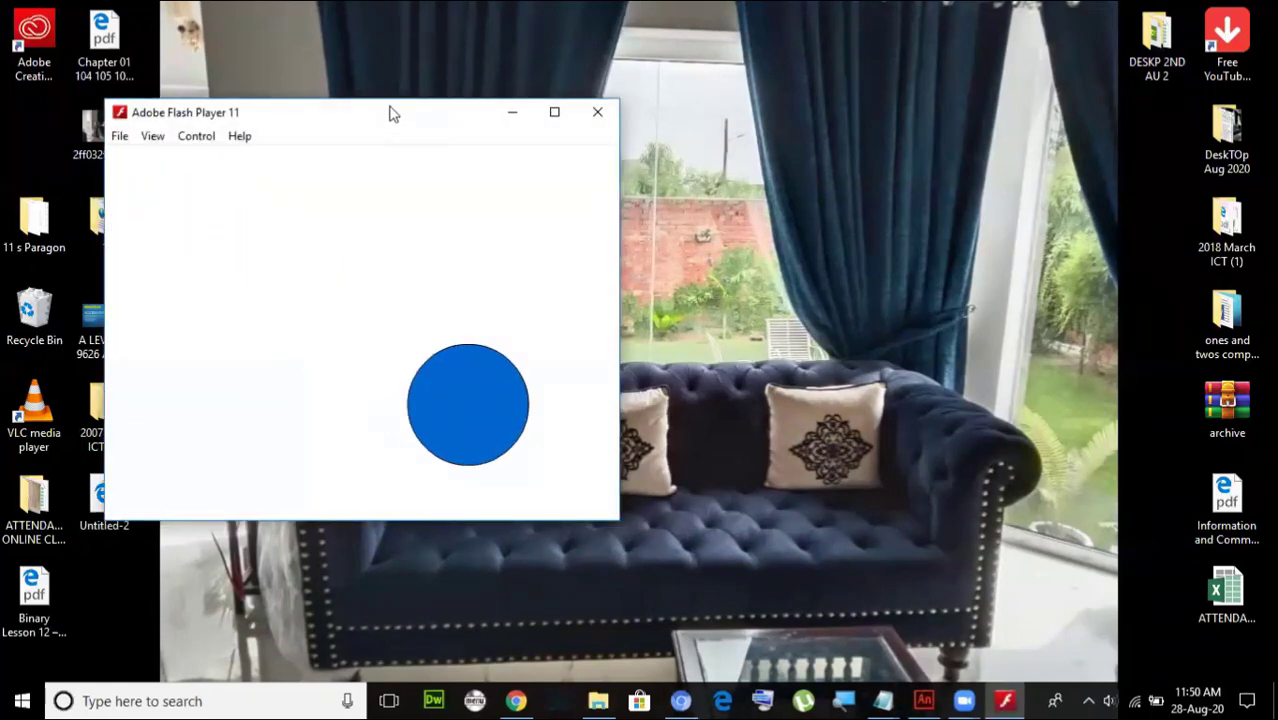
{"action": "left_click_drag", "start_coordinate": [395, 114], "coordinate": [810, 161]}
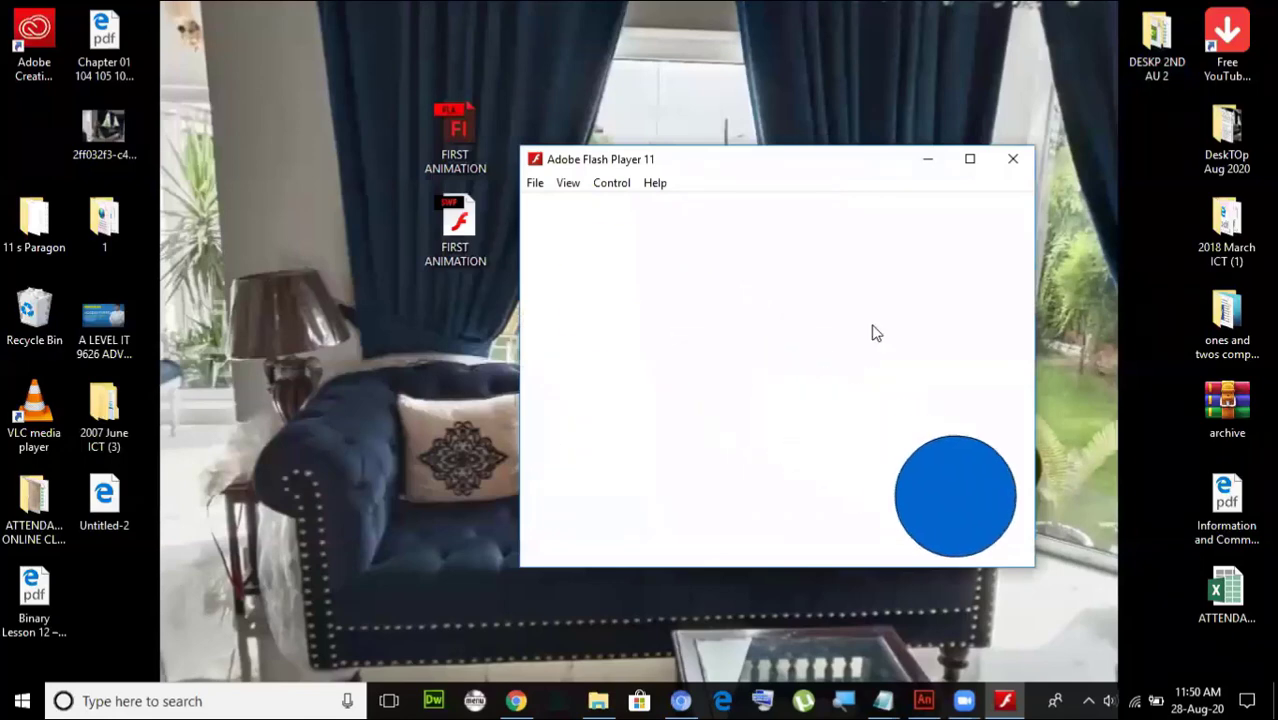
{"action": "left_click", "coordinate": [1013, 160]}
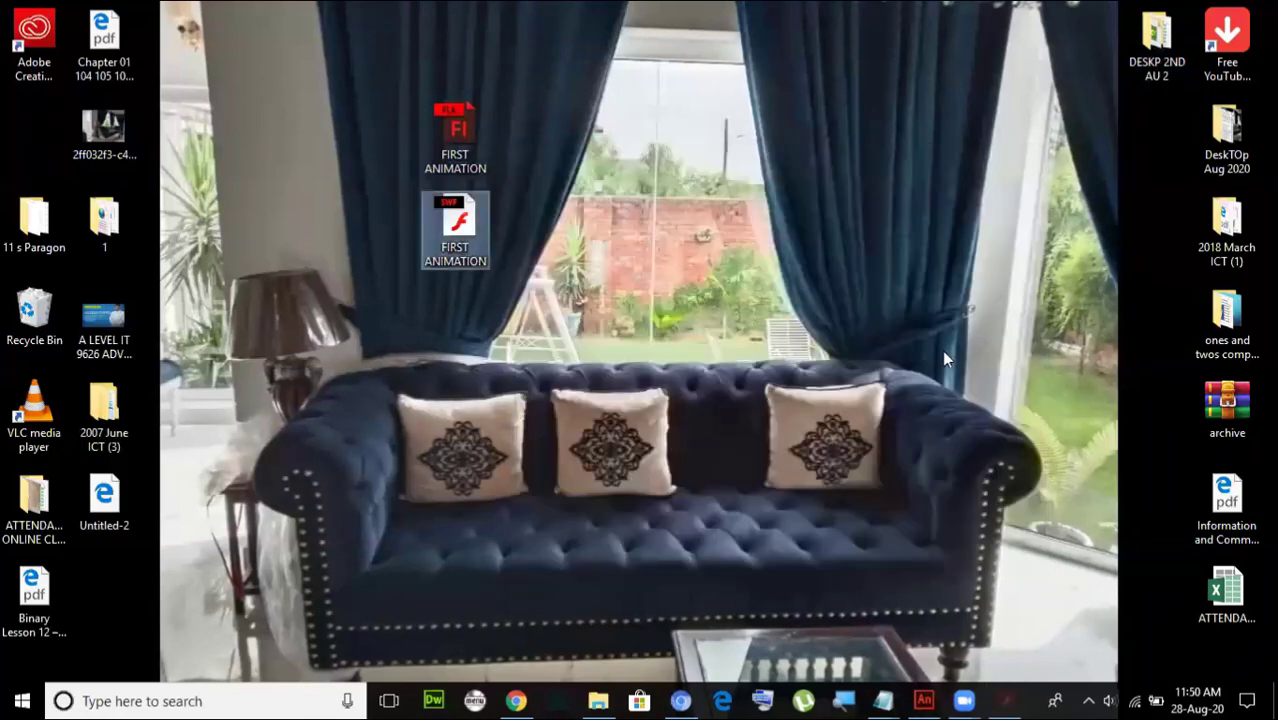
{"action": "left_click", "coordinate": [924, 700]}
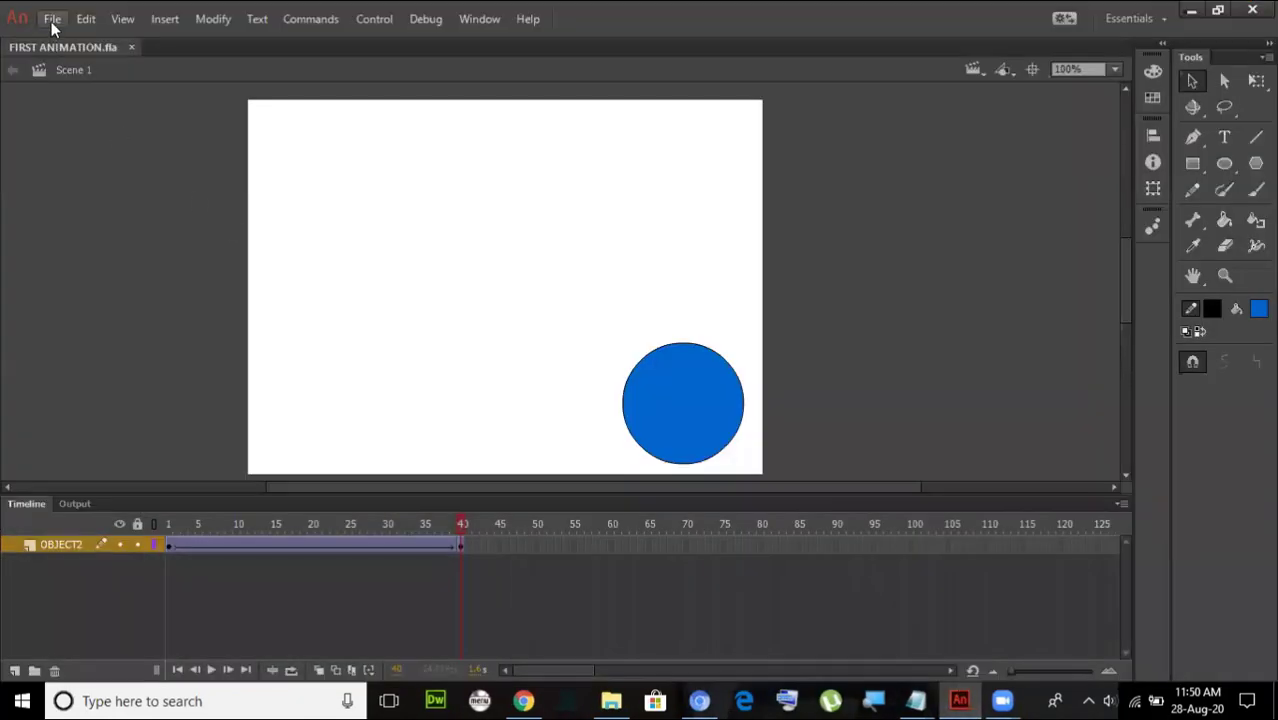
- Review Publish Settings without changes, then publish FIRST ANIMATION
{"action": "left_click", "coordinate": [52, 19]}
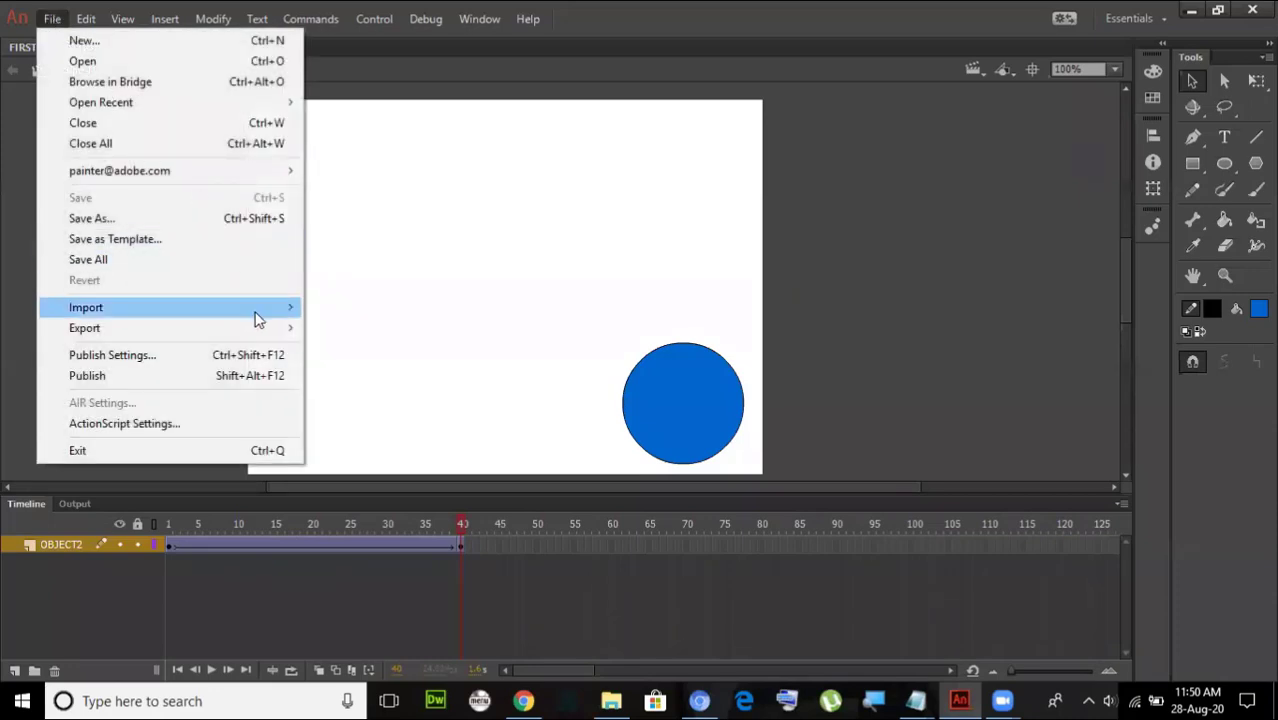
{"action": "mouse_move", "coordinate": [256, 318]}
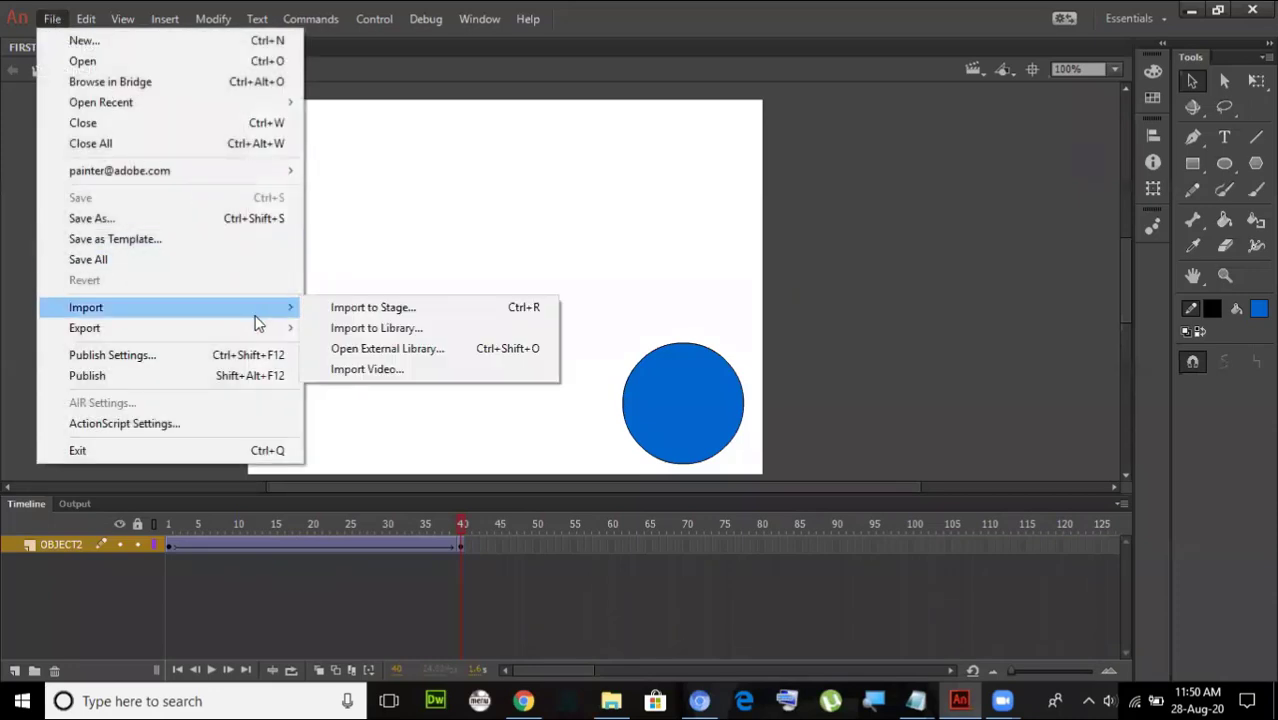
{"action": "left_click", "coordinate": [216, 360]}
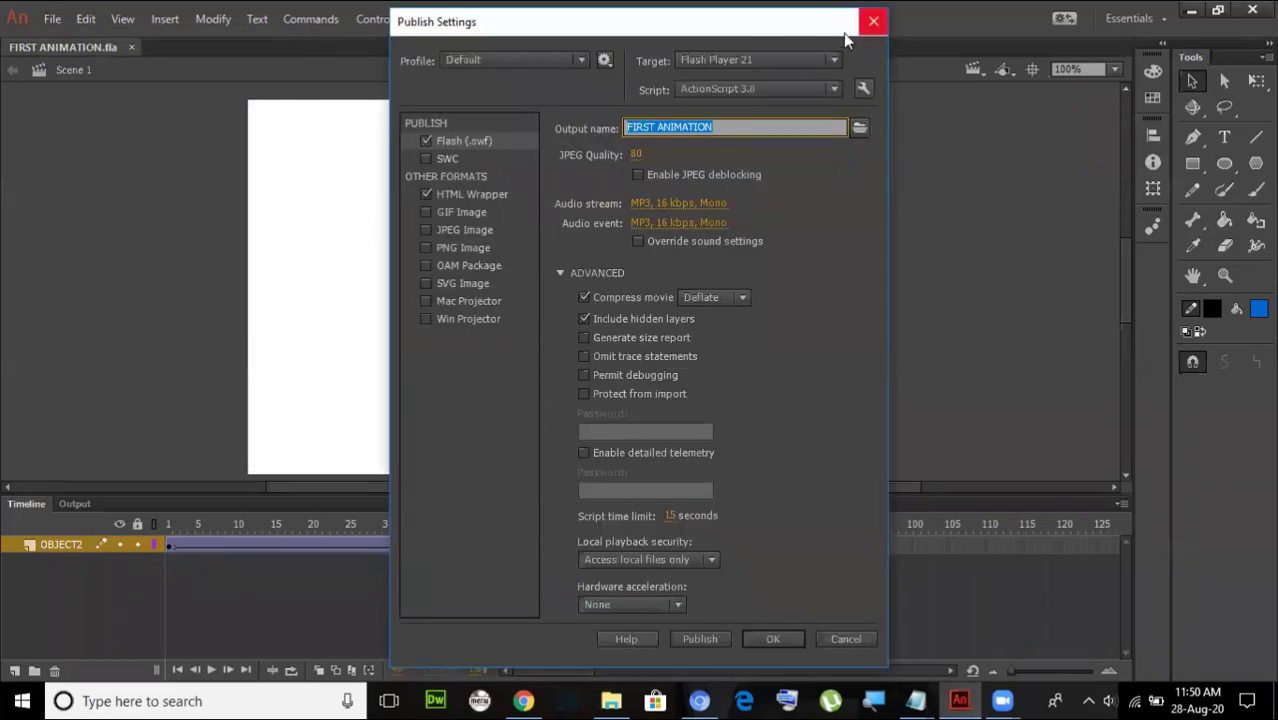
{"action": "left_click", "coordinate": [873, 21]}
{"action": "left_click", "coordinate": [52, 19]}
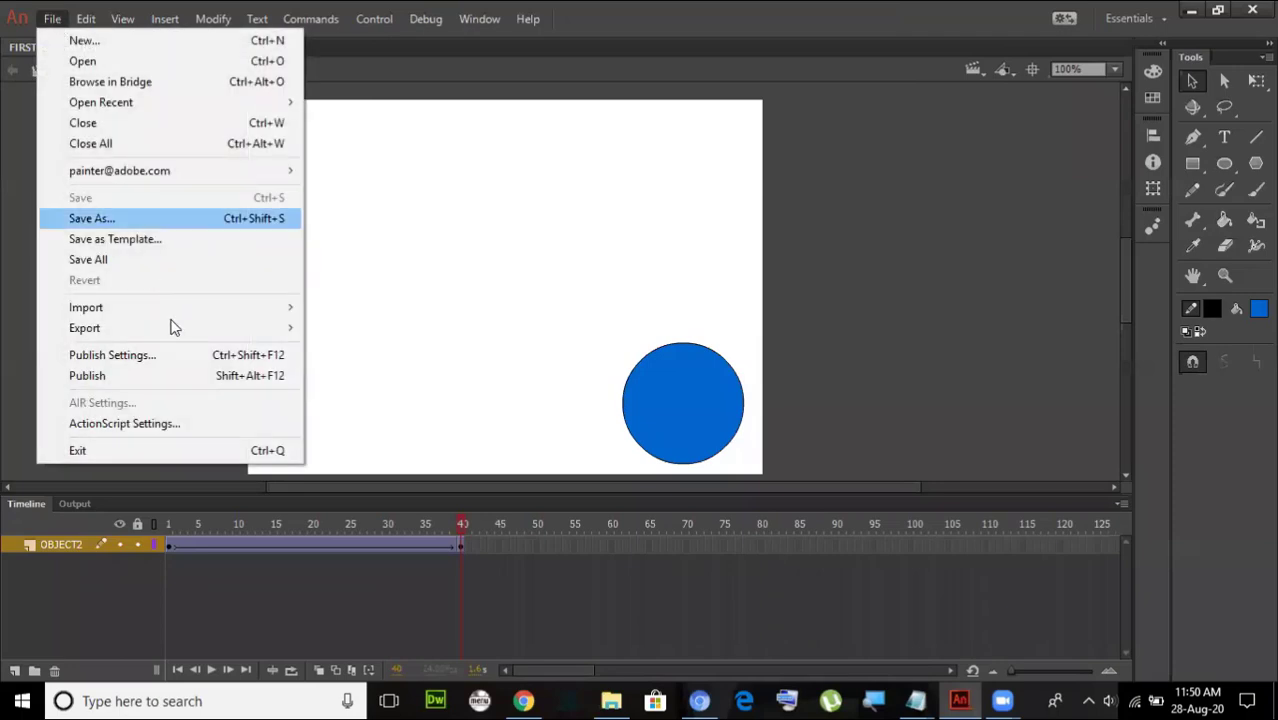
{"action": "left_click", "coordinate": [180, 375]}
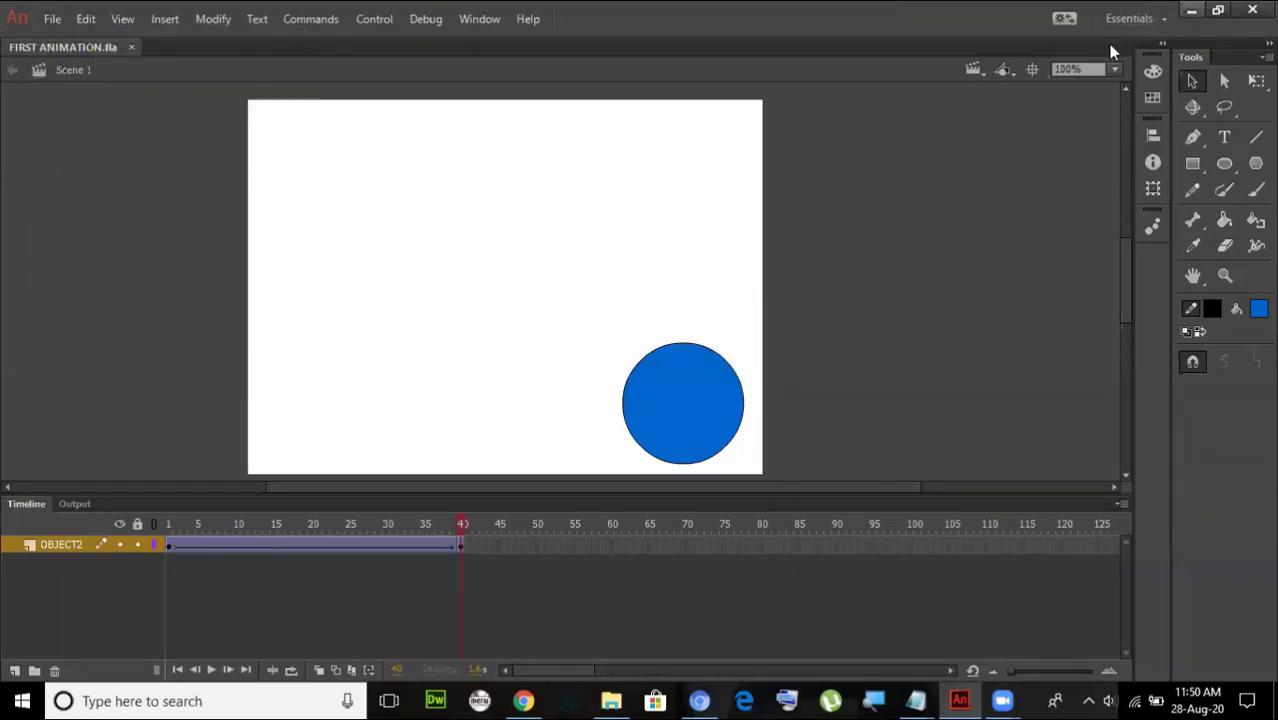
- Minimize Animate and place the new FIRST ANIMATION HTML icon below the SWF icon
{"action": "left_click", "coordinate": [1191, 10]}
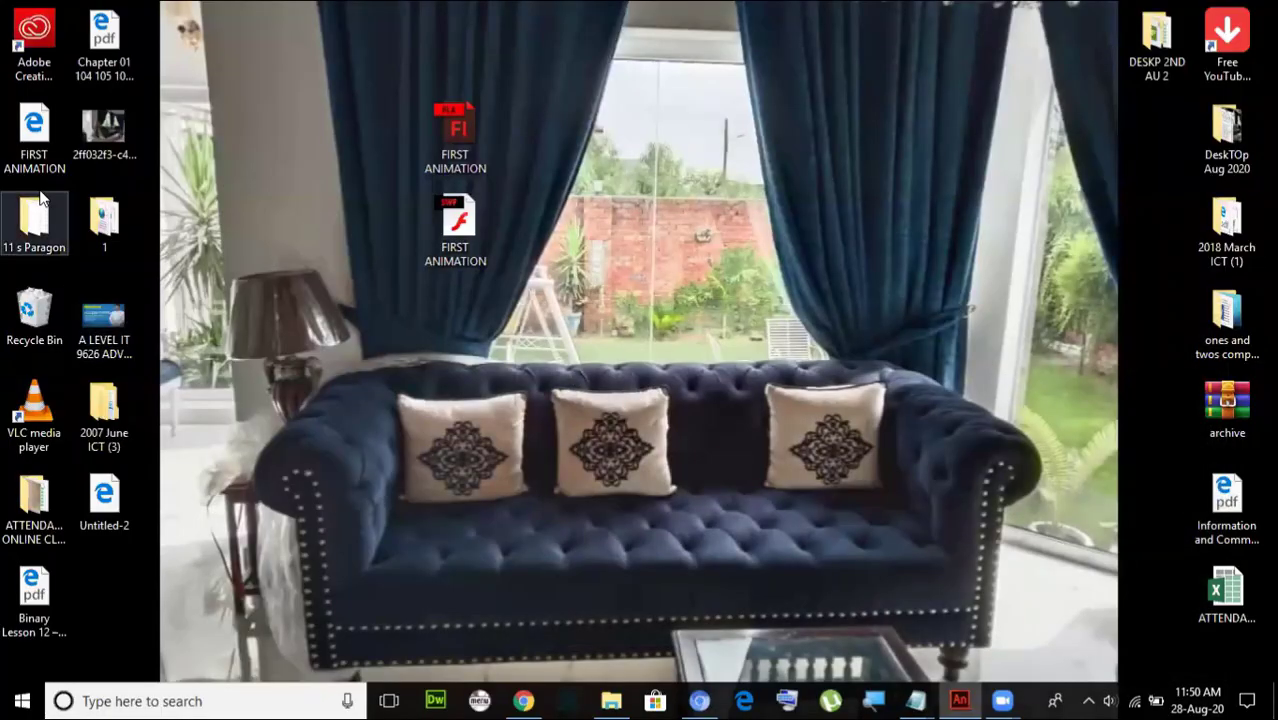
{"action": "left_click_drag", "start_coordinate": [36, 145], "coordinate": [452, 322]}
{"action": "left_click", "coordinate": [560, 312]}
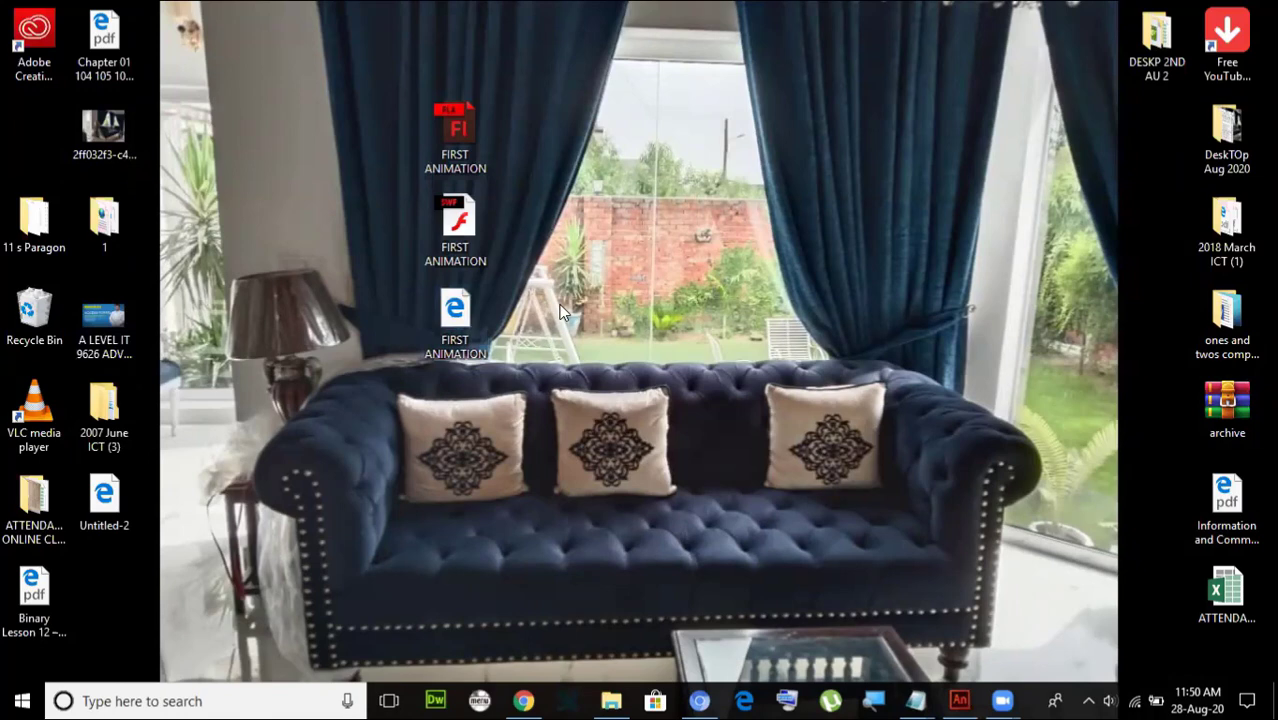
- Open the FIRST ANIMATION HTML file in Chromium
{"action": "right_click", "coordinate": [452, 319]}
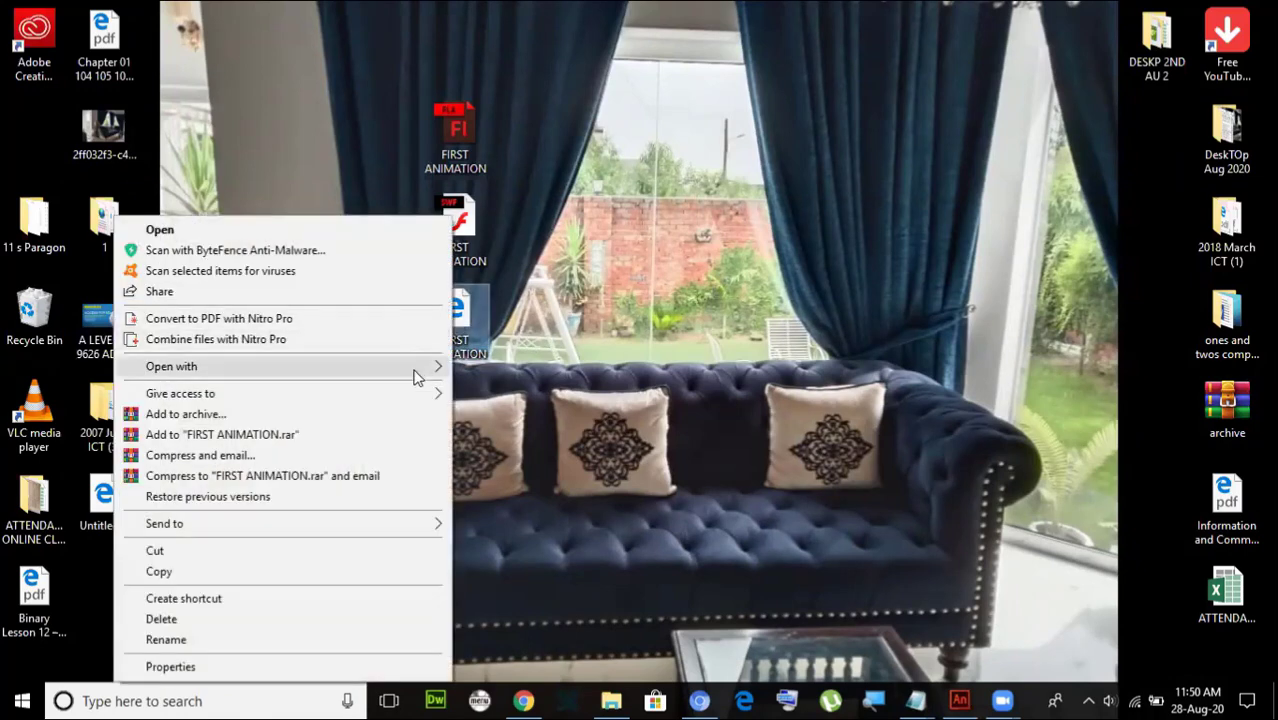
{"action": "mouse_move", "coordinate": [417, 376]}
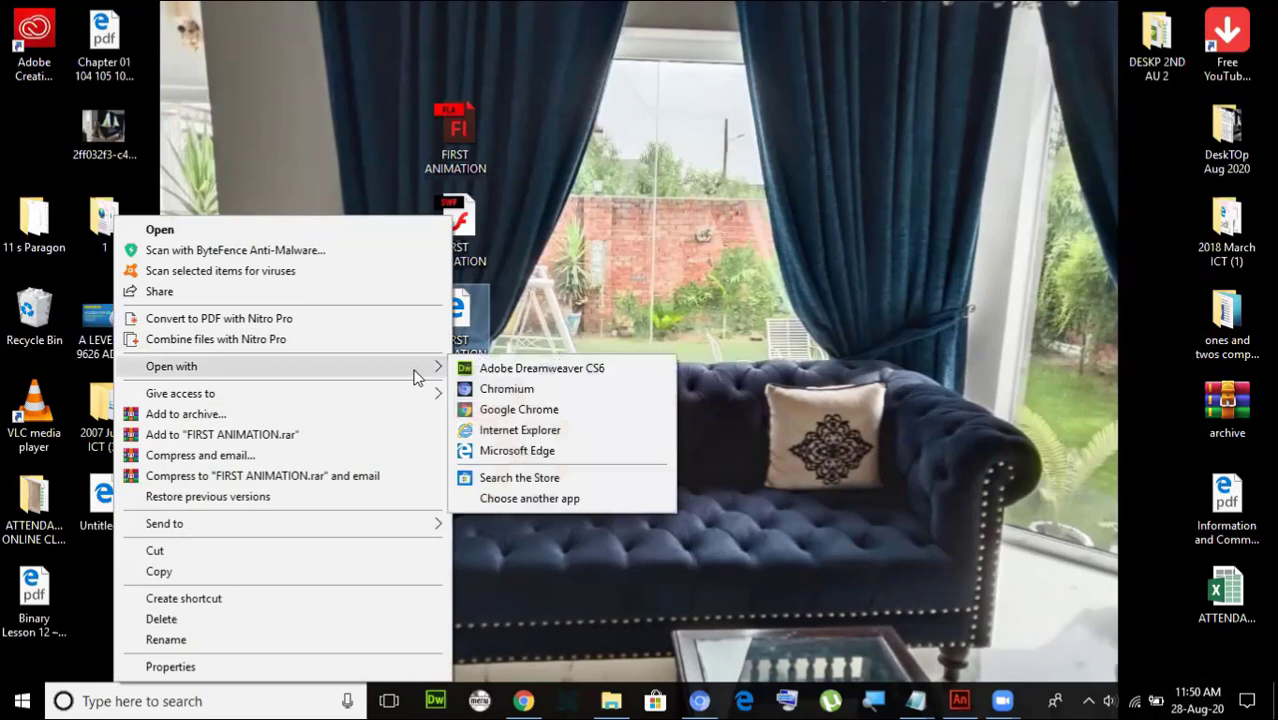
{"action": "left_click", "coordinate": [505, 389]}
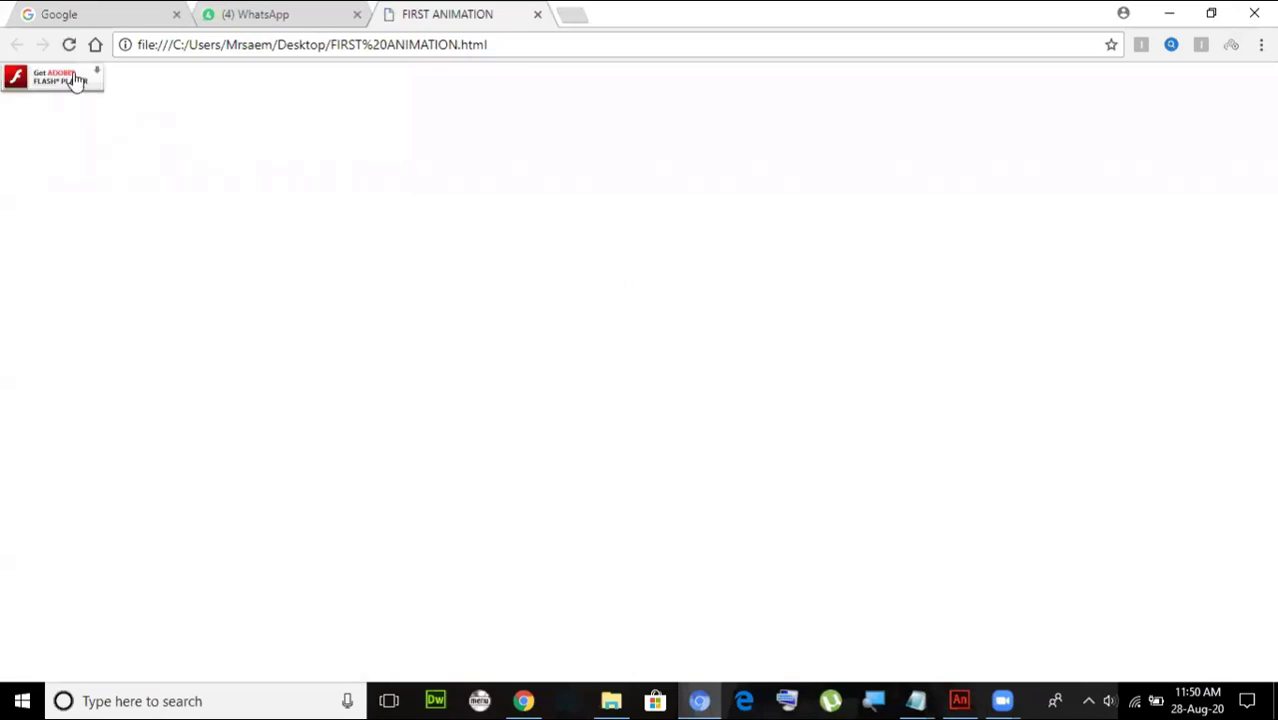
- Allow Flash to run on the page, then close the FIRST ANIMATION tab
{"action": "left_click", "coordinate": [120, 104]}
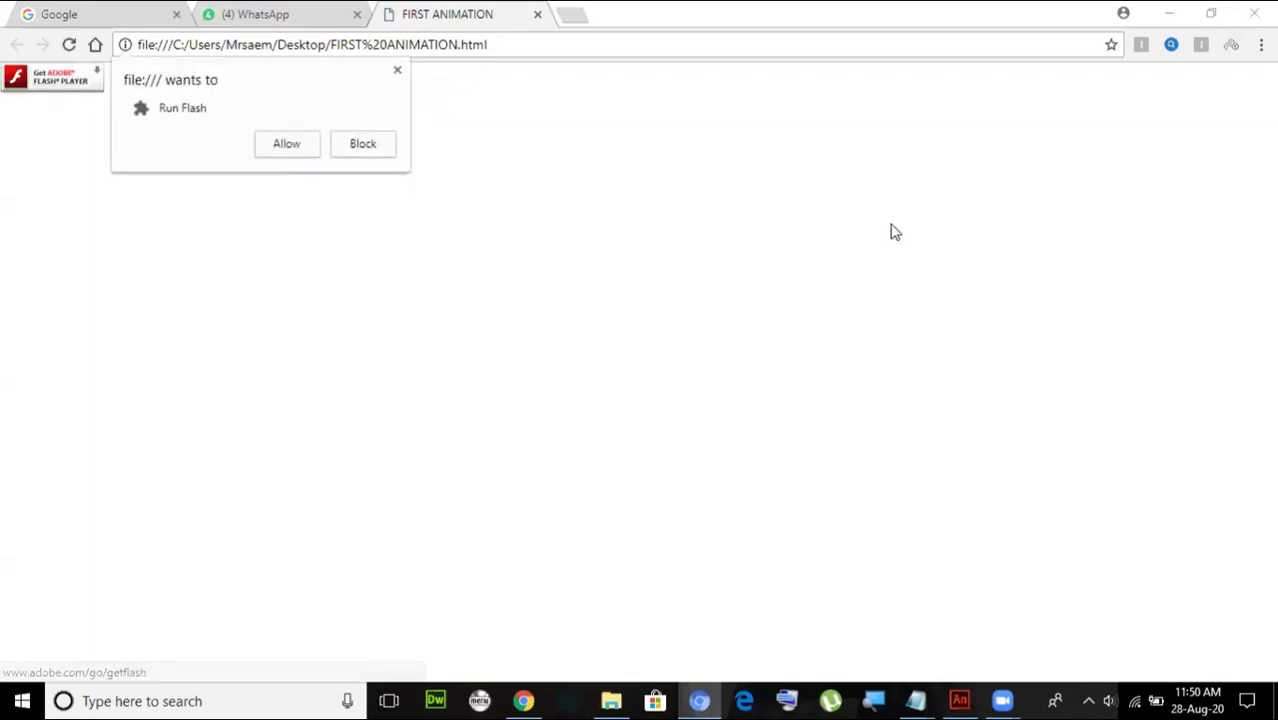
{"action": "left_click", "coordinate": [296, 148]}
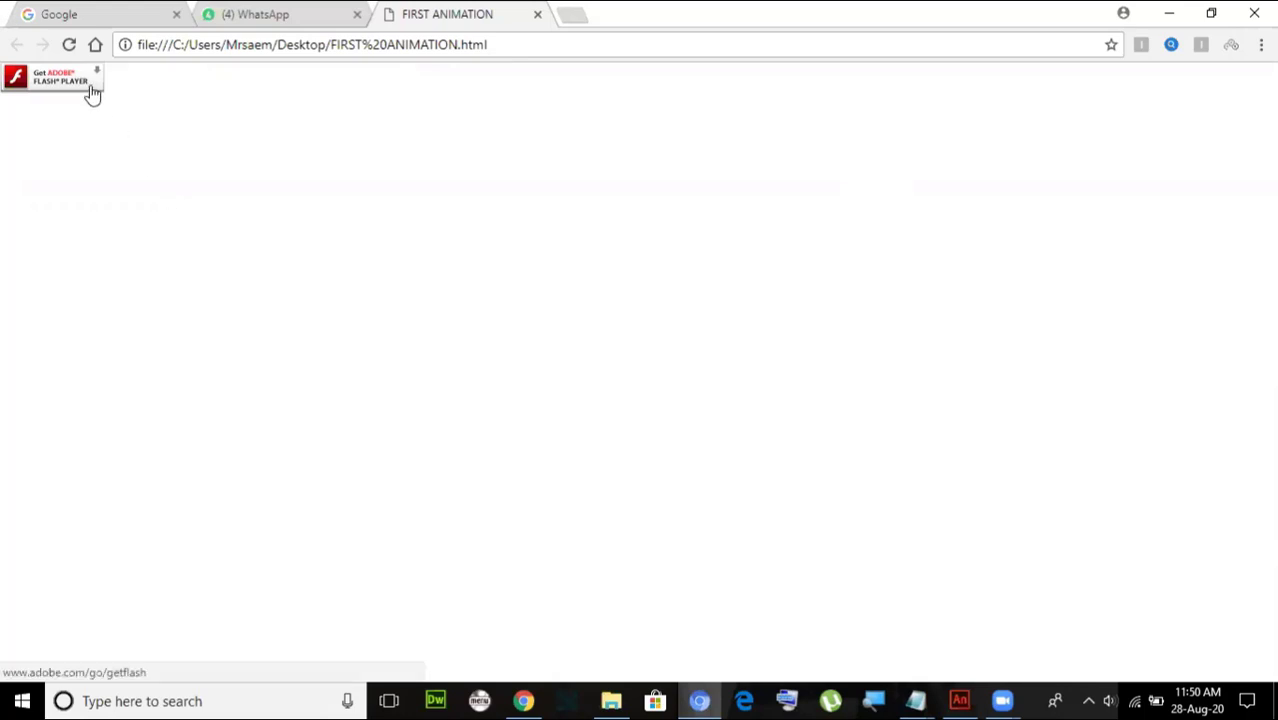
{"action": "key", "text": "ctrl+w"}
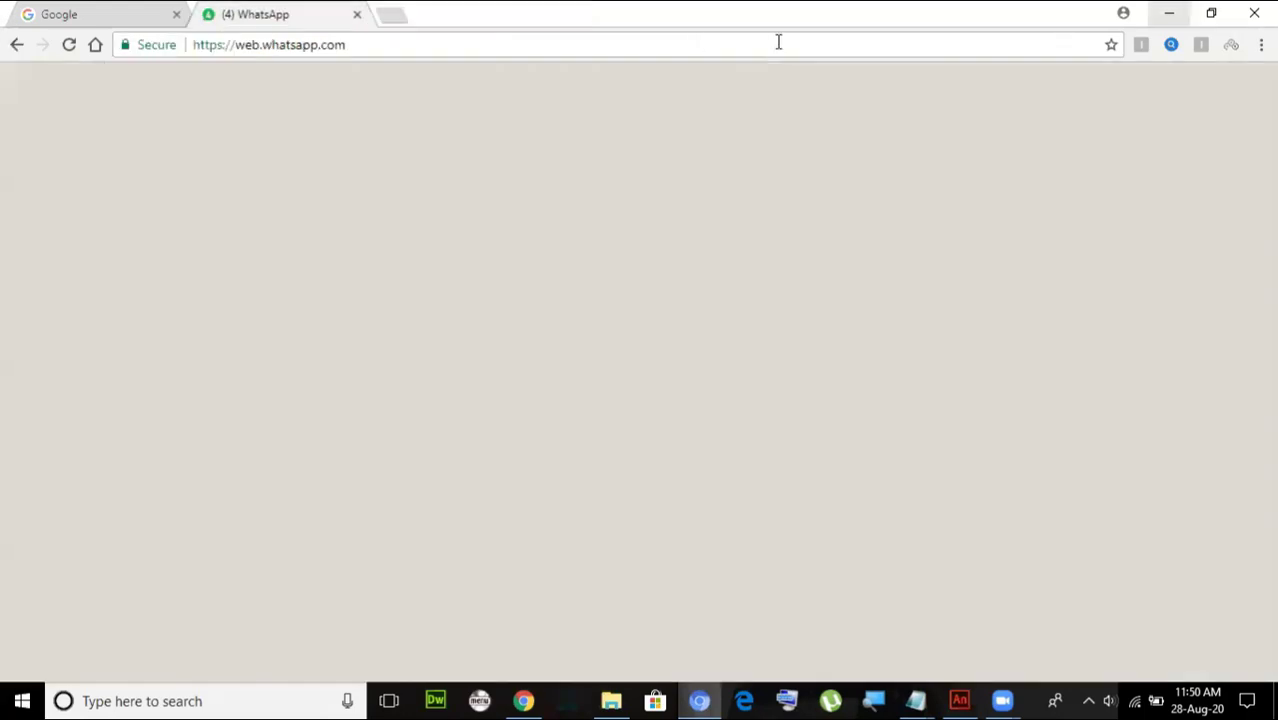
- Minimize Chromium and open FIRST ANIMATION.html with Google Chrome
{"action": "left_click", "coordinate": [1168, 13]}
{"action": "right_click", "coordinate": [459, 326]}
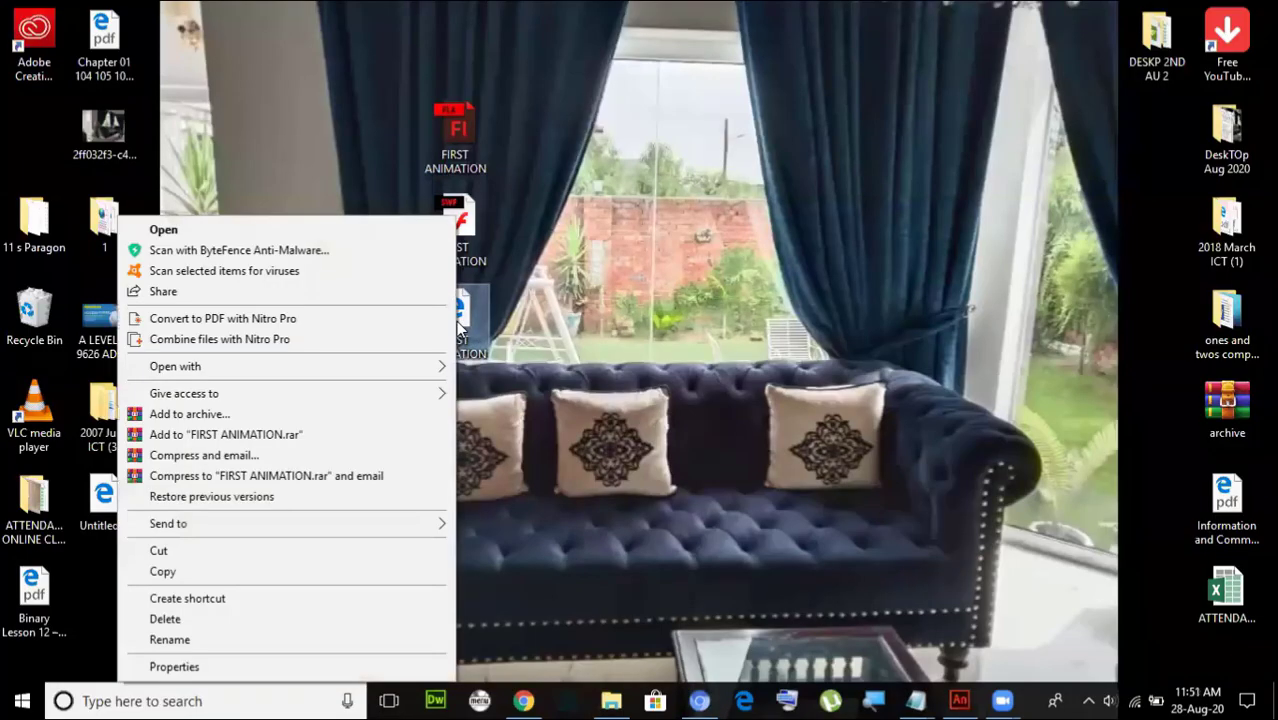
{"action": "mouse_move", "coordinate": [394, 363]}
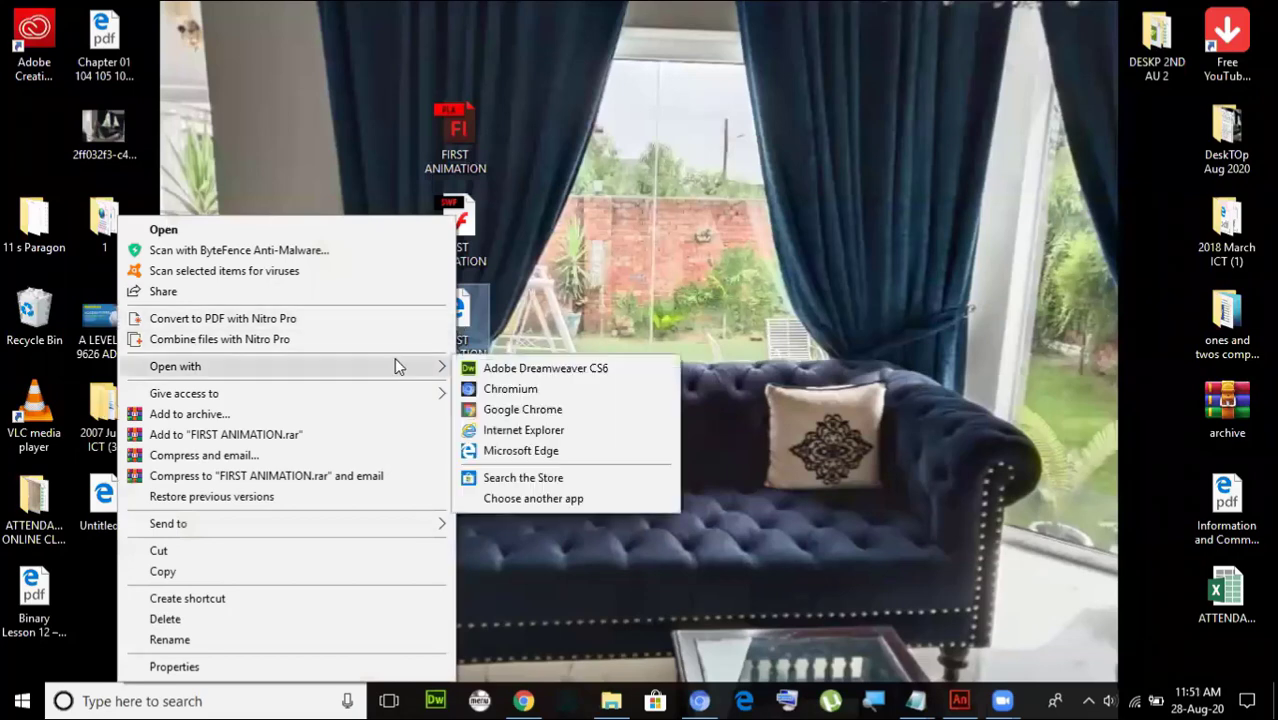
{"action": "left_click", "coordinate": [521, 410]}
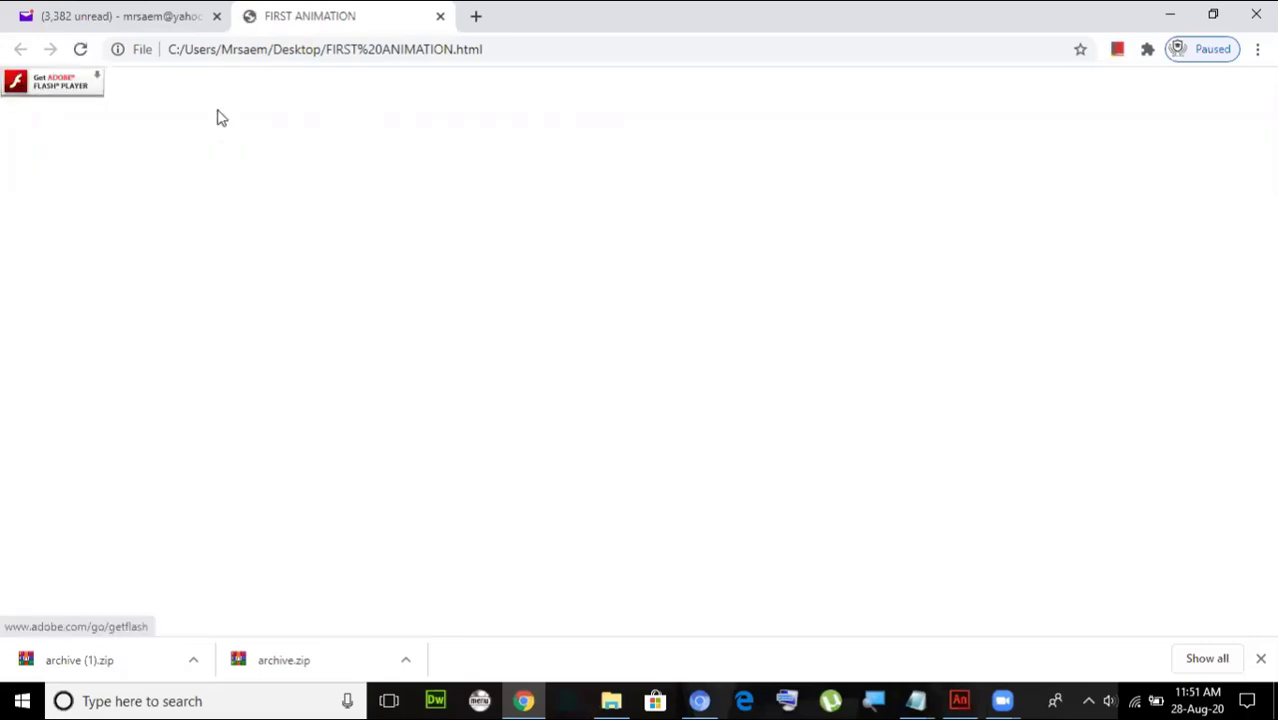
- Allow Flash so the blue-circle animation plays, then close the FIRST ANIMATION tab
{"action": "left_click", "coordinate": [277, 207]}
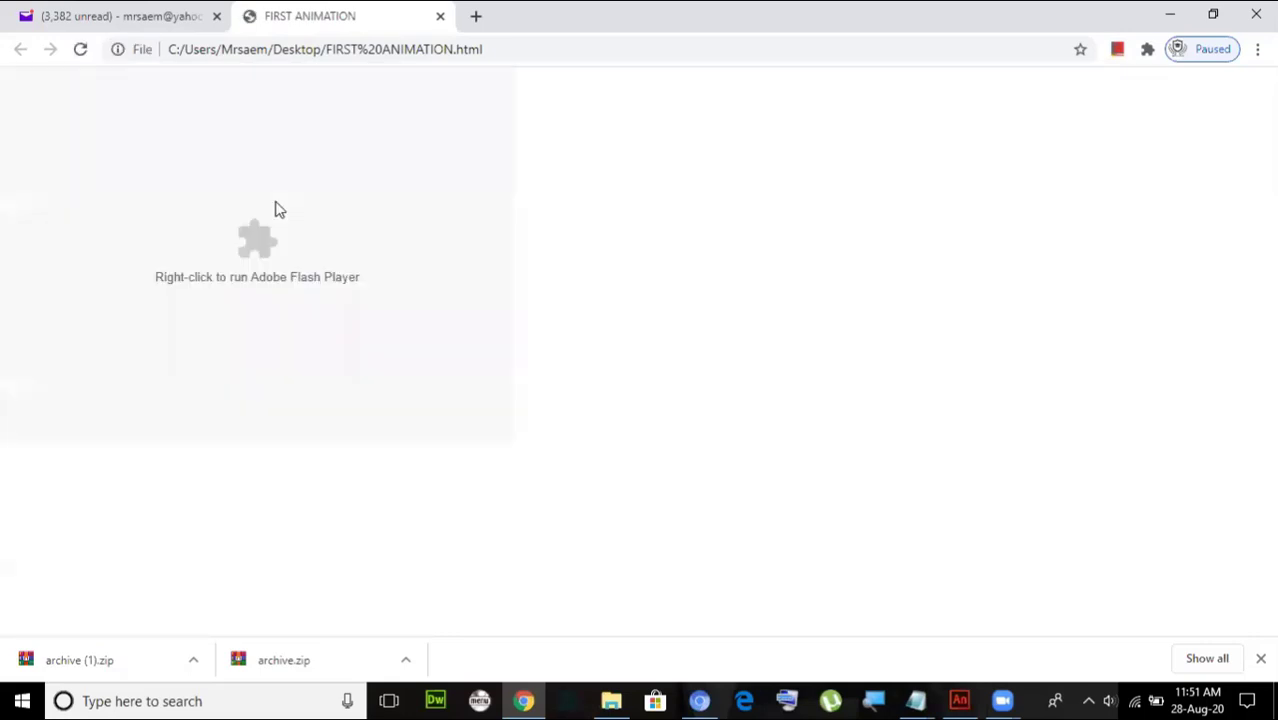
{"action": "left_click", "coordinate": [342, 291]}
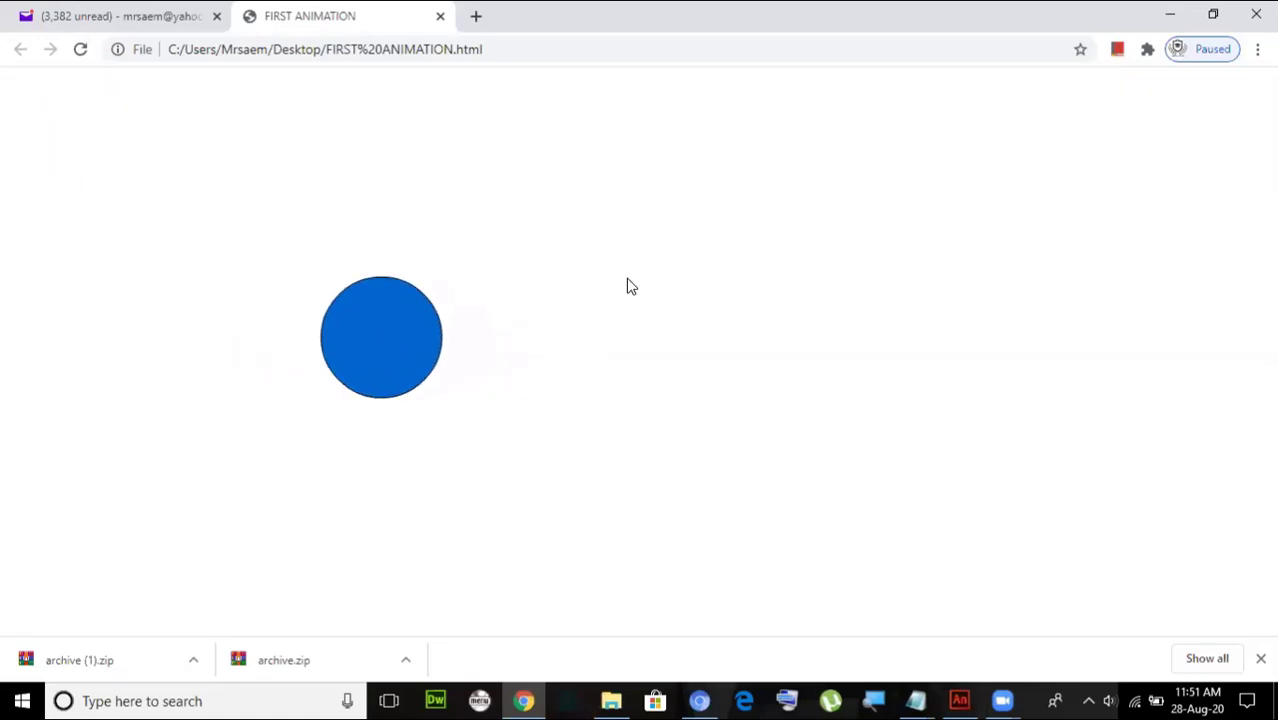
{"action": "left_click", "coordinate": [440, 16]}
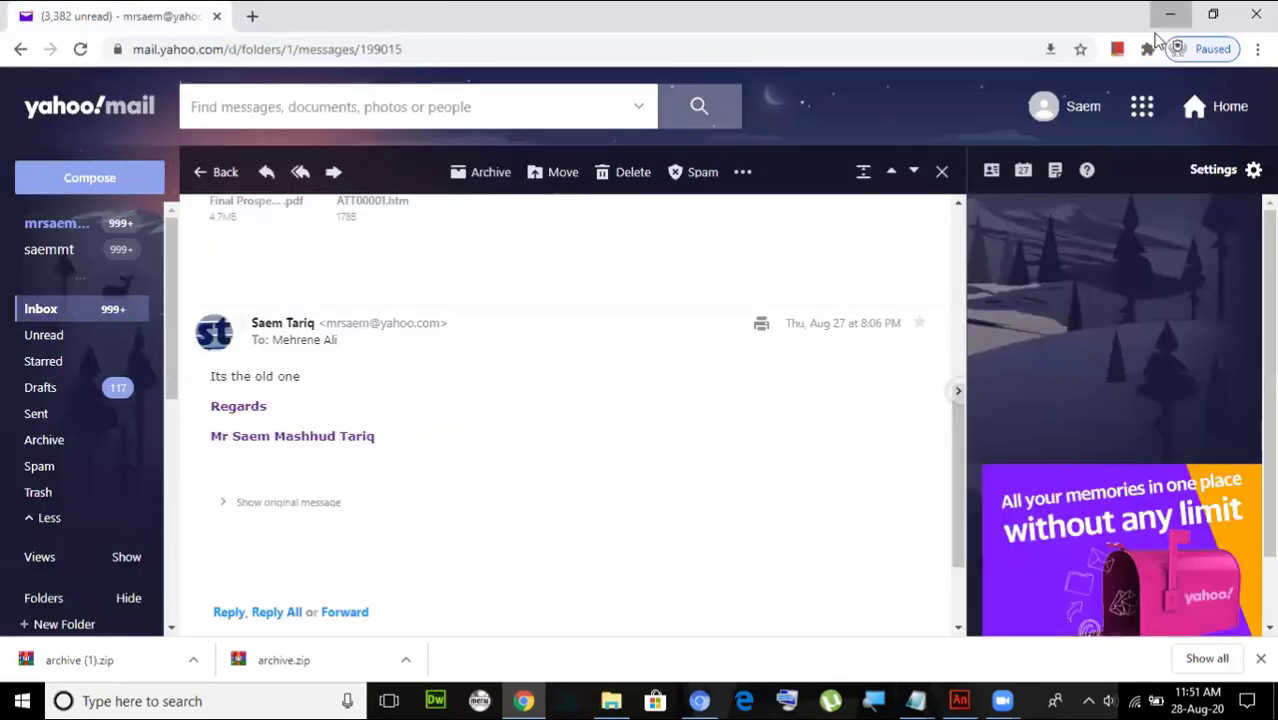
- Minimize Chrome, then select and deselect the FIRST ANIMATION icon on the desktop
{"action": "left_click", "coordinate": [1170, 14]}
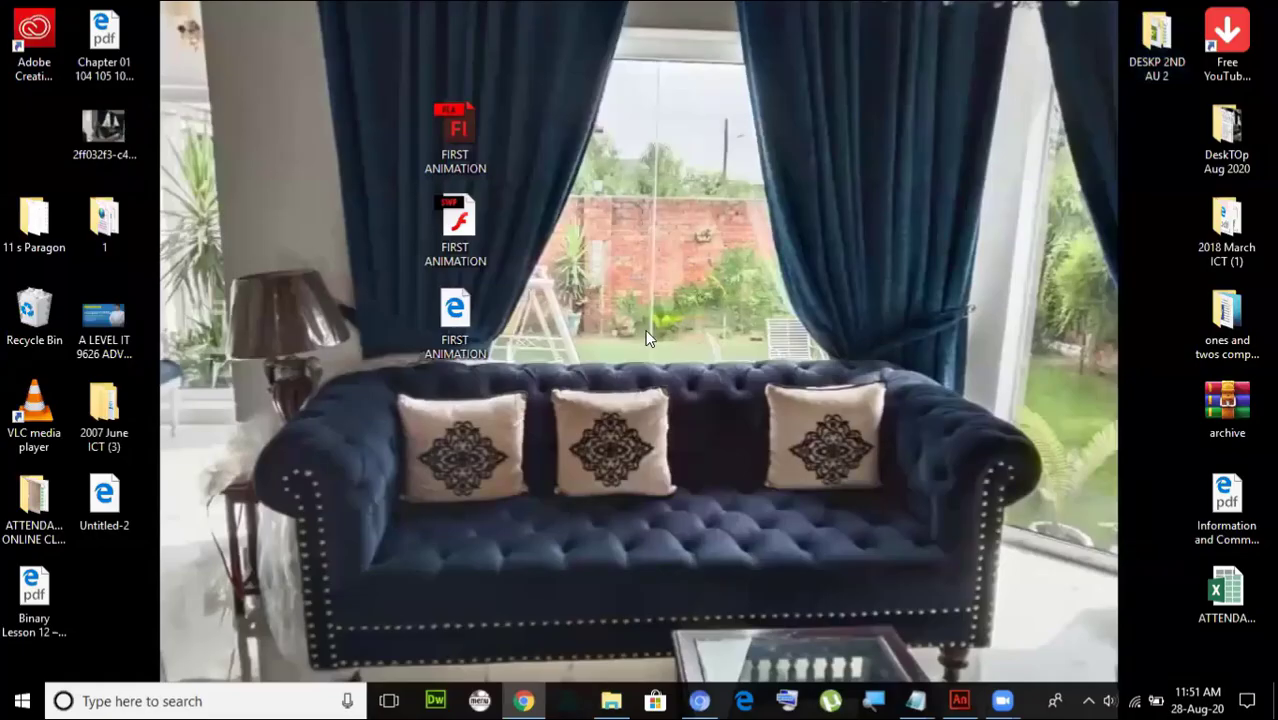
{"action": "left_click", "coordinate": [459, 340]}
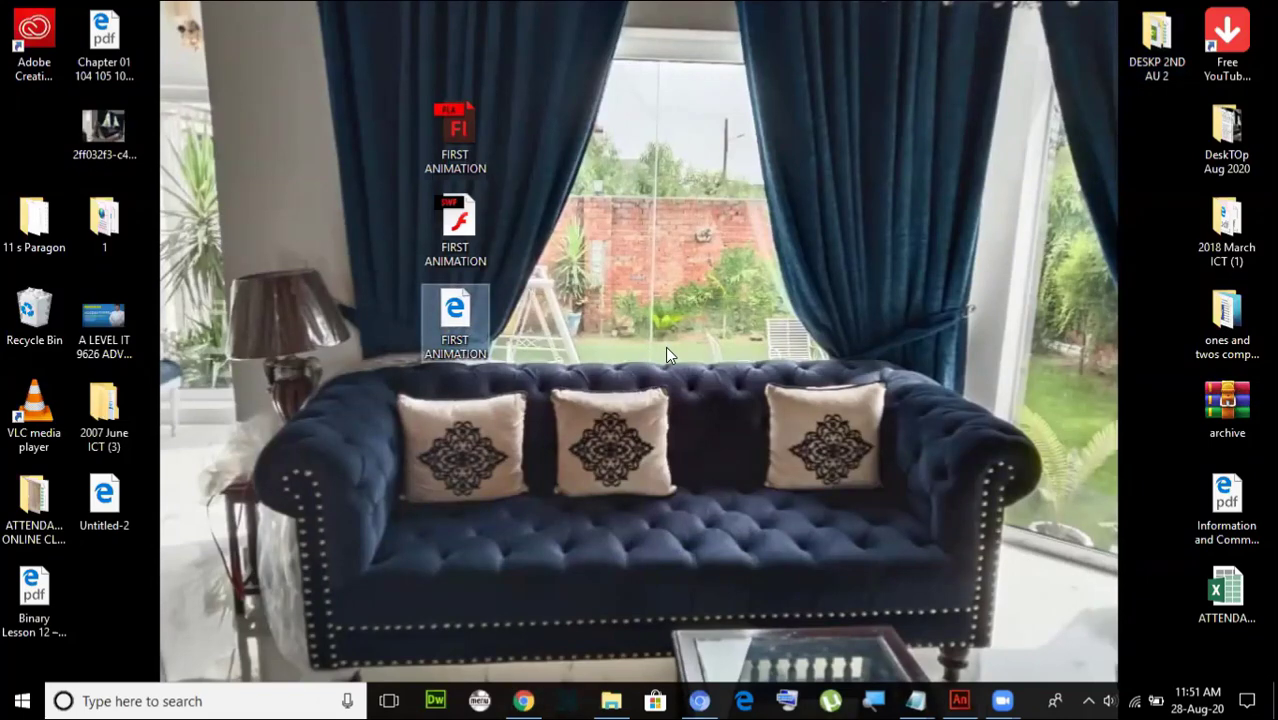
{"action": "left_click", "coordinate": [665, 346]}
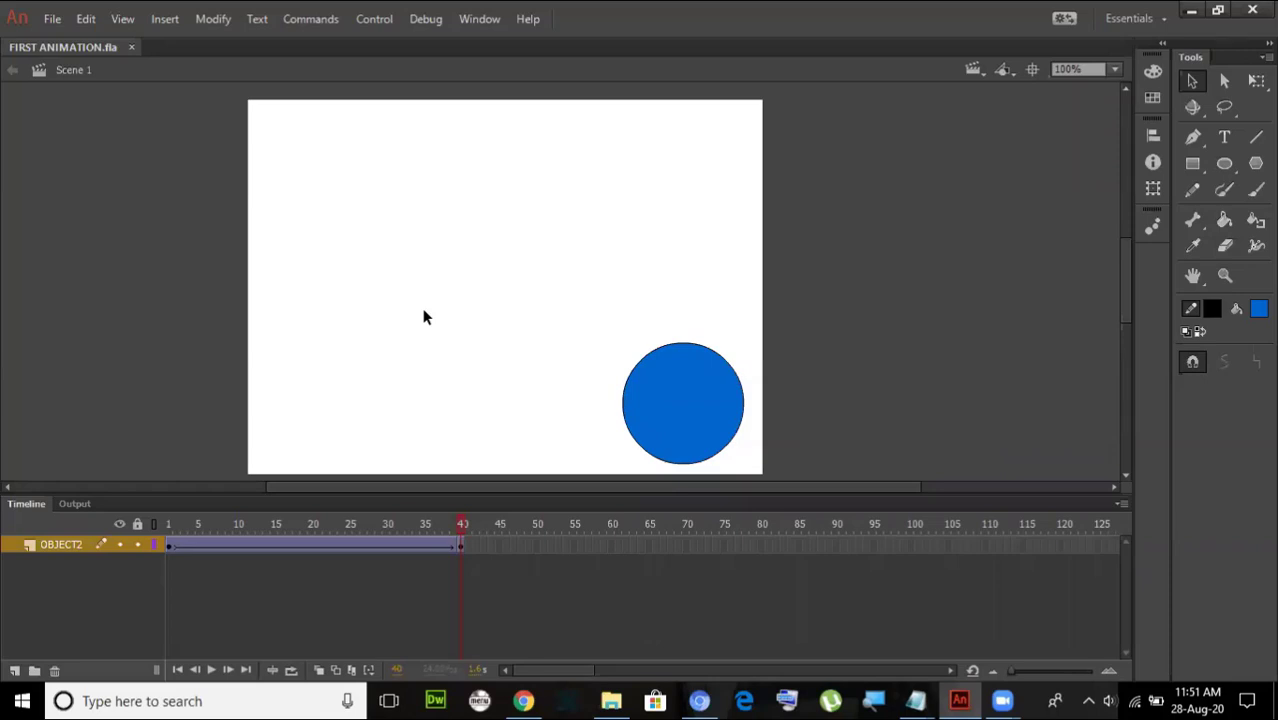
- Start a movie export of FIRST ANIMATION, keeping JPEG Sequence as the save type
{"action": "left_click", "coordinate": [49, 18]}
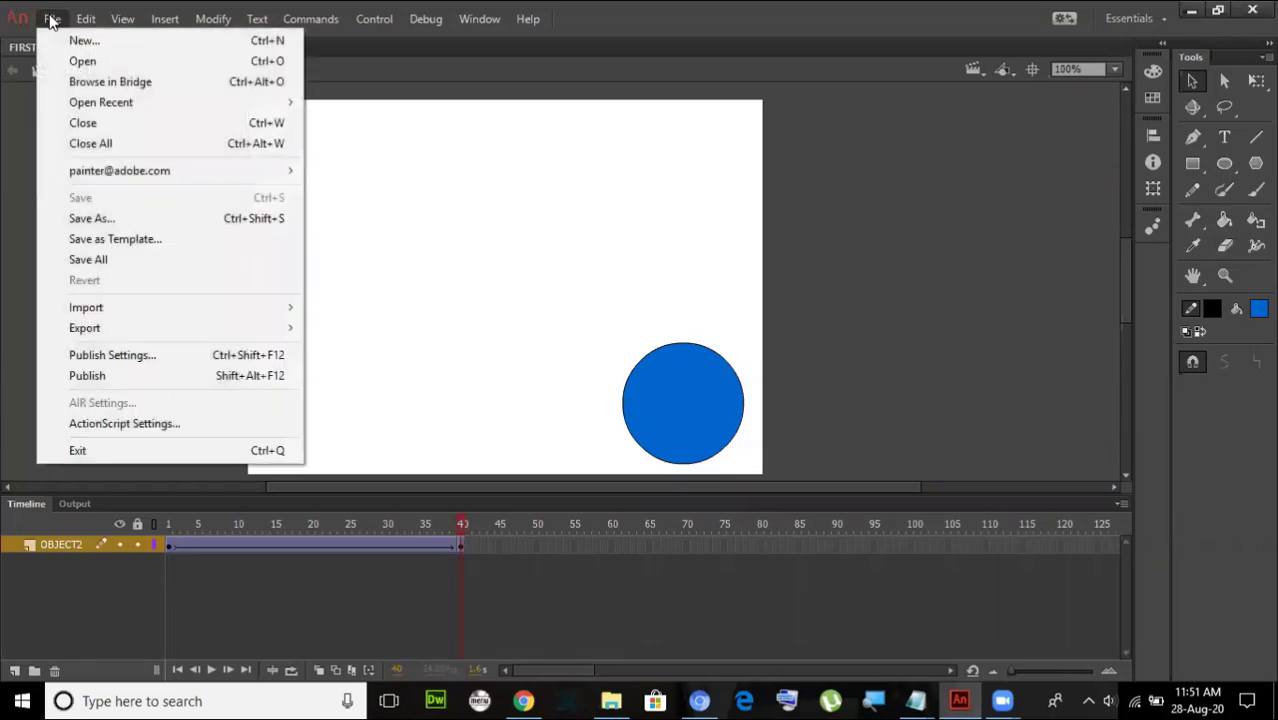
{"action": "mouse_move", "coordinate": [246, 328]}
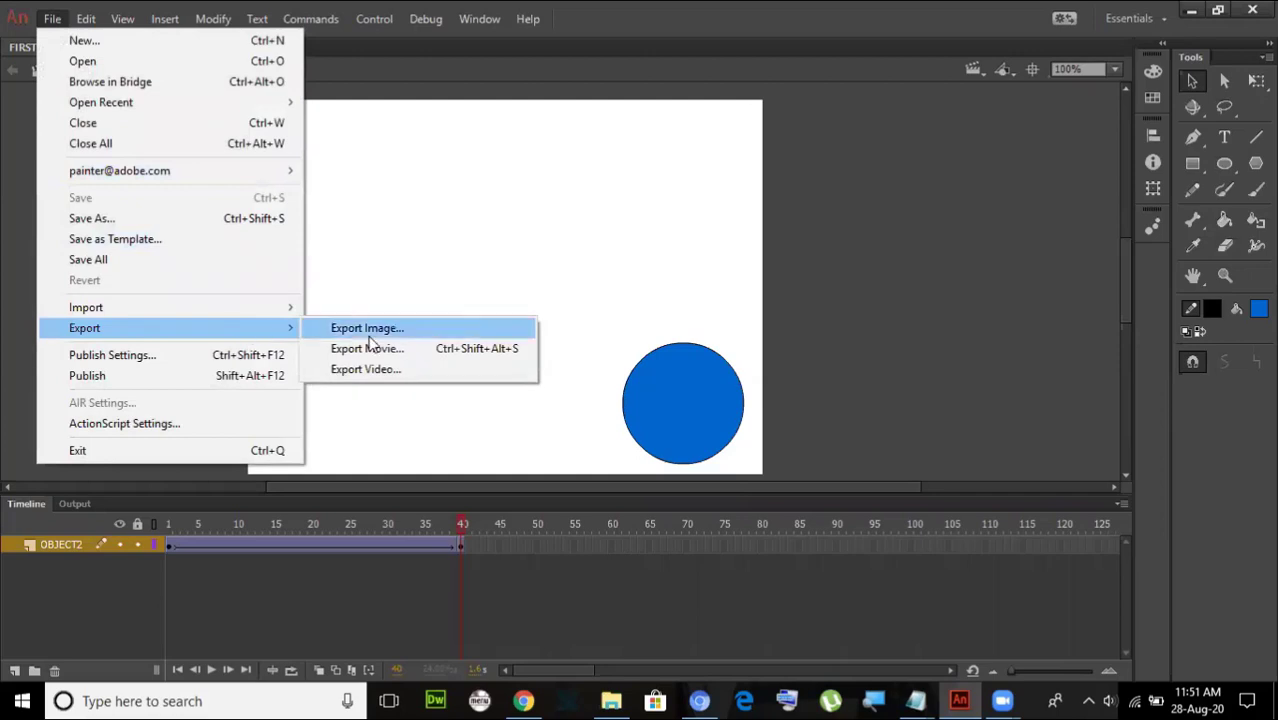
{"action": "left_click", "coordinate": [438, 355]}
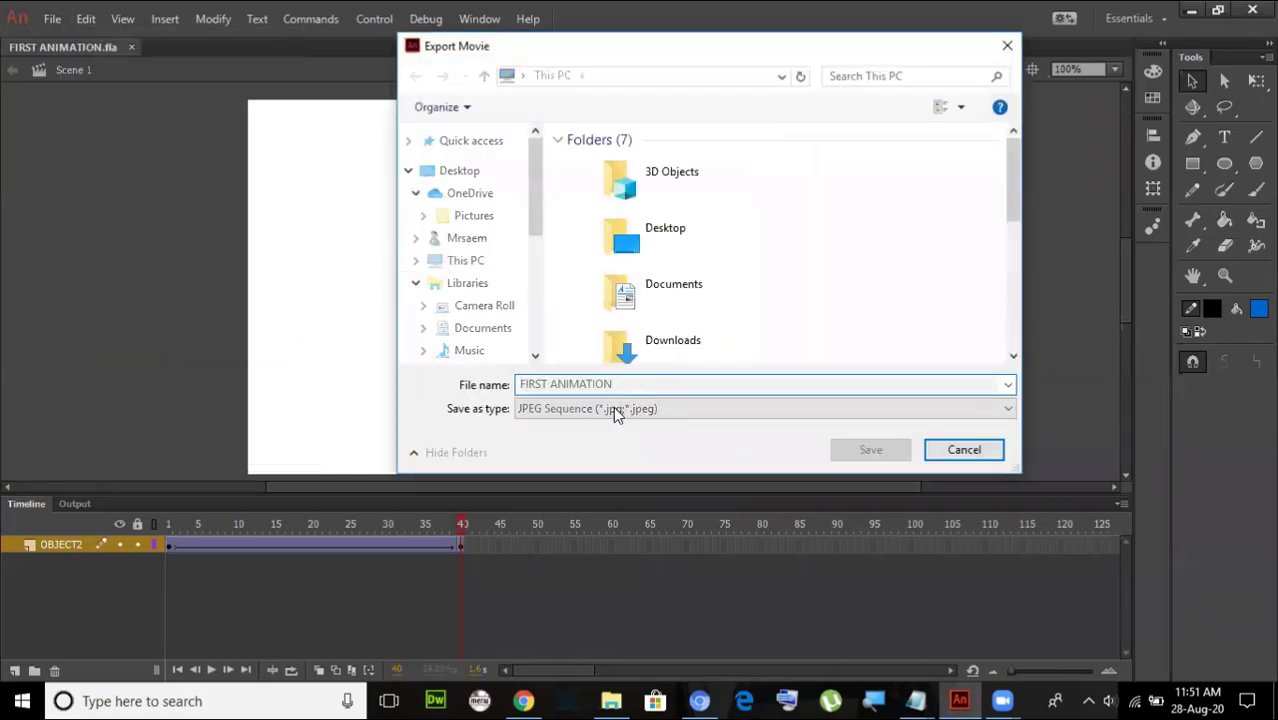
{"action": "left_click", "coordinate": [615, 413]}
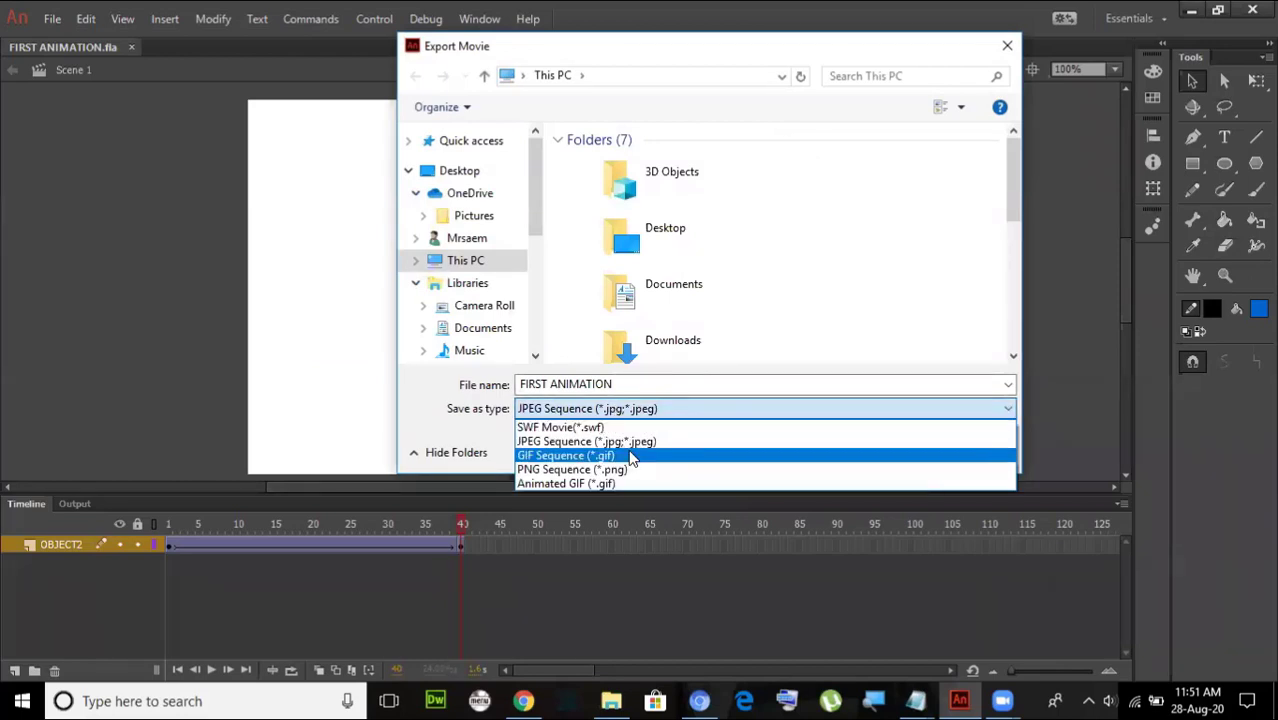
{"action": "left_click", "coordinate": [419, 428]}
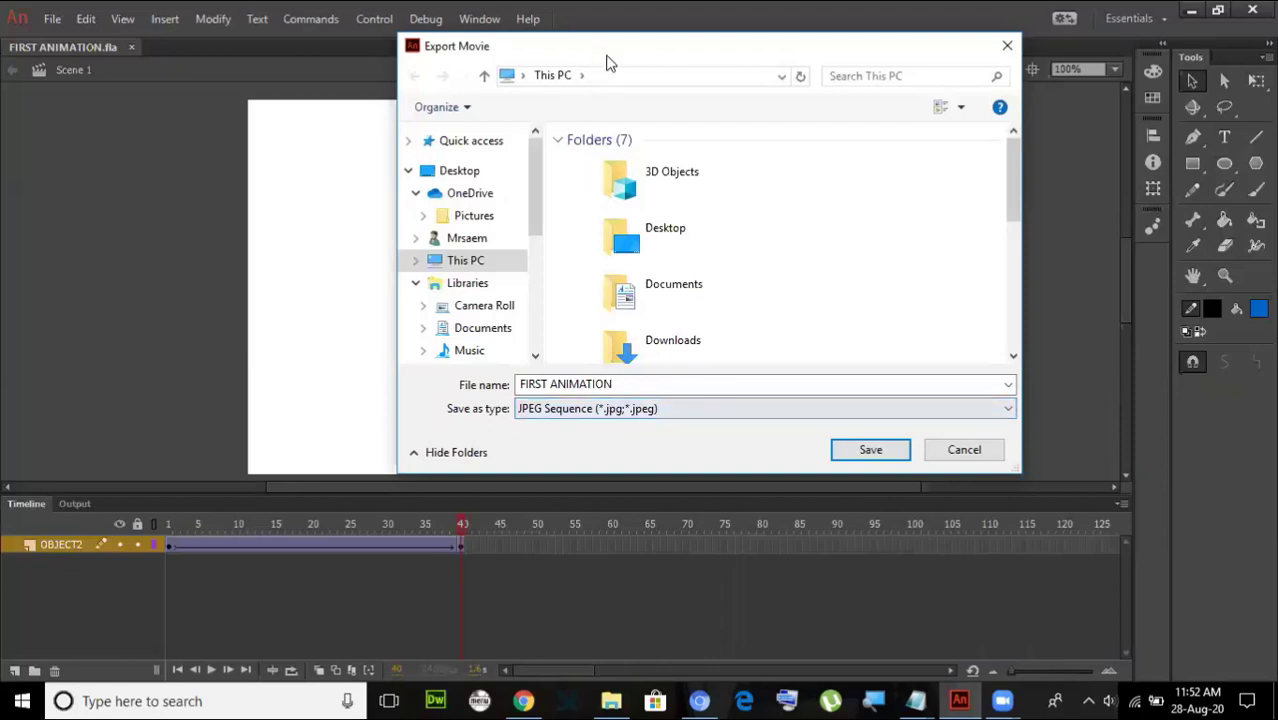
{"action": "left_click_drag", "start_coordinate": [605, 48], "coordinate": [802, 245]}
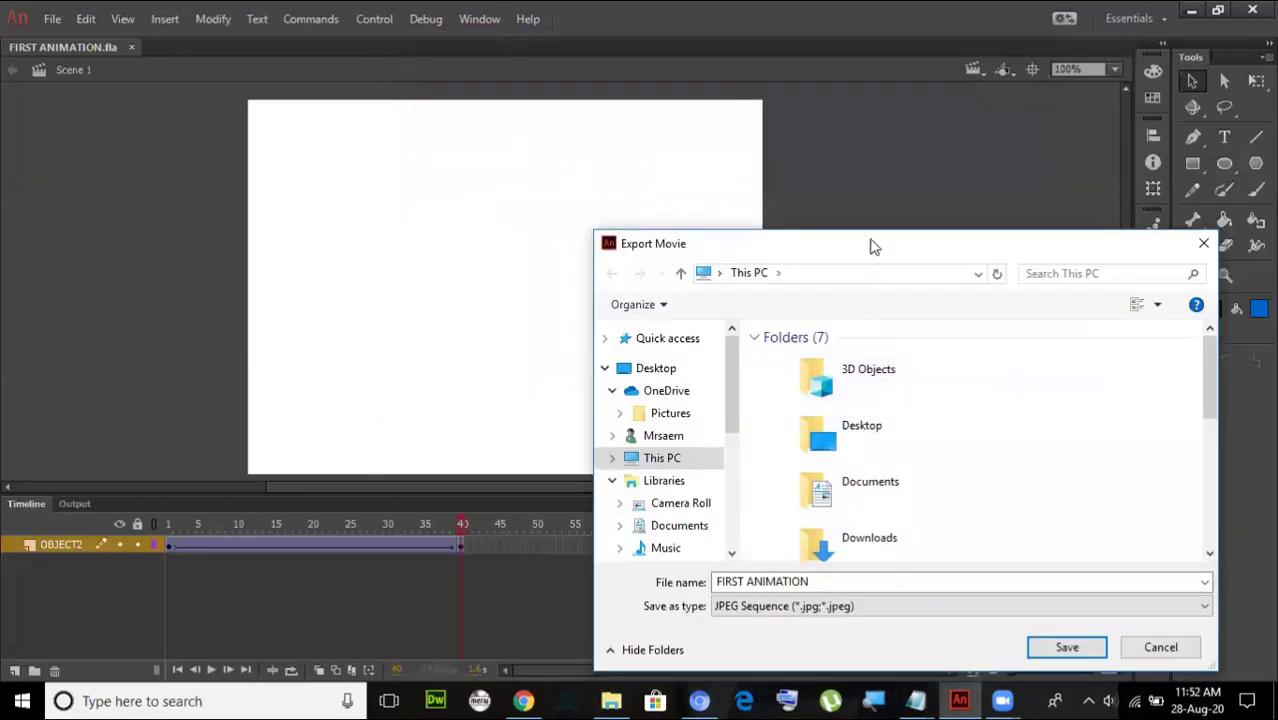
{"action": "left_click_drag", "start_coordinate": [883, 252], "coordinate": [698, 95]}
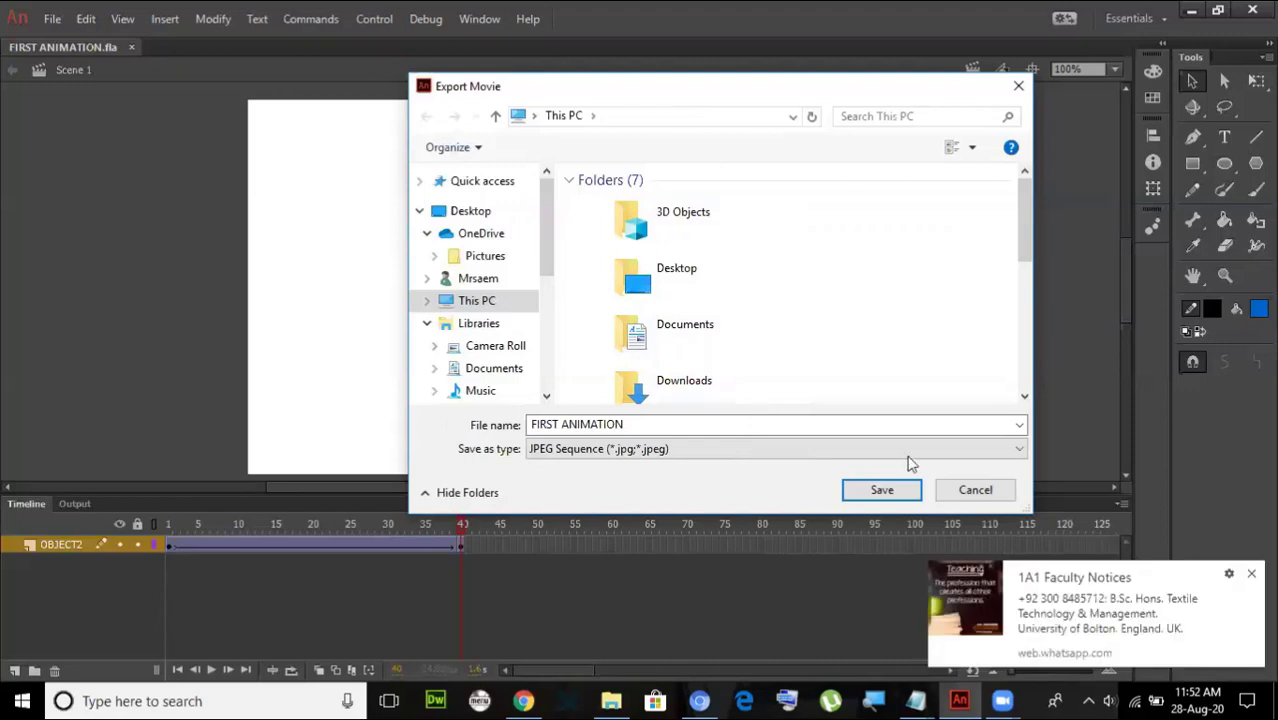
{"action": "left_click", "coordinate": [1251, 573]}
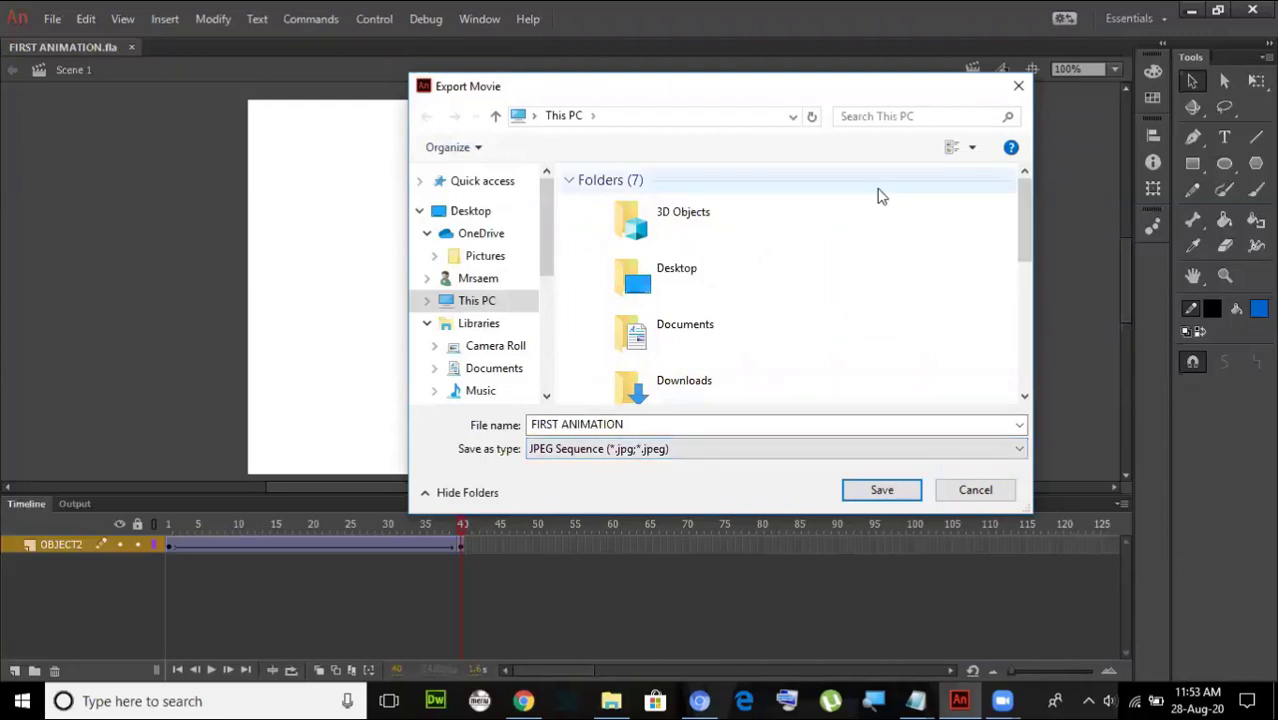
{"action": "left_click_drag", "start_coordinate": [845, 100], "coordinate": [912, 312]}
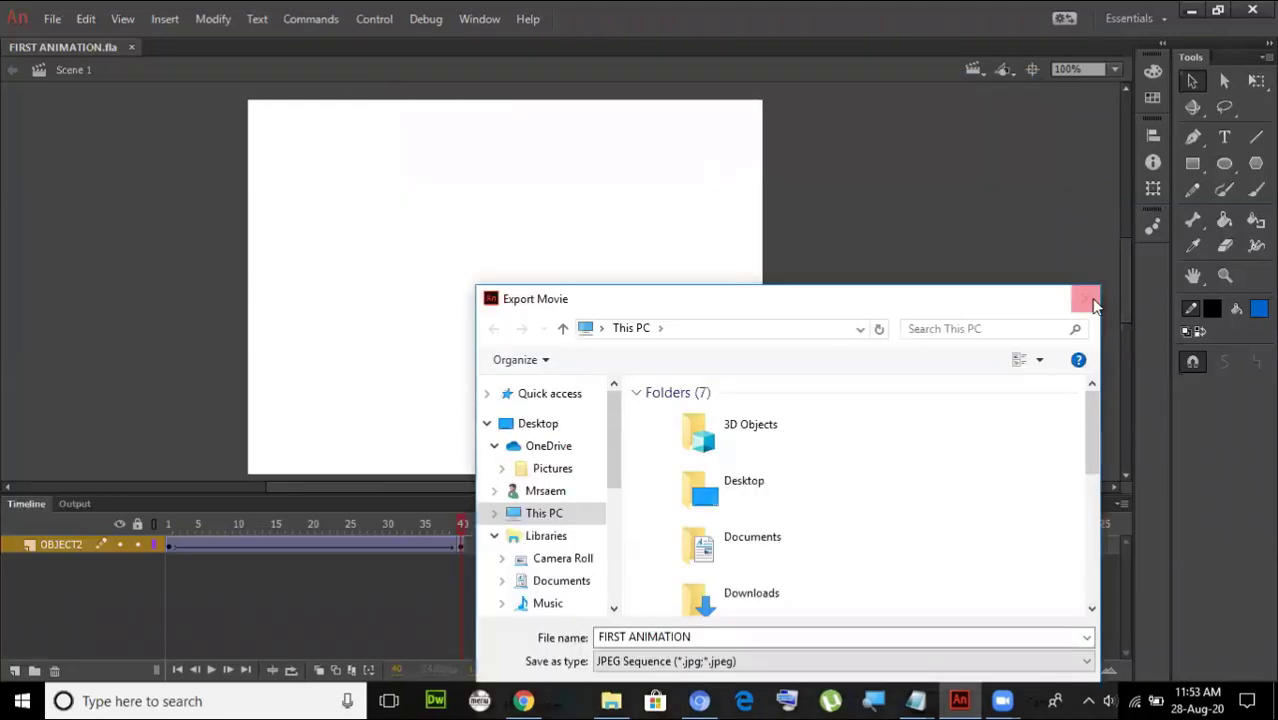
- Close the Export Movie dialog without saving and scroll the stage horizontally
{"action": "left_click", "coordinate": [1087, 300]}
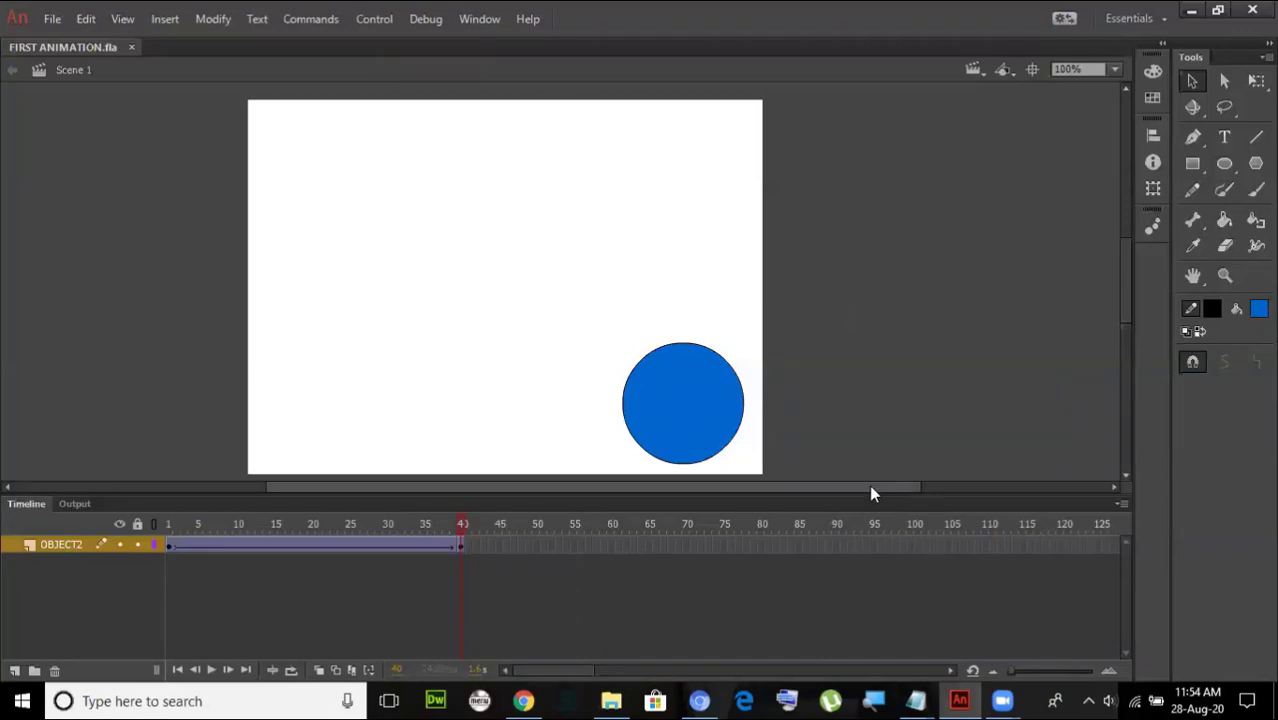
{"action": "left_click_drag", "start_coordinate": [871, 490], "coordinate": [846, 490]}
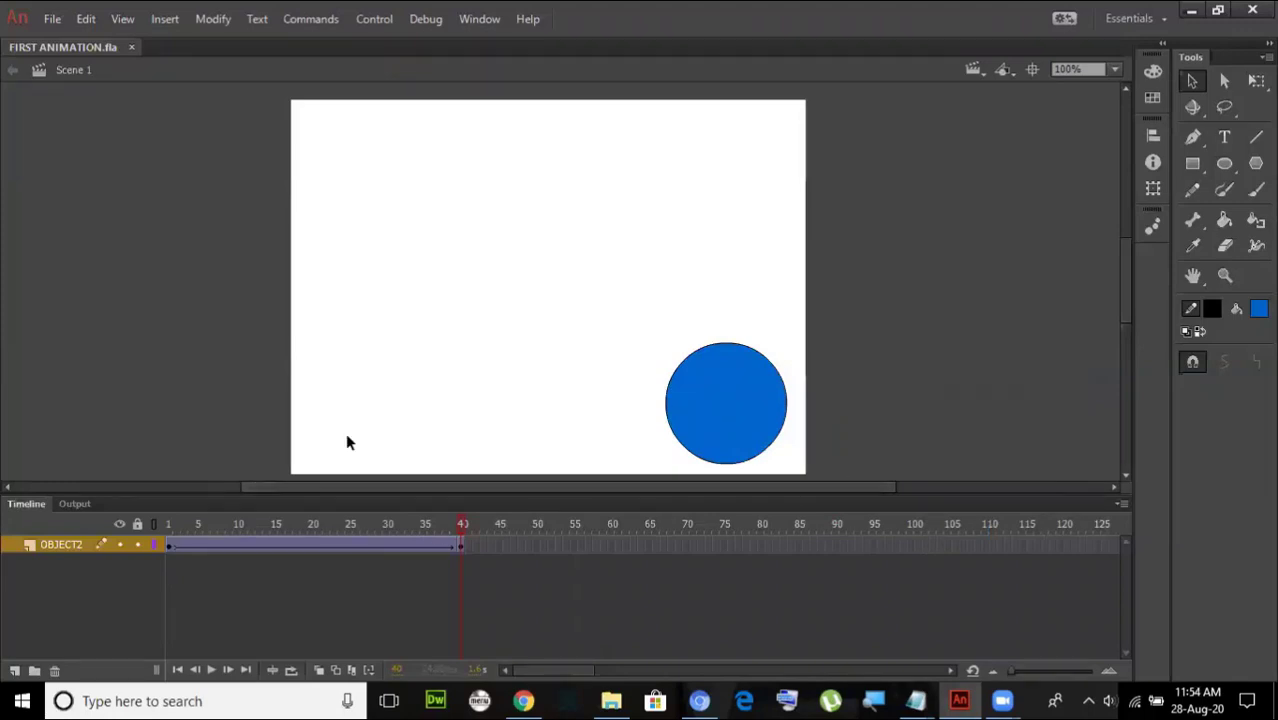
- Create a new layer above OBJECT2 and name it oBJECT3
{"action": "left_click", "coordinate": [14, 672]}
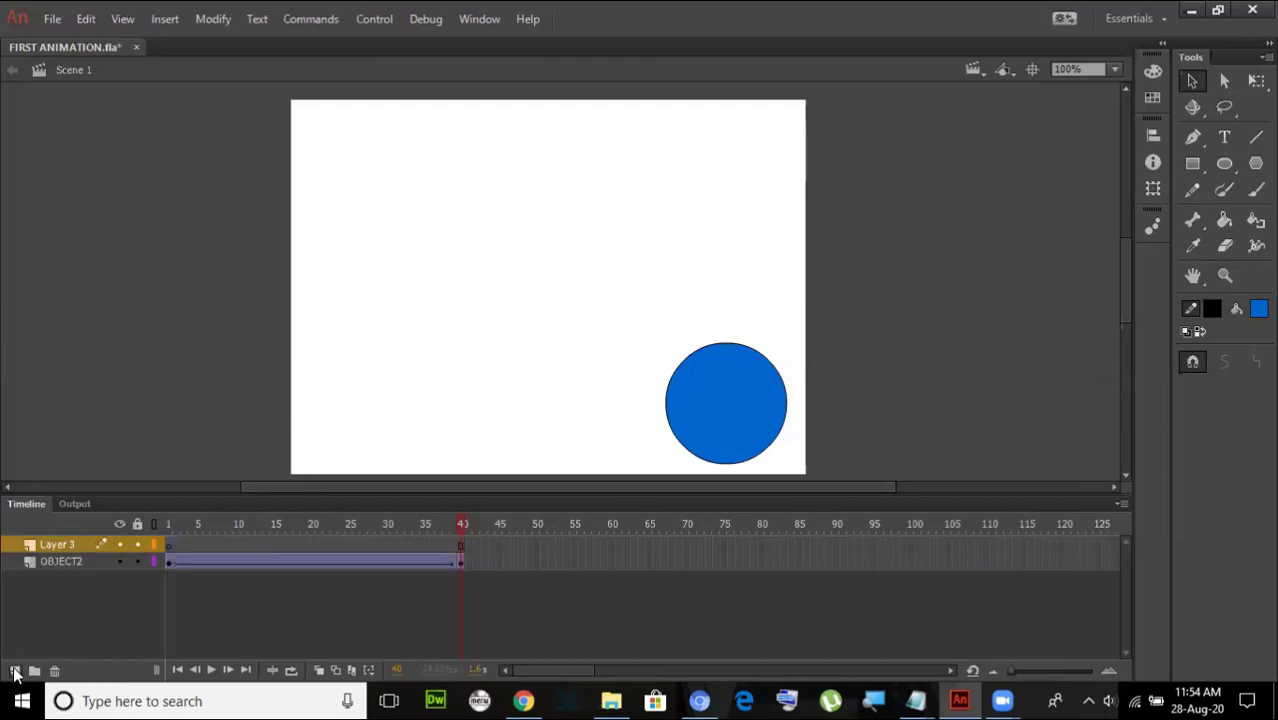
{"action": "double_click", "coordinate": [63, 542]}
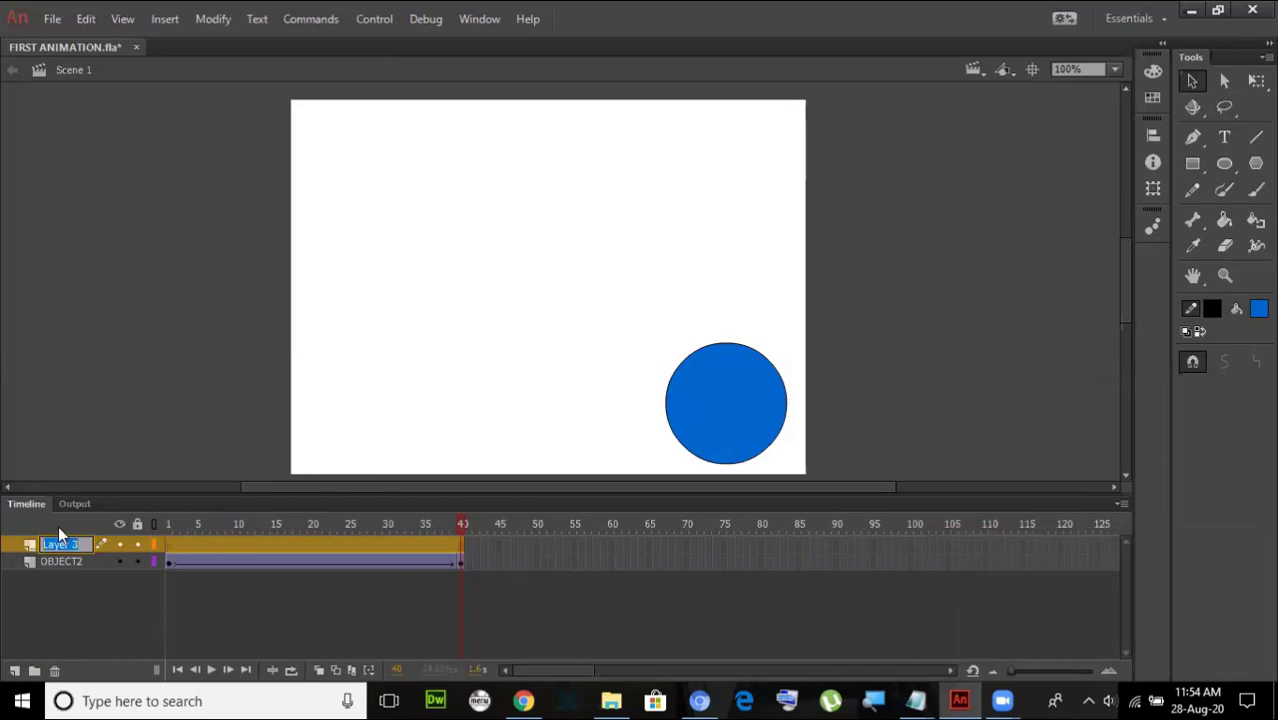
{"action": "type", "text": "oBJECT3"}
{"action": "left_click", "coordinate": [88, 370]}
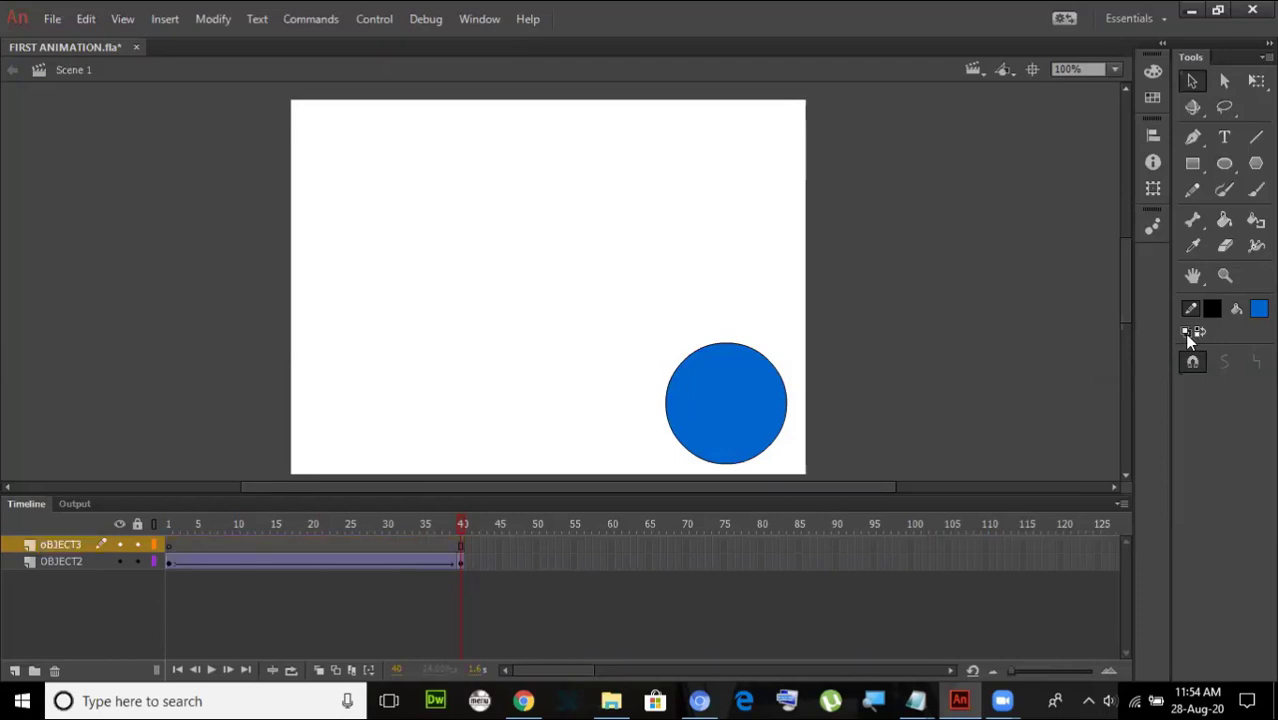
- Draw a rectangle at the stage's top-right on OBJECT3 and change its fill to red
{"action": "left_click", "coordinate": [1195, 166]}
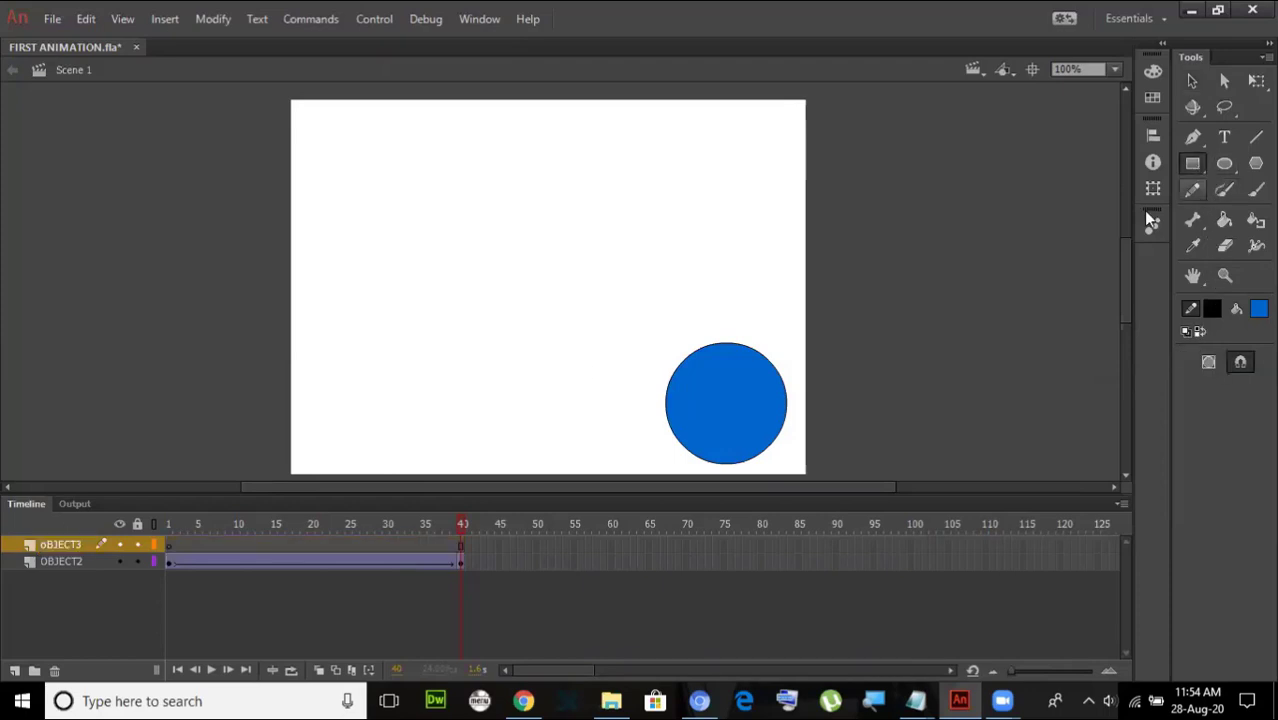
{"action": "mouse_move", "coordinate": [706, 111]}
{"action": "left_mouse_down"}
{"action": "mouse_move", "coordinate": [790, 200]}
{"action": "mouse_move", "coordinate": [810, 197]}
{"action": "mouse_move", "coordinate": [801, 182]}
{"action": "left_mouse_up"}
{"action": "left_click", "coordinate": [1198, 86]}
{"action": "left_click", "coordinate": [783, 155]}
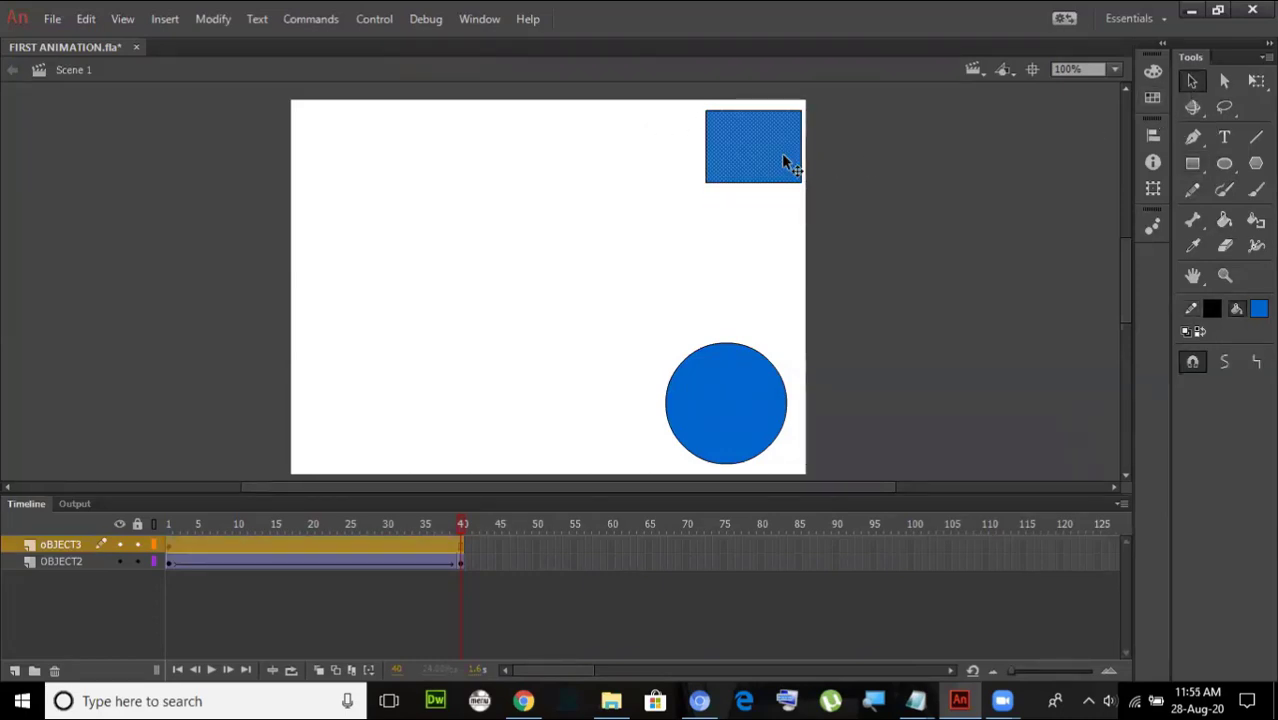
{"action": "left_click", "coordinate": [1259, 309]}
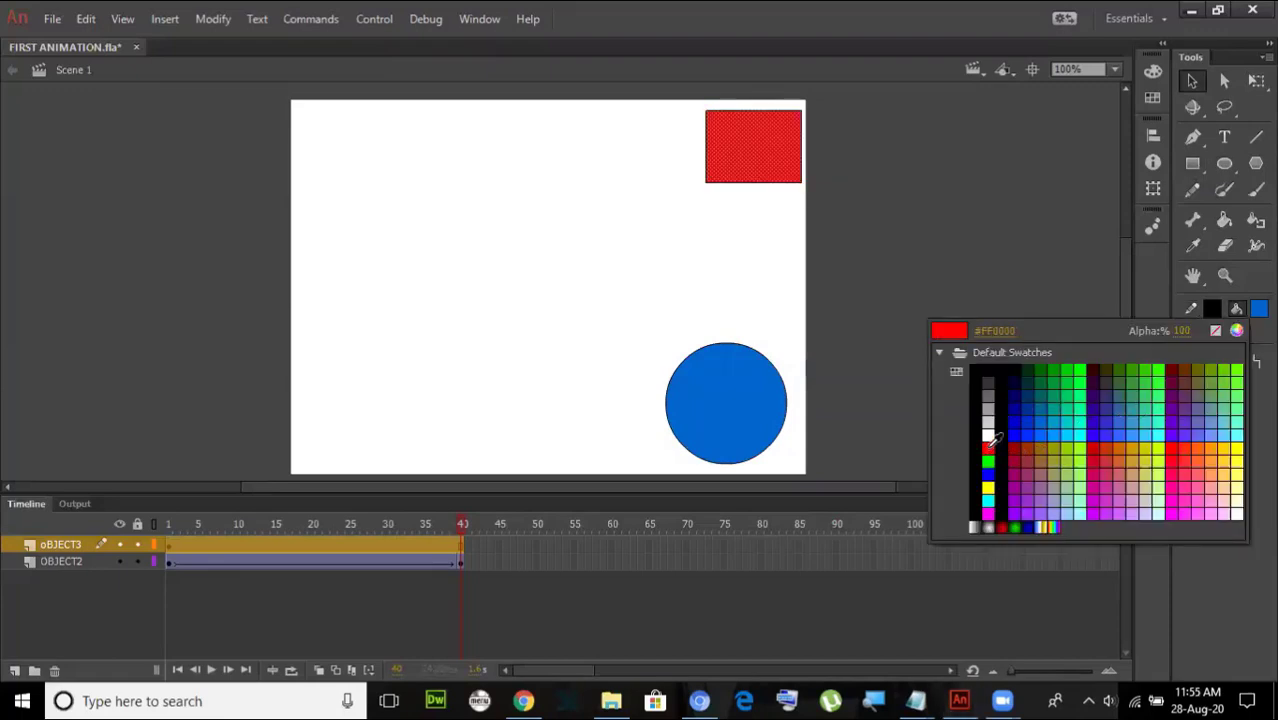
{"action": "left_click", "coordinate": [988, 449]}
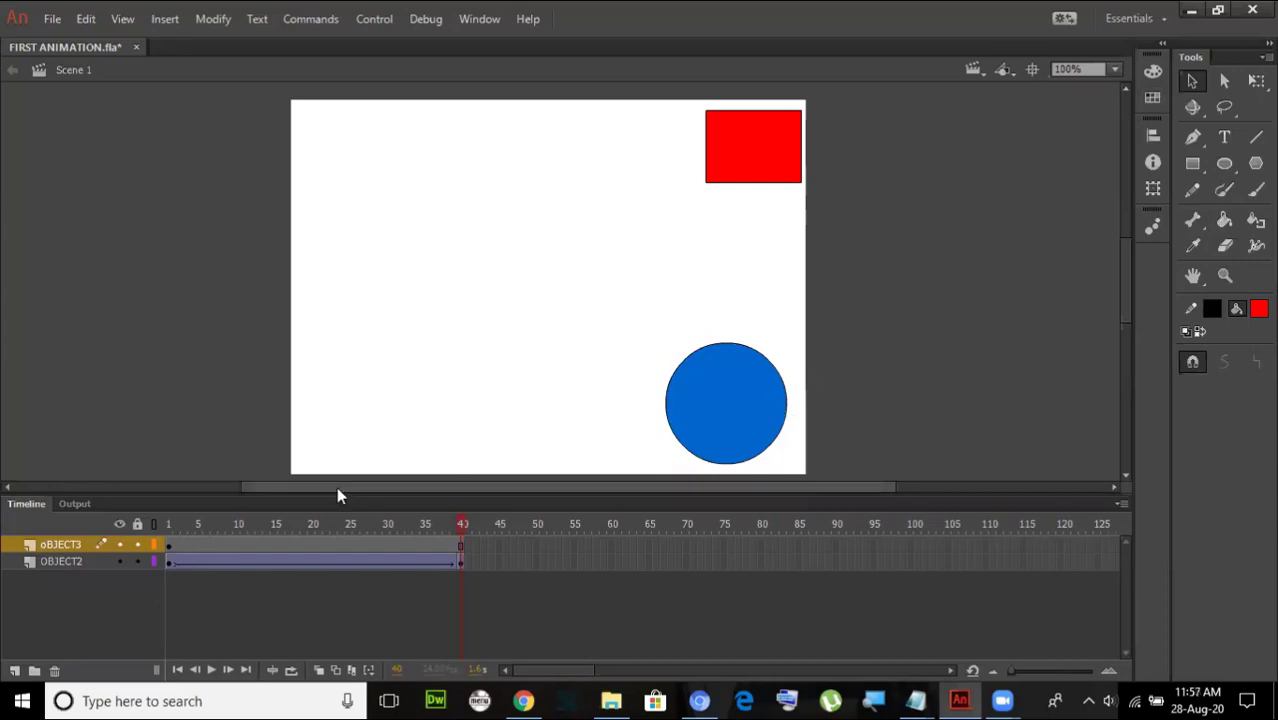
{"action": "scroll", "coordinate": [334, 486], "scroll_direction": "left", "scroll_amount": 1}
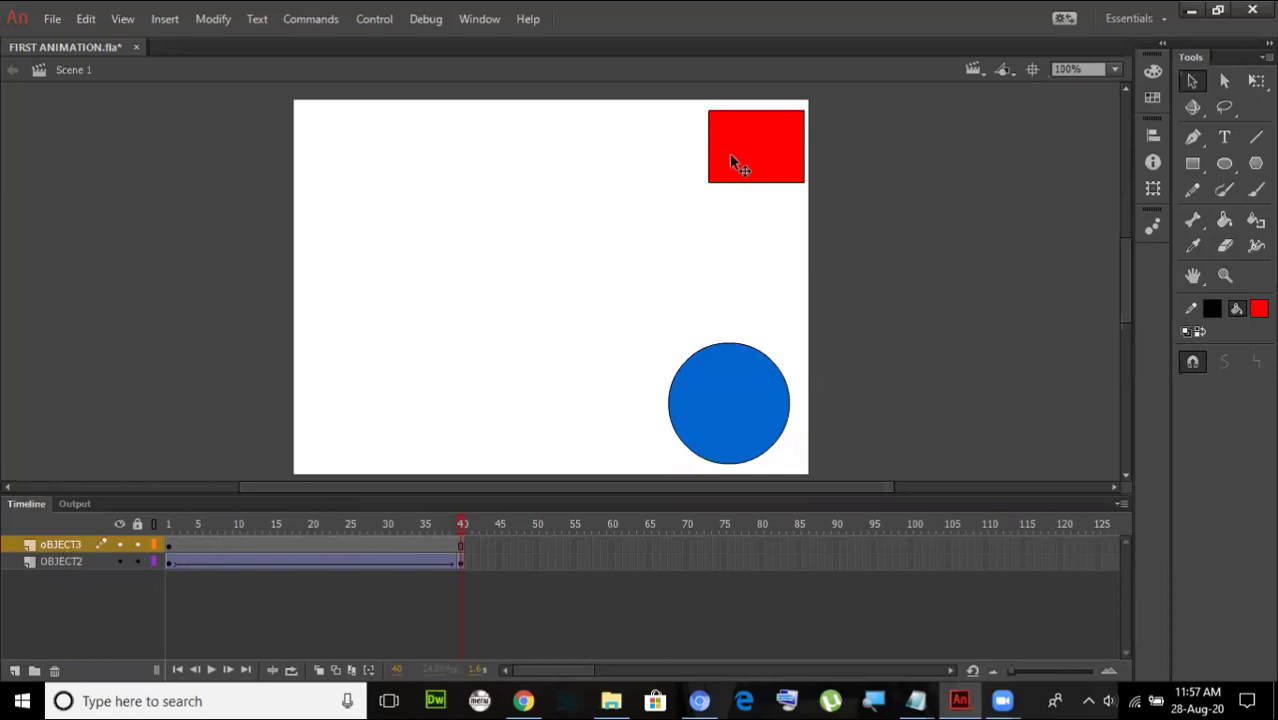
- Insert a keyframe at frame 40 on the OBJECT3 layer
{"action": "left_click", "coordinate": [459, 546]}
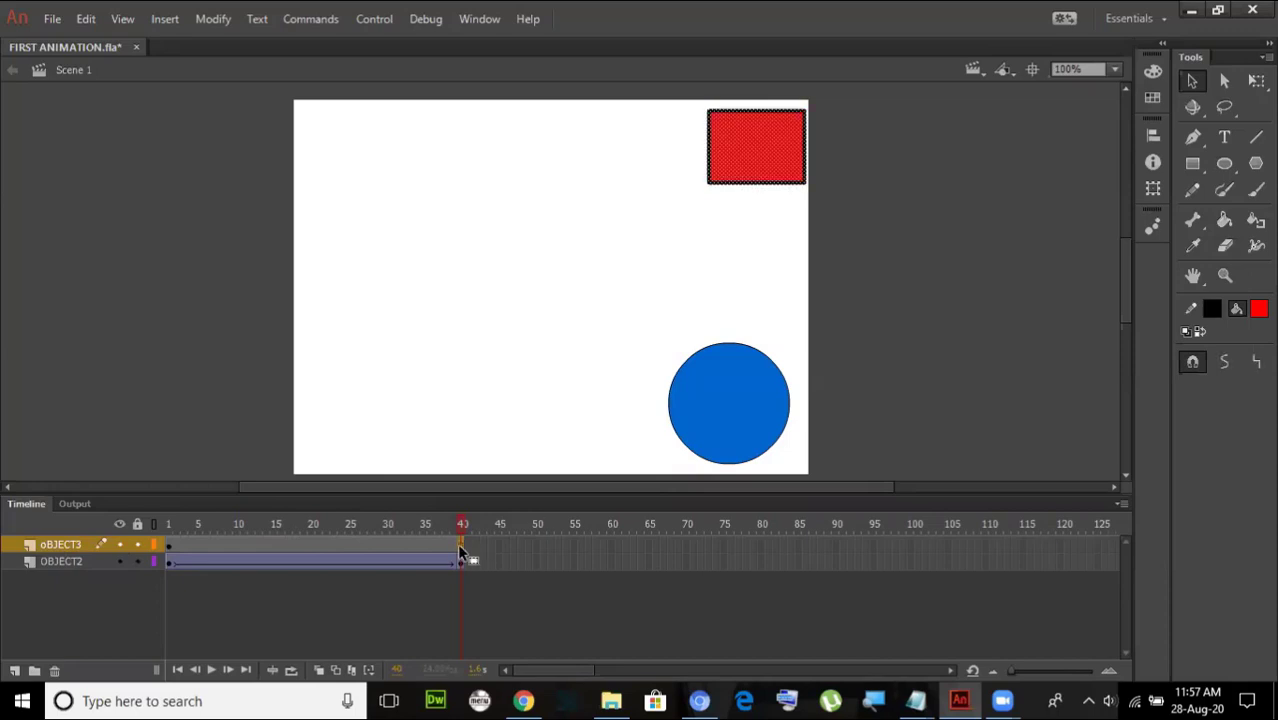
{"action": "right_click", "coordinate": [459, 545]}
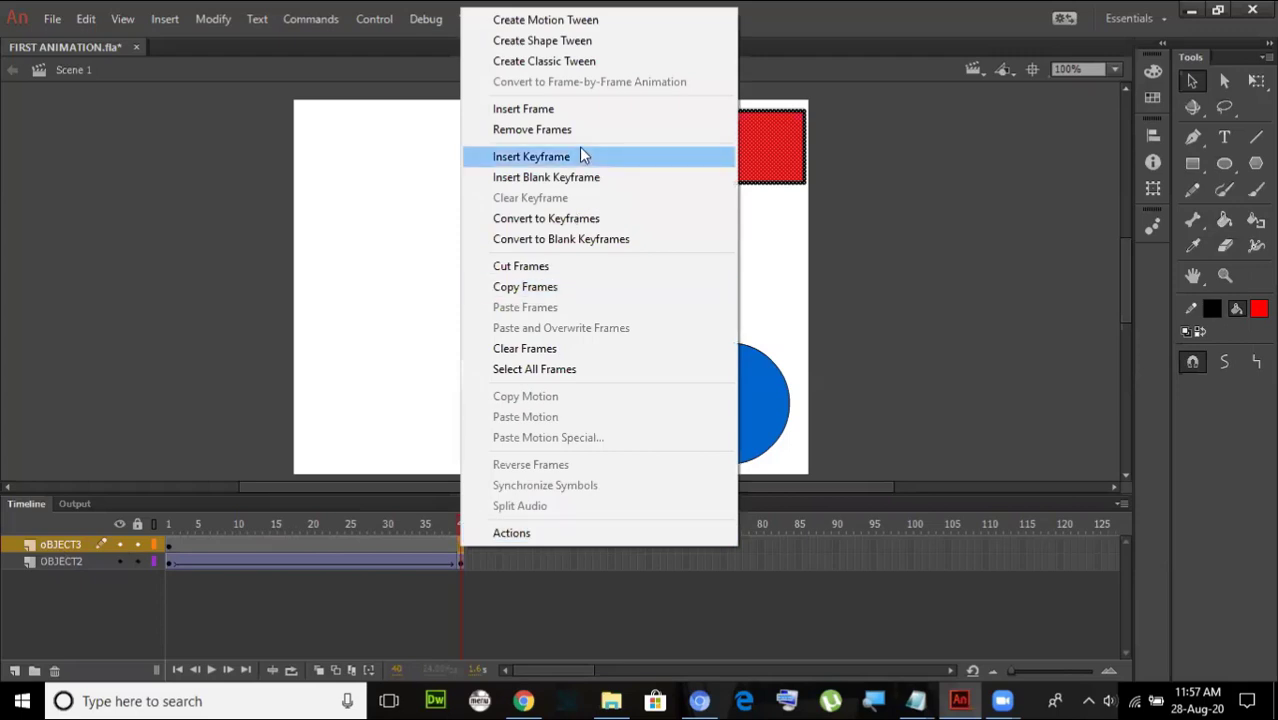
{"action": "left_click", "coordinate": [580, 156]}
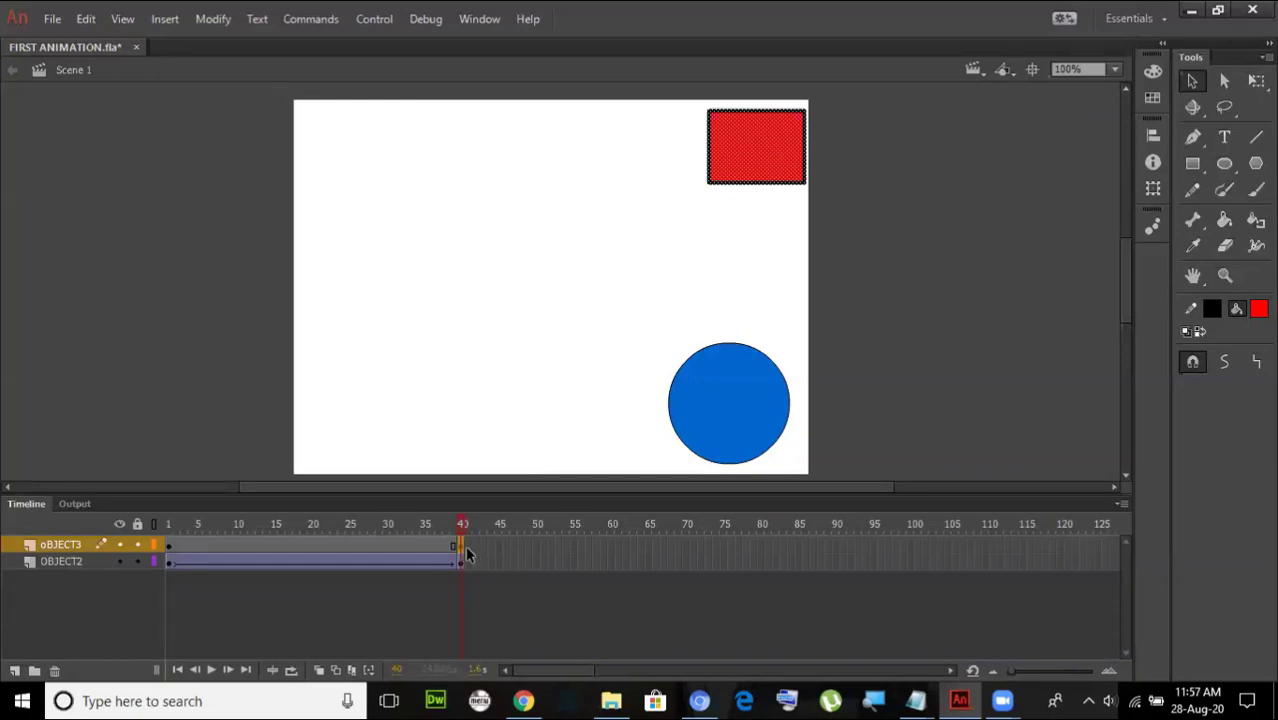
- Create a classic tween across OBJECT3's frames 1–40
{"action": "right_click", "coordinate": [723, 545]}
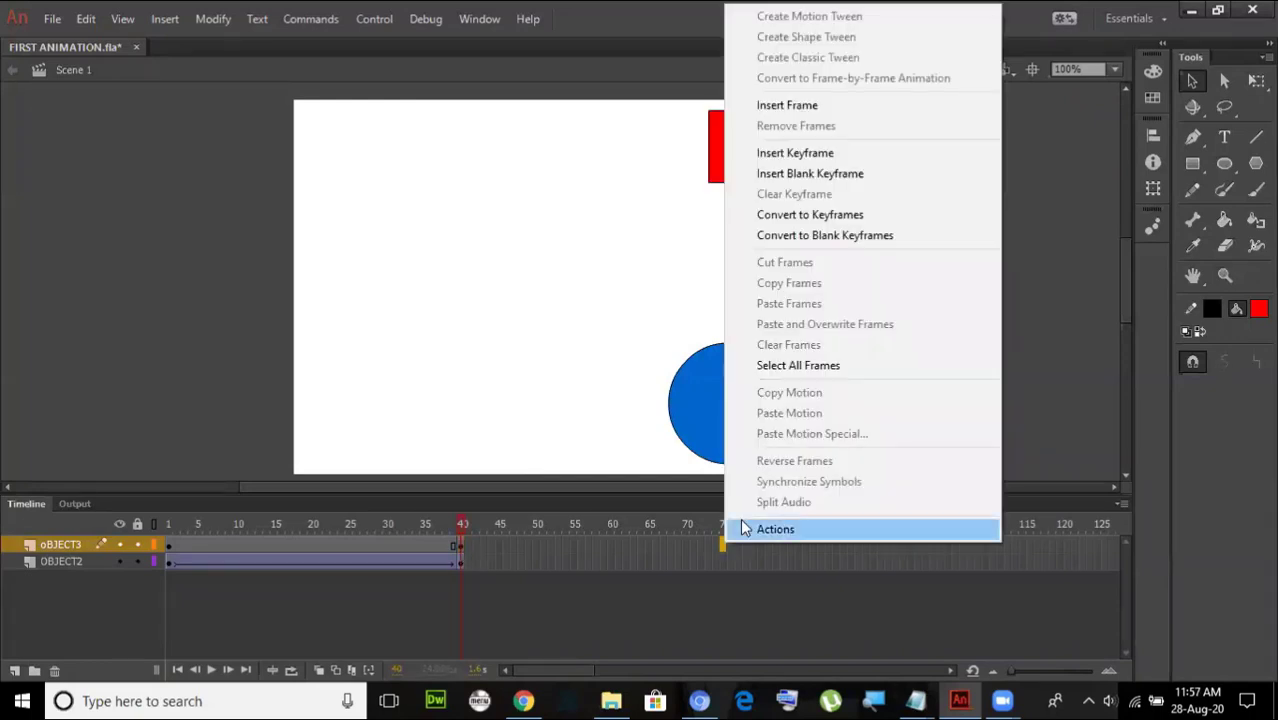
{"action": "left_click", "coordinate": [1018, 545]}
{"action": "right_click", "coordinate": [1018, 545]}
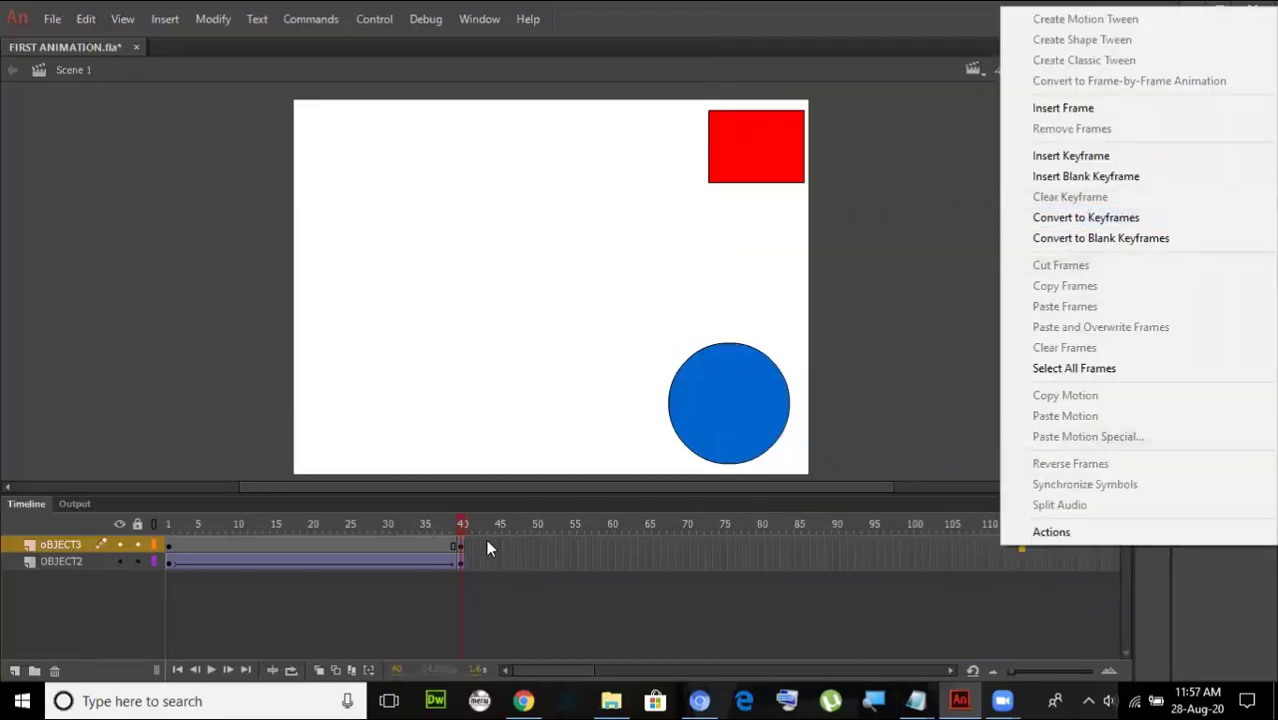
{"action": "left_click", "coordinate": [458, 545]}
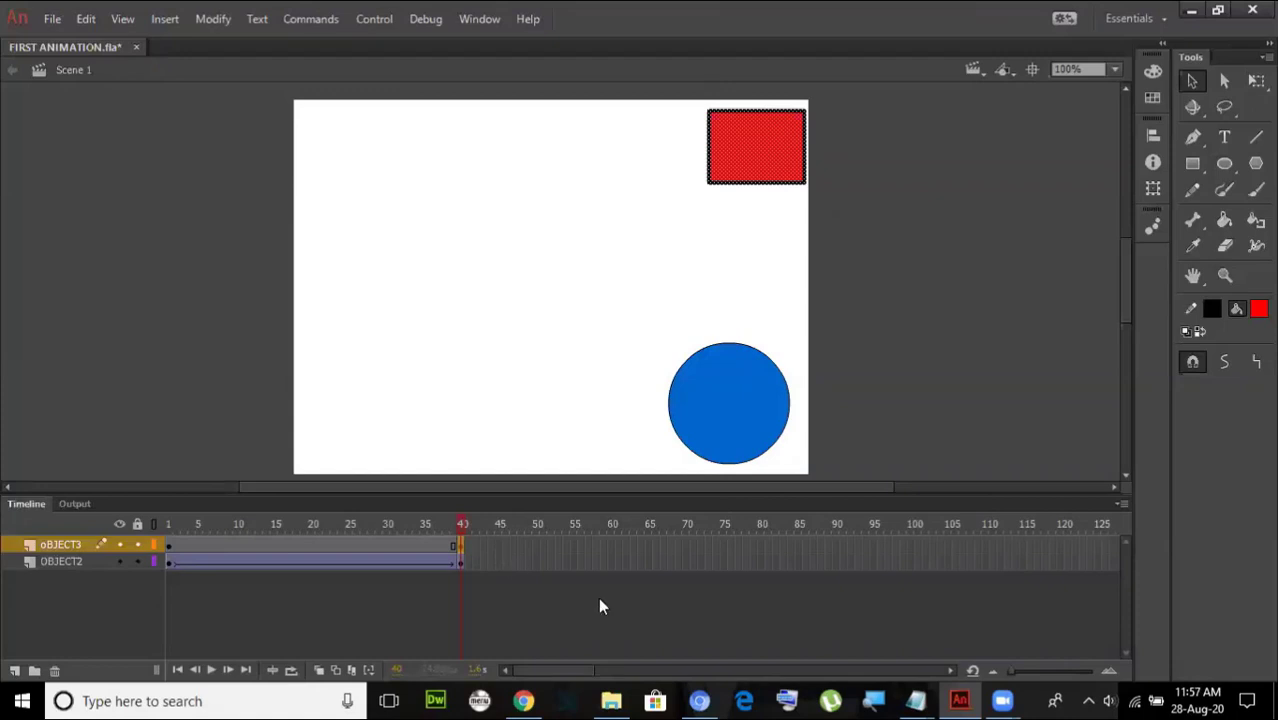
{"action": "right_click", "coordinate": [458, 545]}
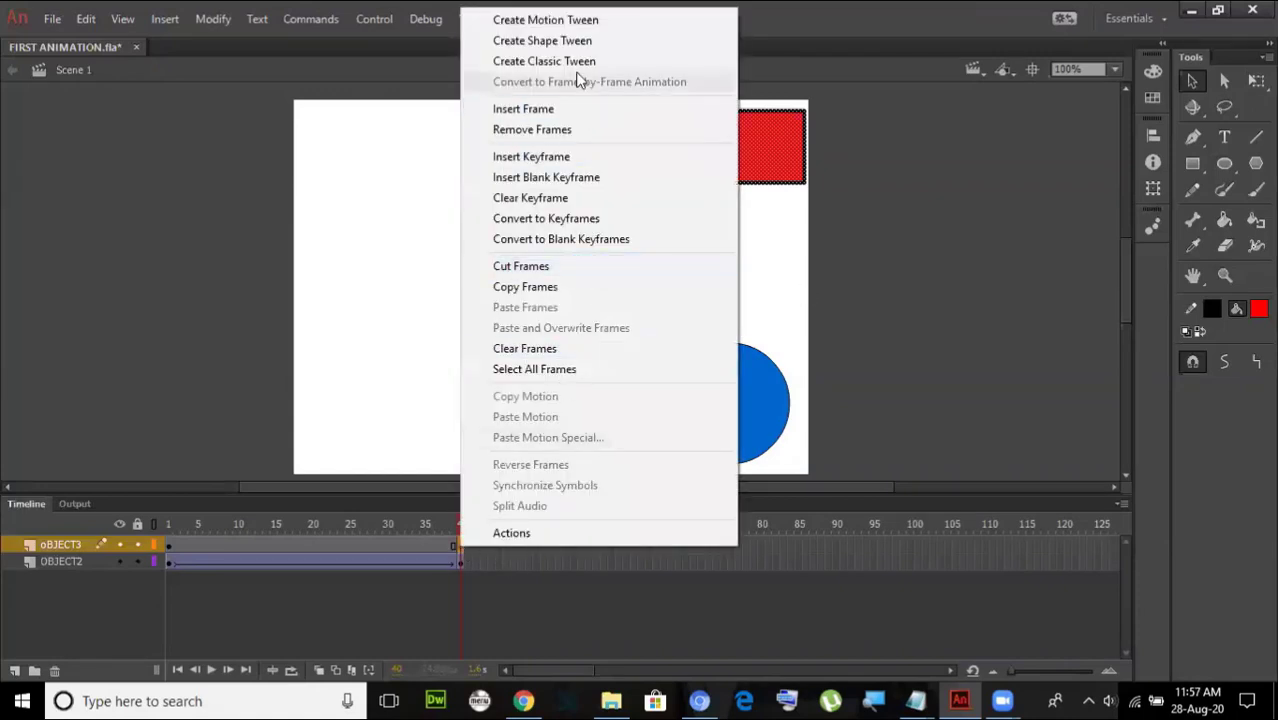
{"action": "left_click", "coordinate": [560, 61]}
{"action": "right_click", "coordinate": [455, 548]}
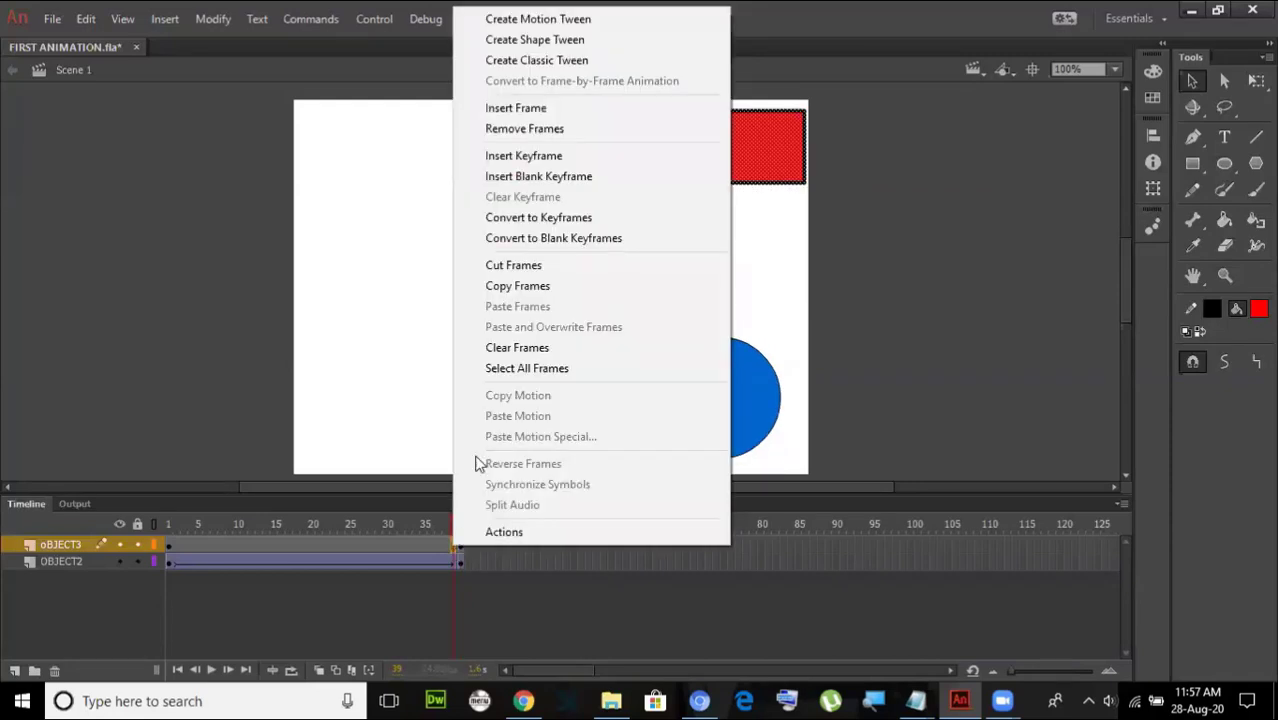
{"action": "left_click", "coordinate": [541, 61]}
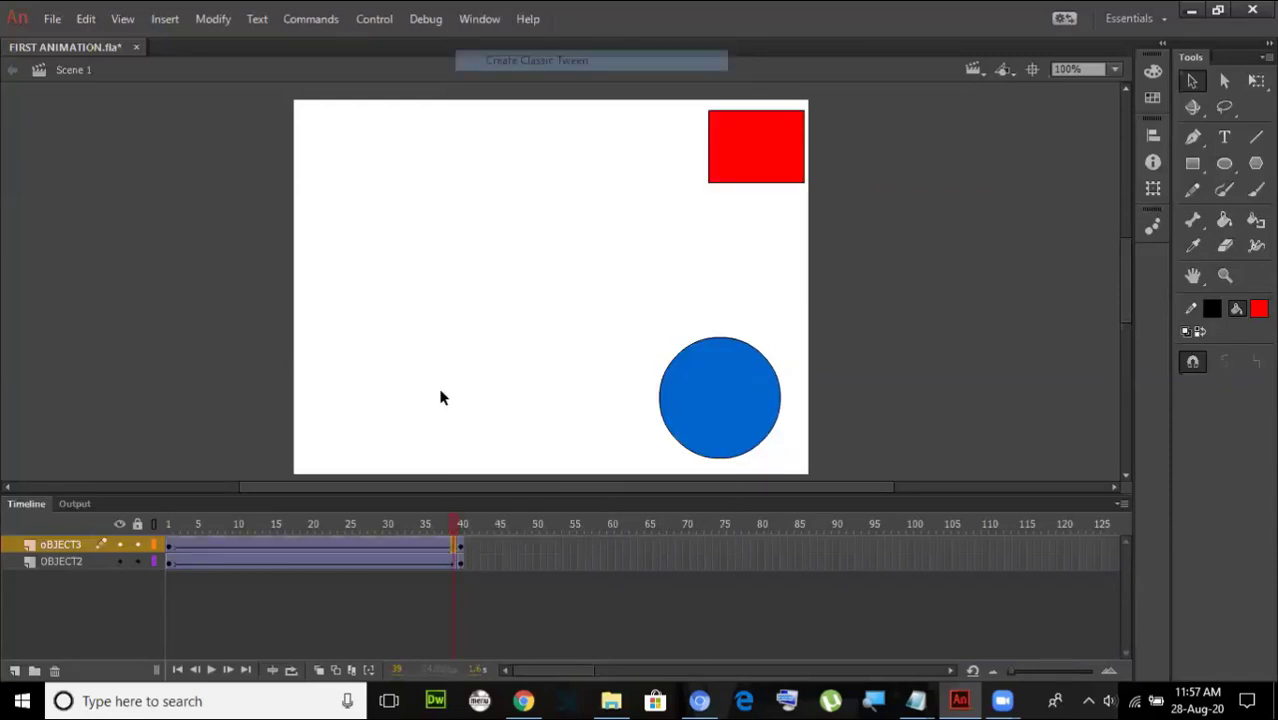
{"action": "left_click", "coordinate": [460, 545]}
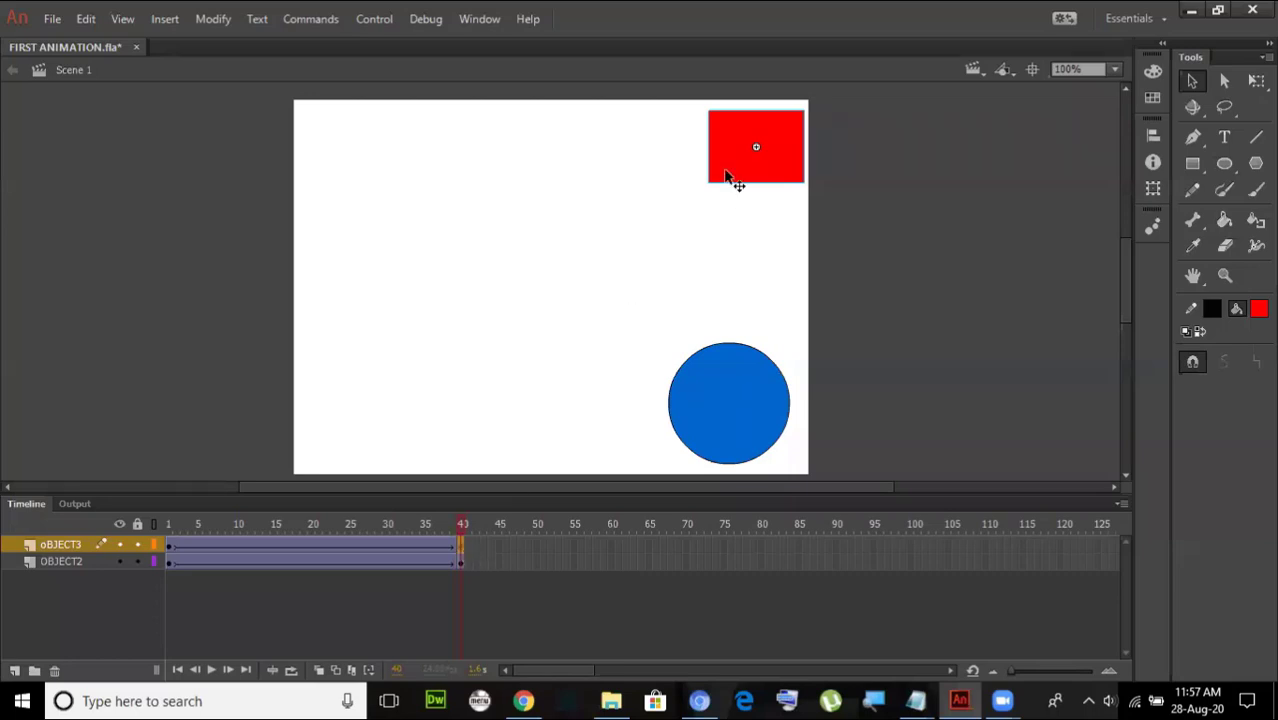
- At frame 40, drag the red rectangle to the stage's lower left and test the movie
{"action": "left_click_drag", "start_coordinate": [729, 165], "coordinate": [334, 443]}
{"action": "left_click", "coordinate": [226, 395]}
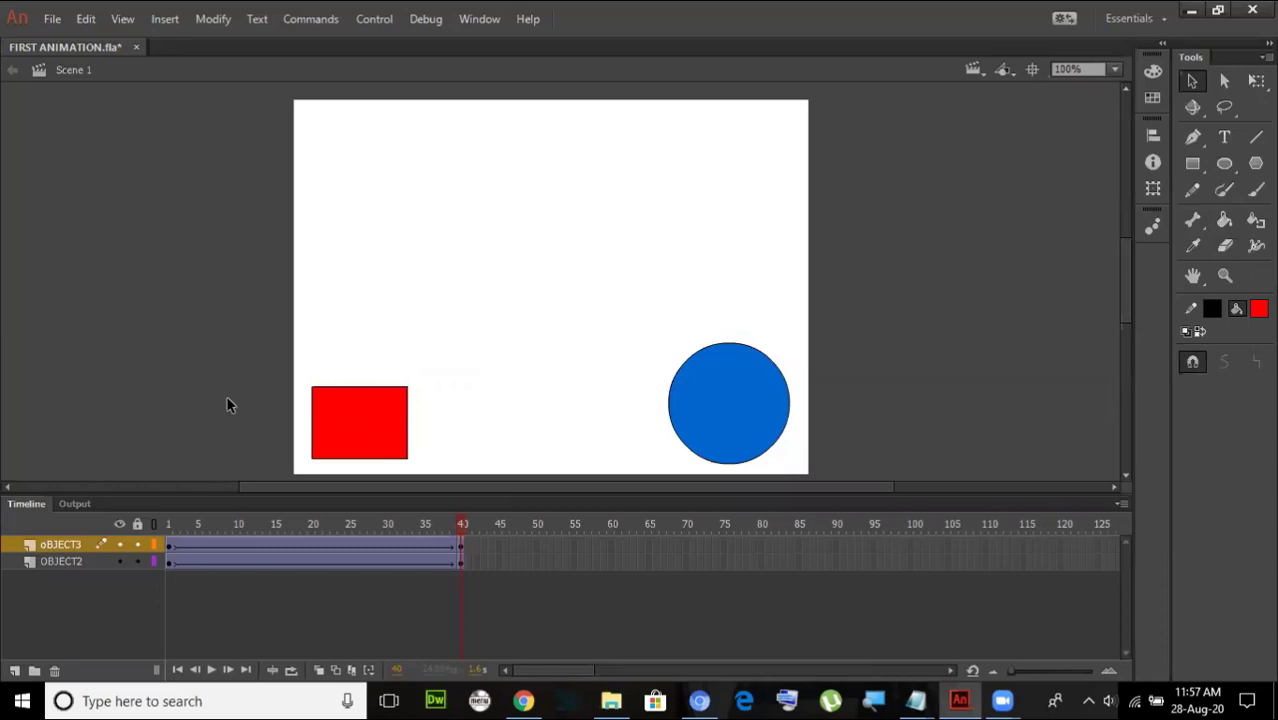
{"action": "key", "text": "ctrl+Return"}
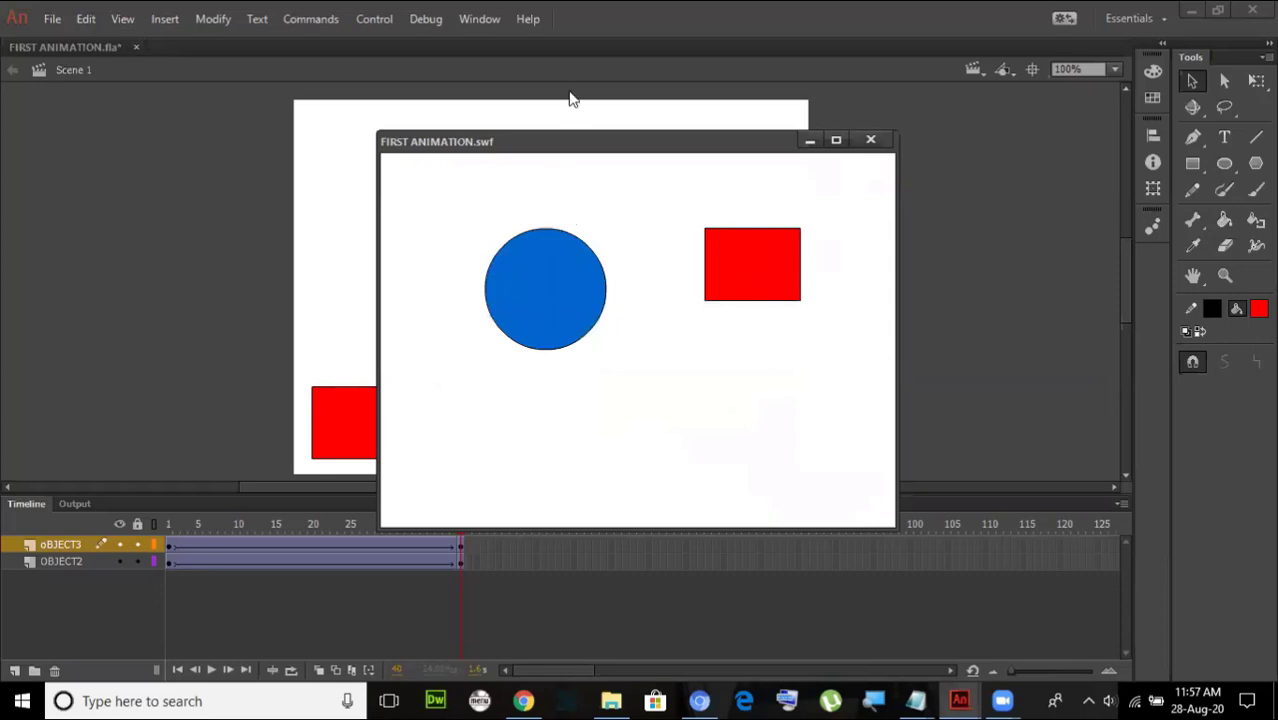
{"action": "left_click", "coordinate": [958, 700]}
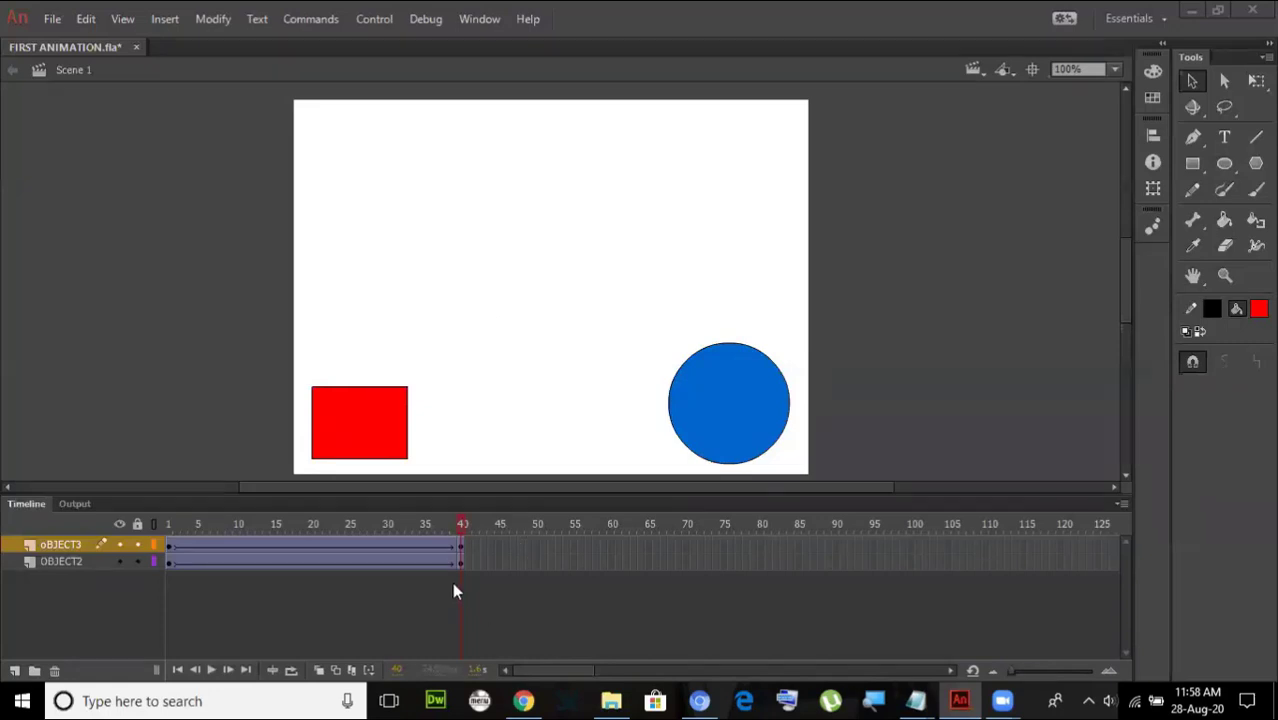
{"action": "left_click", "coordinate": [461, 546]}
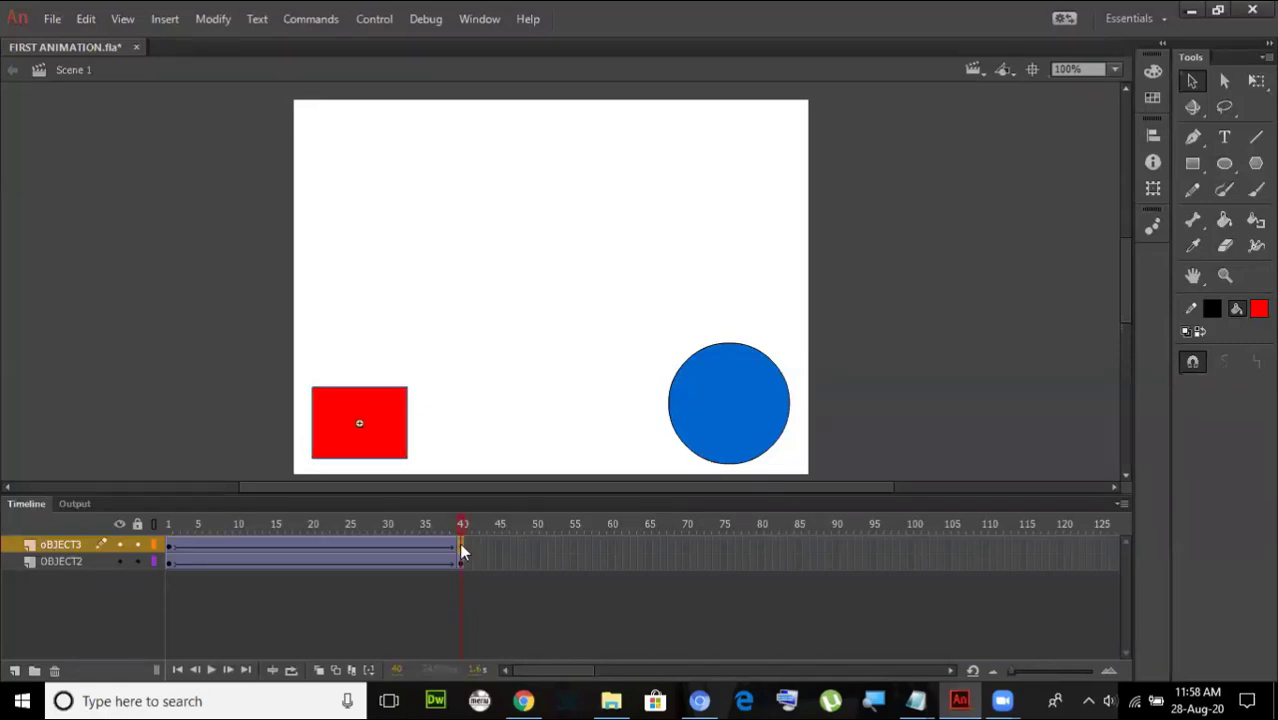
{"action": "right_click", "coordinate": [459, 542]}
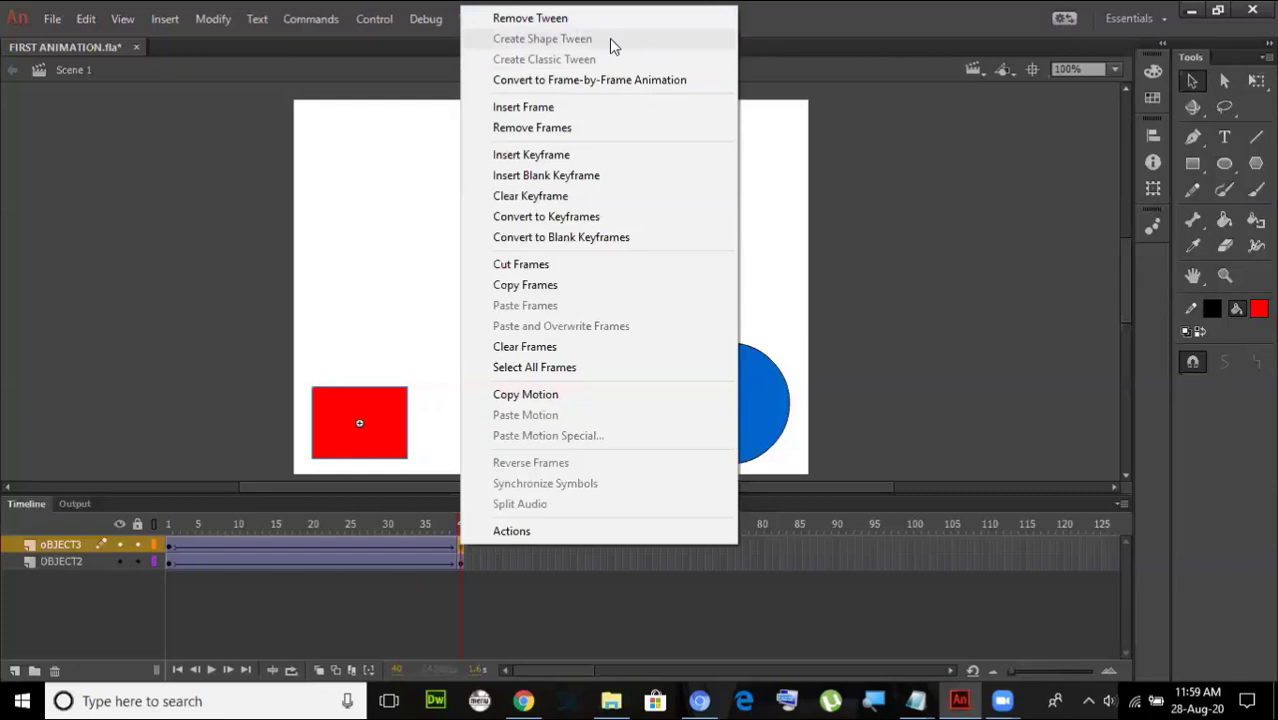
{"action": "left_click", "coordinate": [393, 253]}
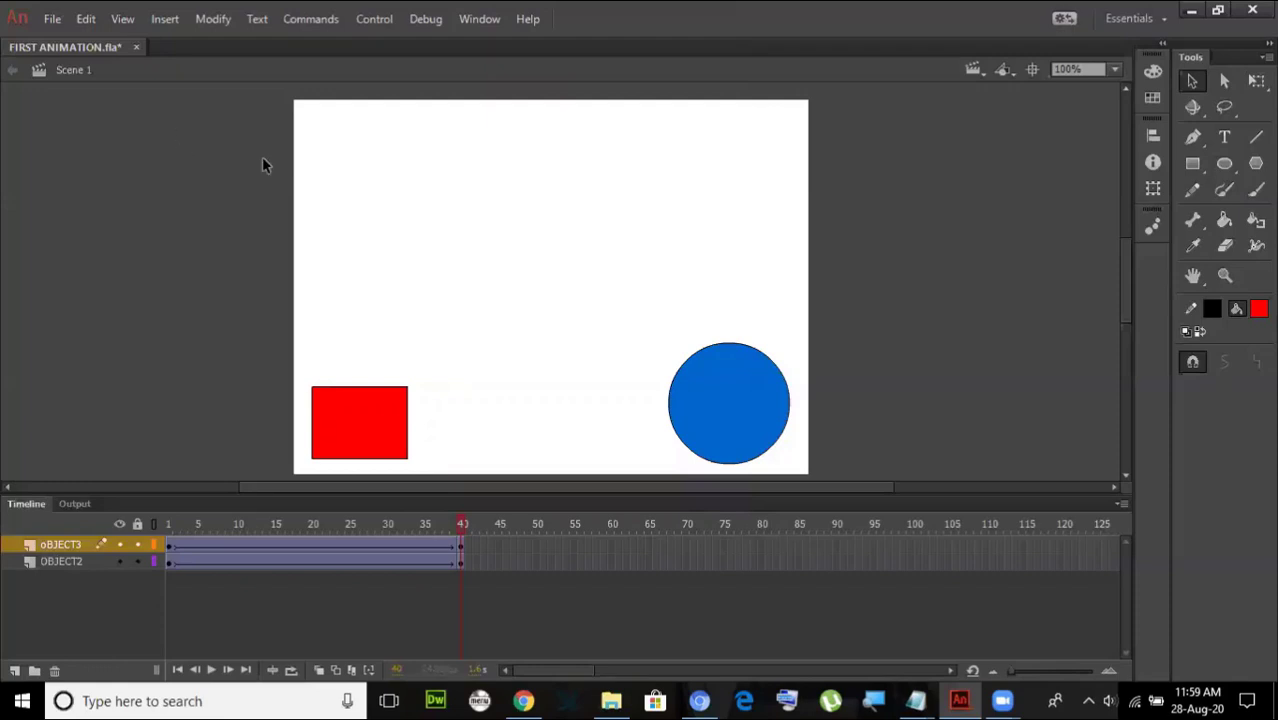
- Create a new ActionScript 3.0 document, Untitled-5, via File > New
{"action": "left_click", "coordinate": [50, 18]}
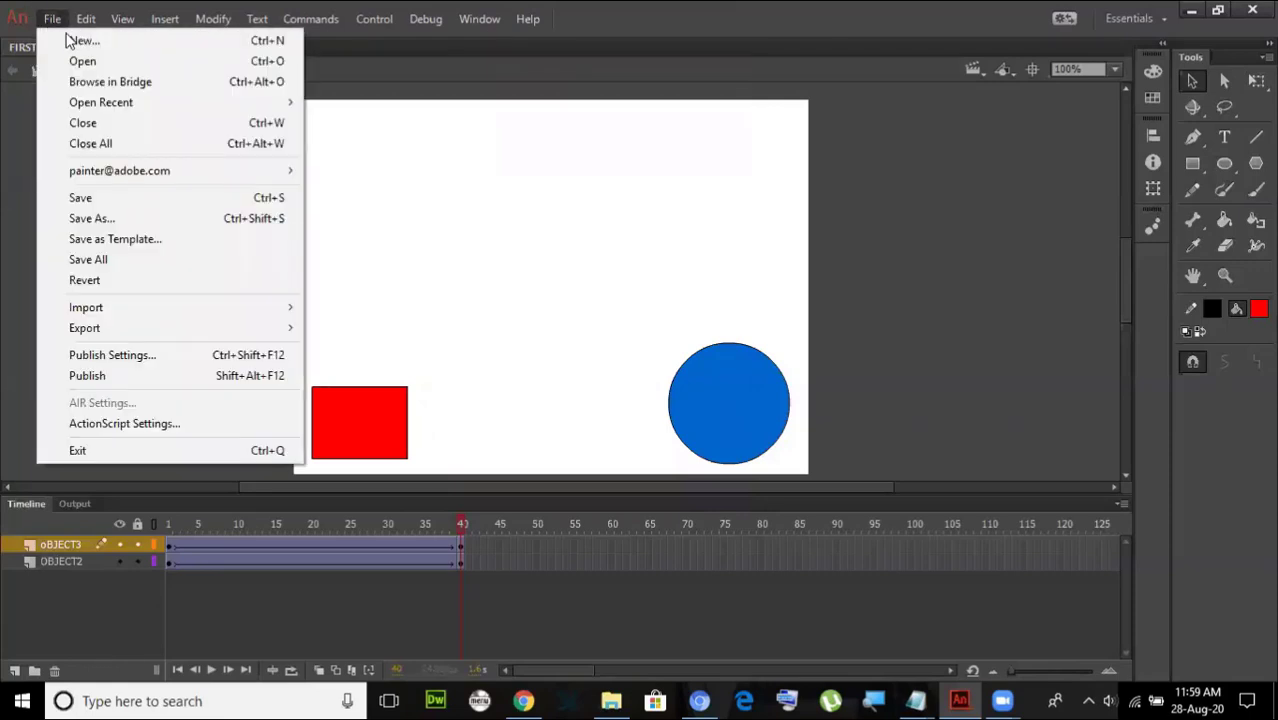
{"action": "left_click", "coordinate": [72, 42]}
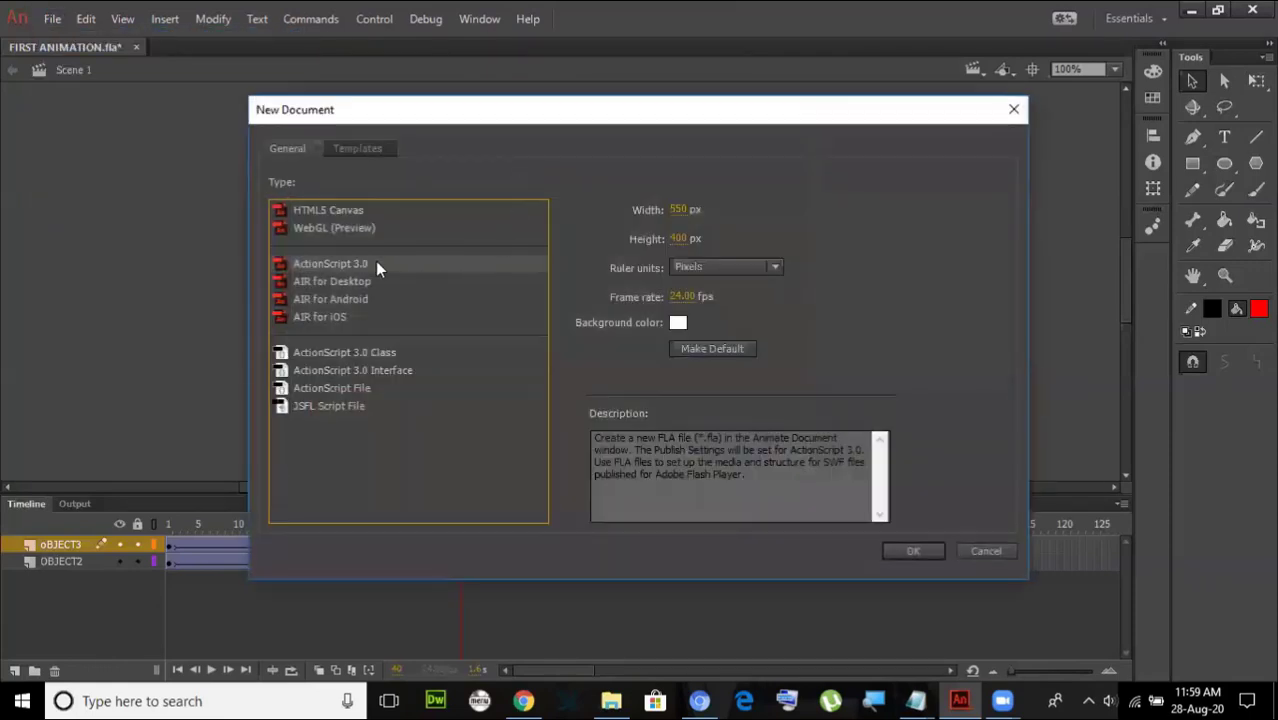
{"action": "left_click", "coordinate": [906, 553]}
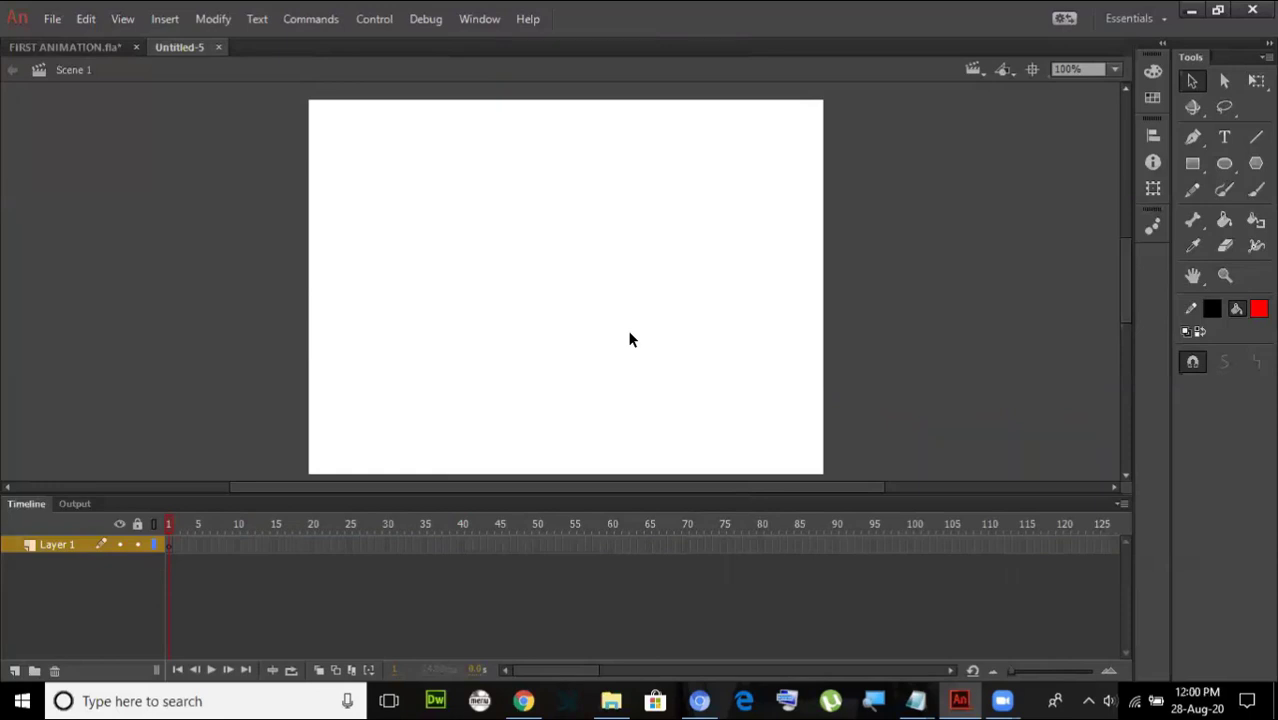
- Try drawing several red circles and a rectangle on the stage, undoing each attempt
{"action": "left_click", "coordinate": [1225, 166]}
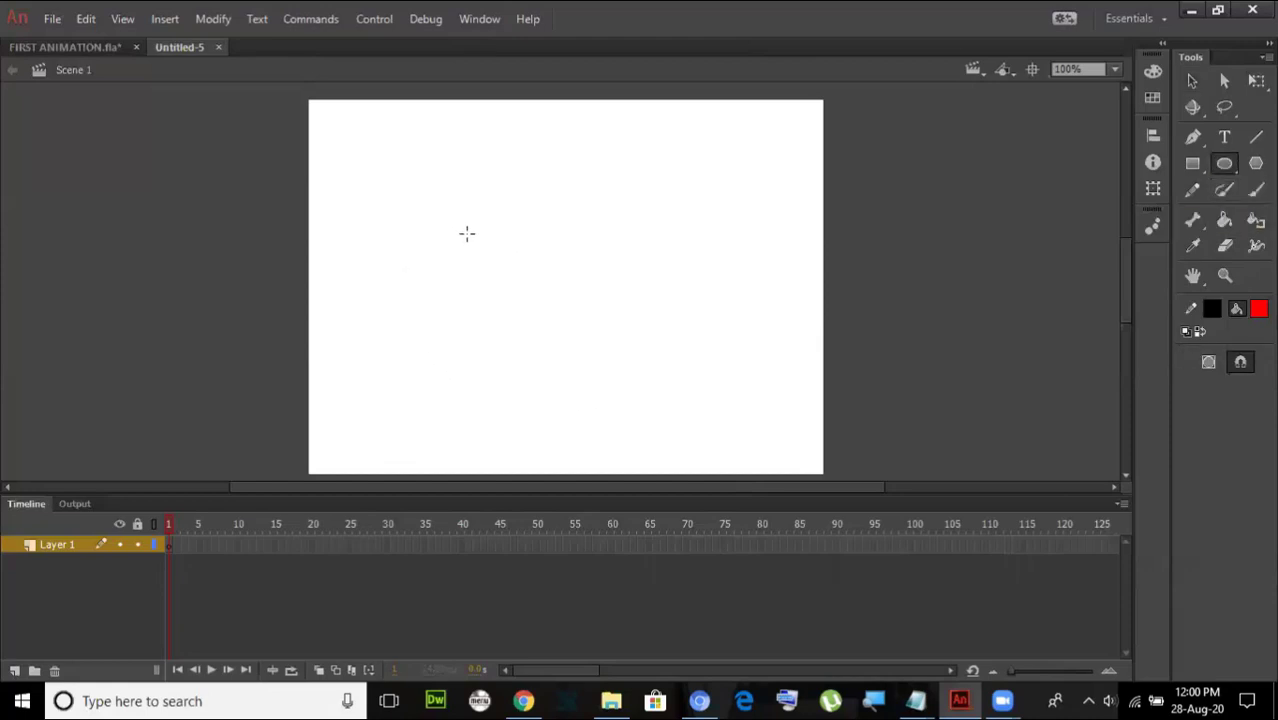
{"action": "mouse_move", "coordinate": [467, 233]}
{"action": "left_mouse_down"}
{"action": "mouse_move", "coordinate": [575, 316]}
{"action": "mouse_move", "coordinate": [583, 350]}
{"action": "left_mouse_up"}
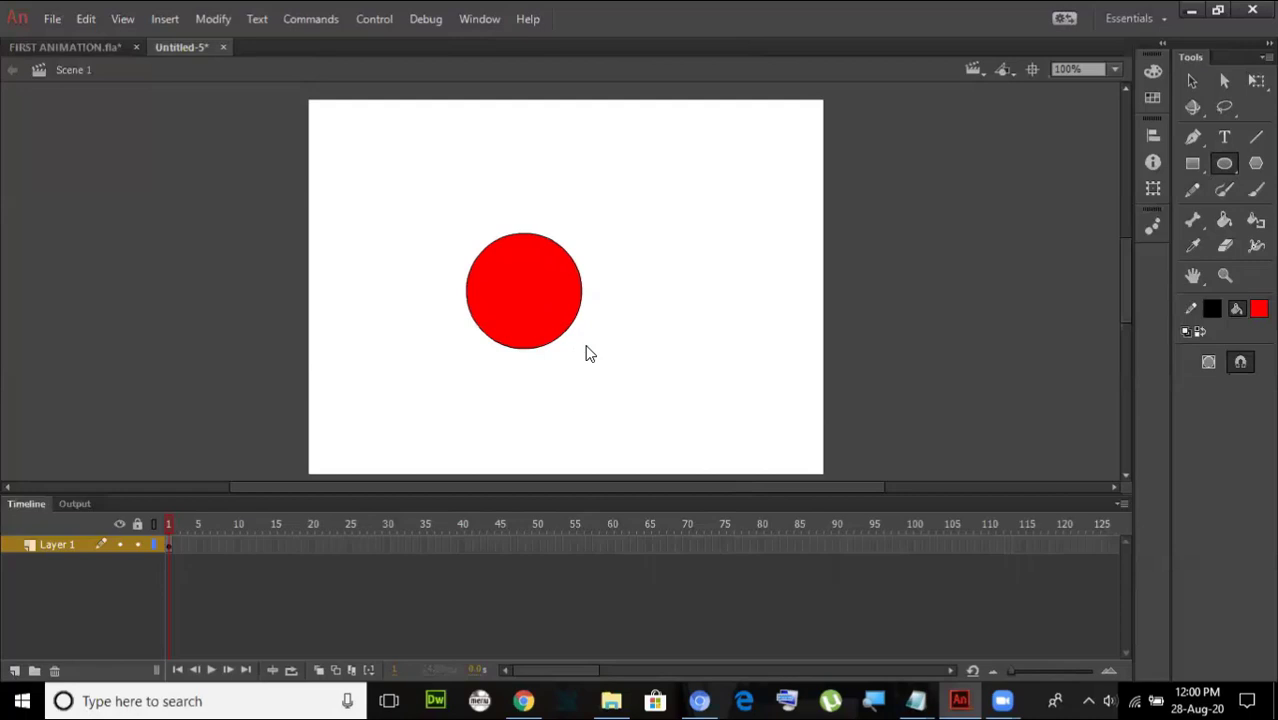
{"action": "key", "text": "ctrl+z"}
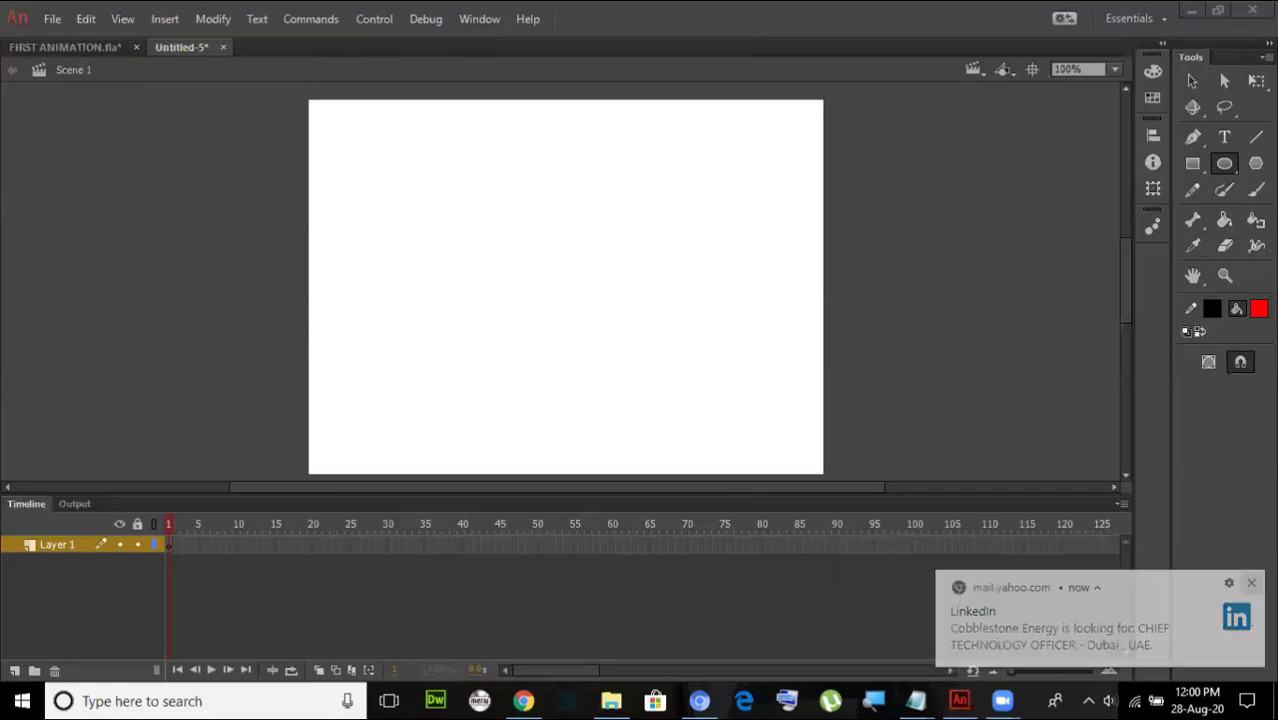
{"action": "left_click_drag", "start_coordinate": [471, 224], "coordinate": [654, 407]}
{"action": "key", "text": "ctrl+z"}
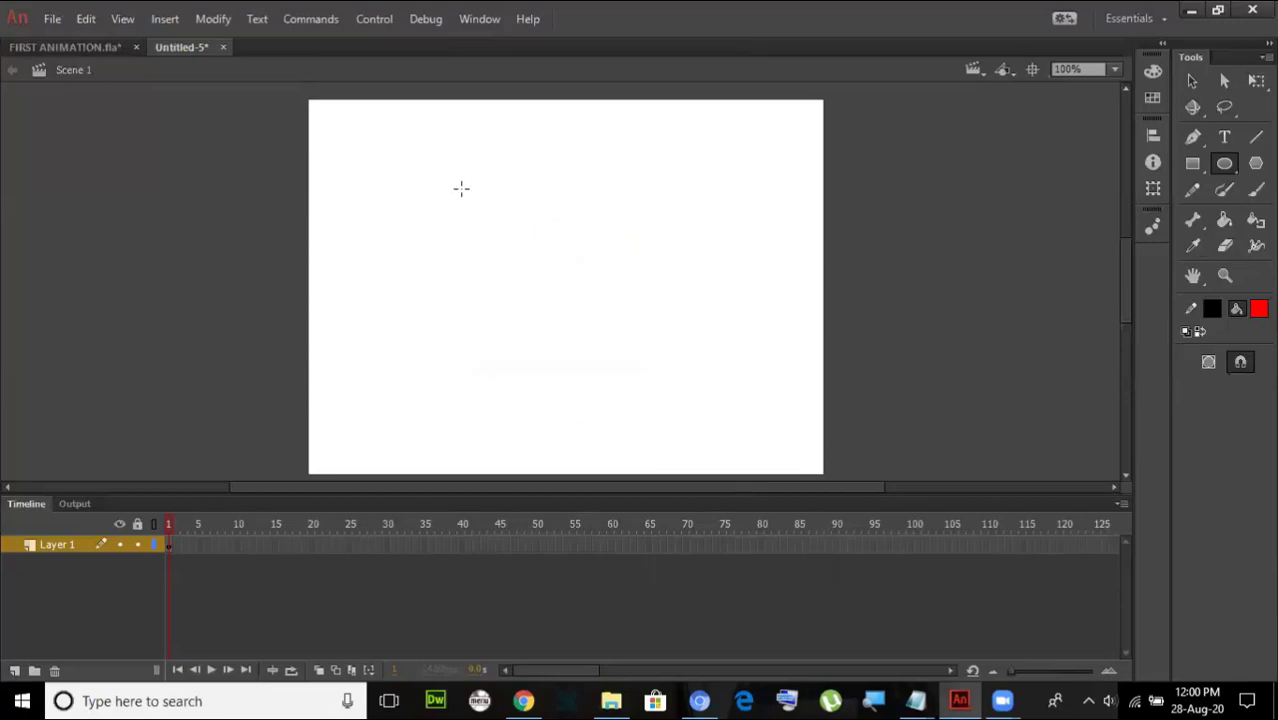
{"action": "left_click_drag", "start_coordinate": [461, 188], "coordinate": [600, 353]}
{"action": "key", "text": "ctrl+z"}
{"action": "left_click", "coordinate": [1190, 163]}
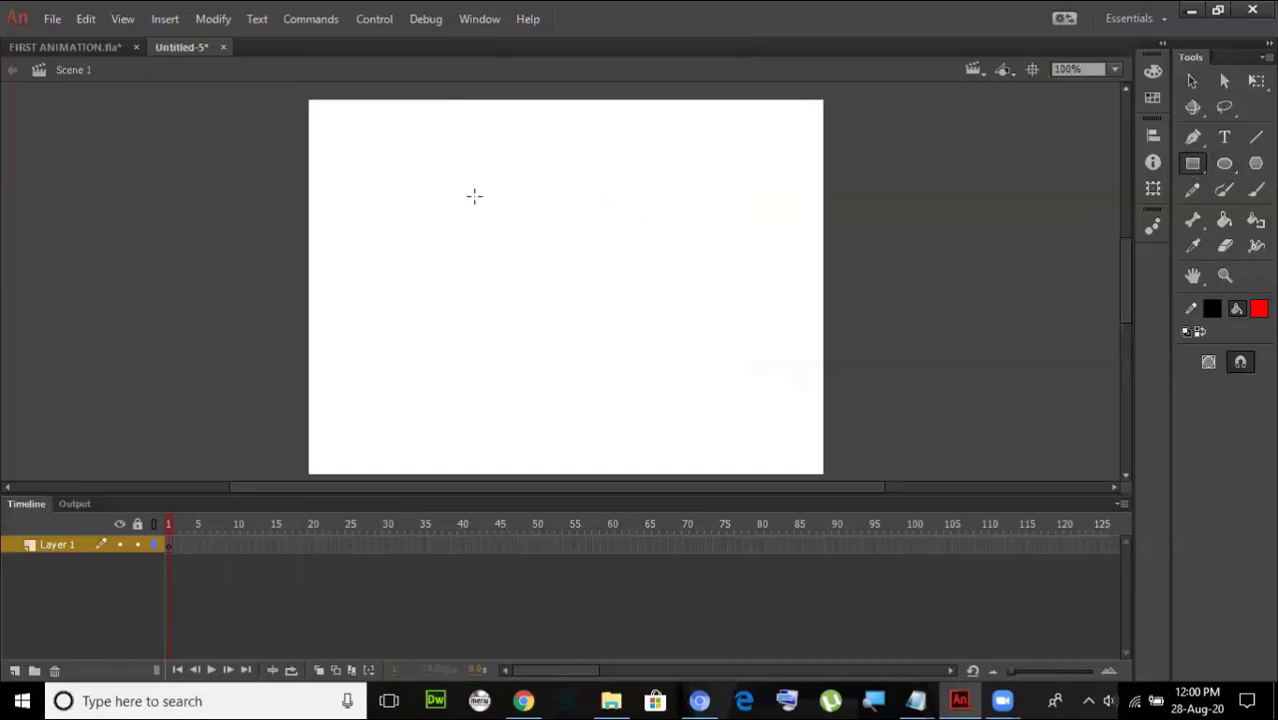
{"action": "left_click_drag", "start_coordinate": [465, 183], "coordinate": [648, 366]}
{"action": "key", "text": "ctrl+z"}
{"action": "left_click", "coordinate": [1224, 165]}
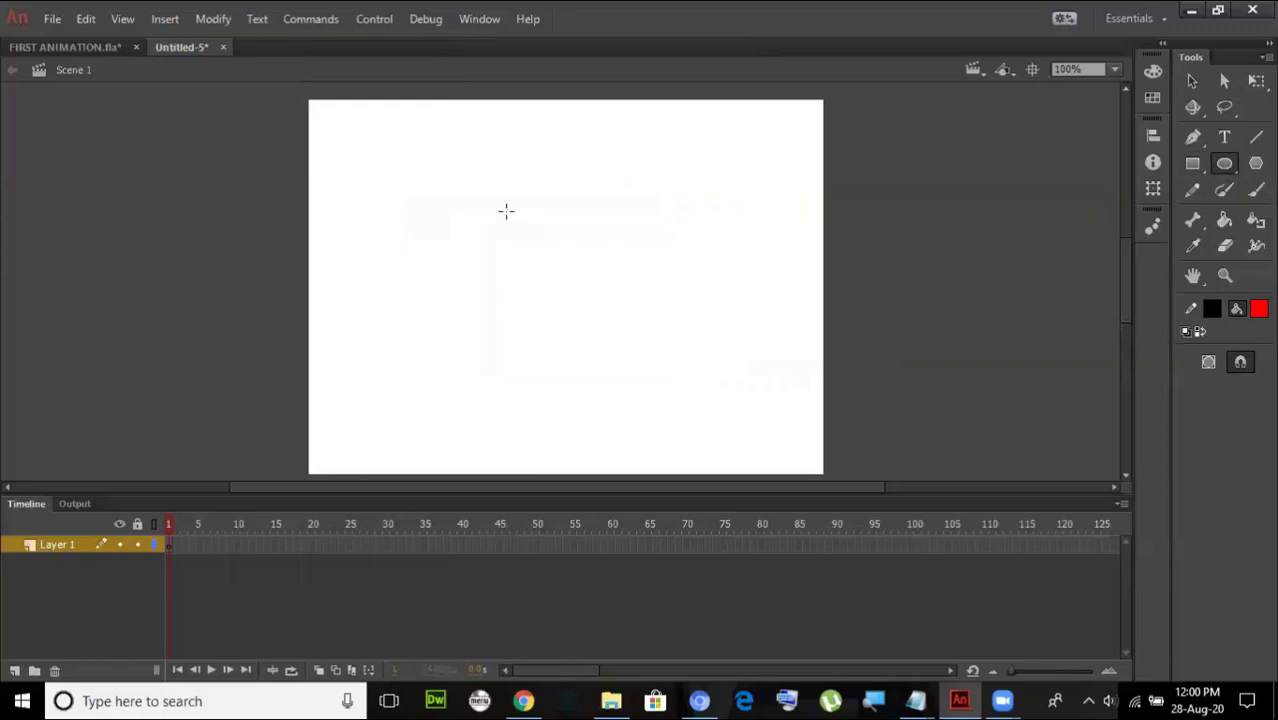
{"action": "left_click_drag", "start_coordinate": [447, 175], "coordinate": [521, 248]}
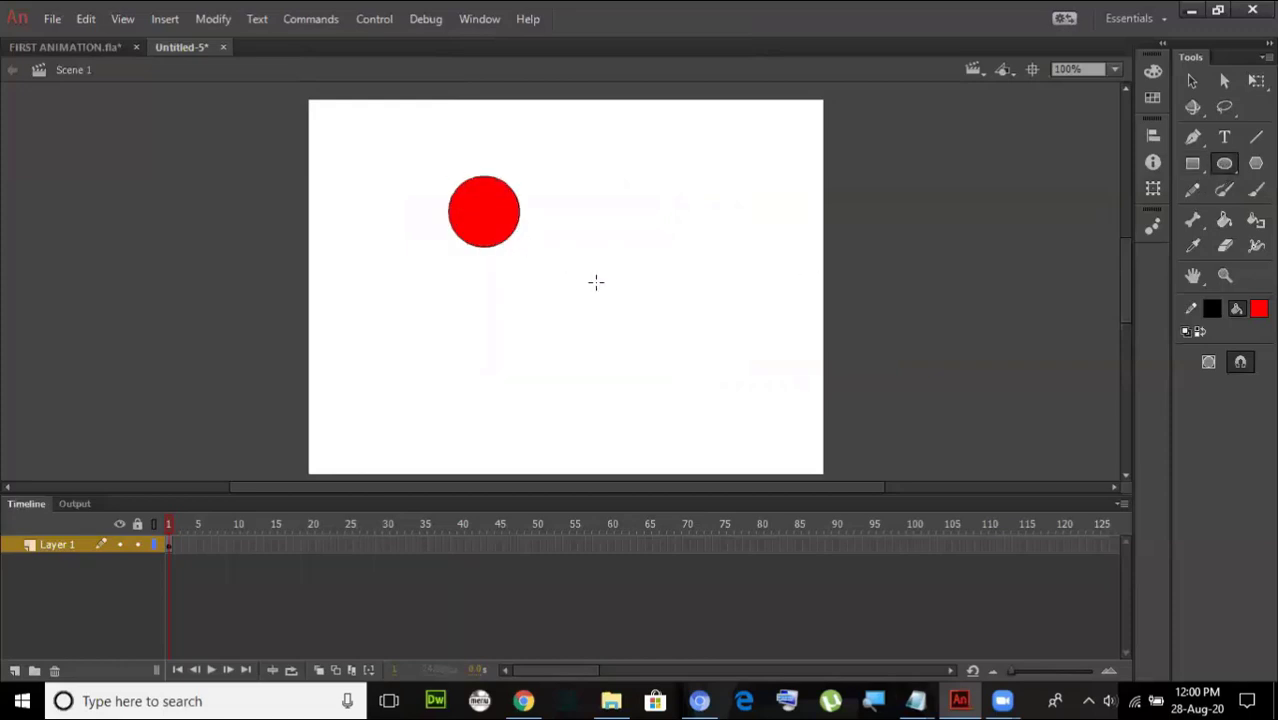
{"action": "left_click_drag", "start_coordinate": [596, 282], "coordinate": [730, 416]}
{"action": "key", "text": "ctrl+z"}
{"action": "key", "text": "ctrl+z"}
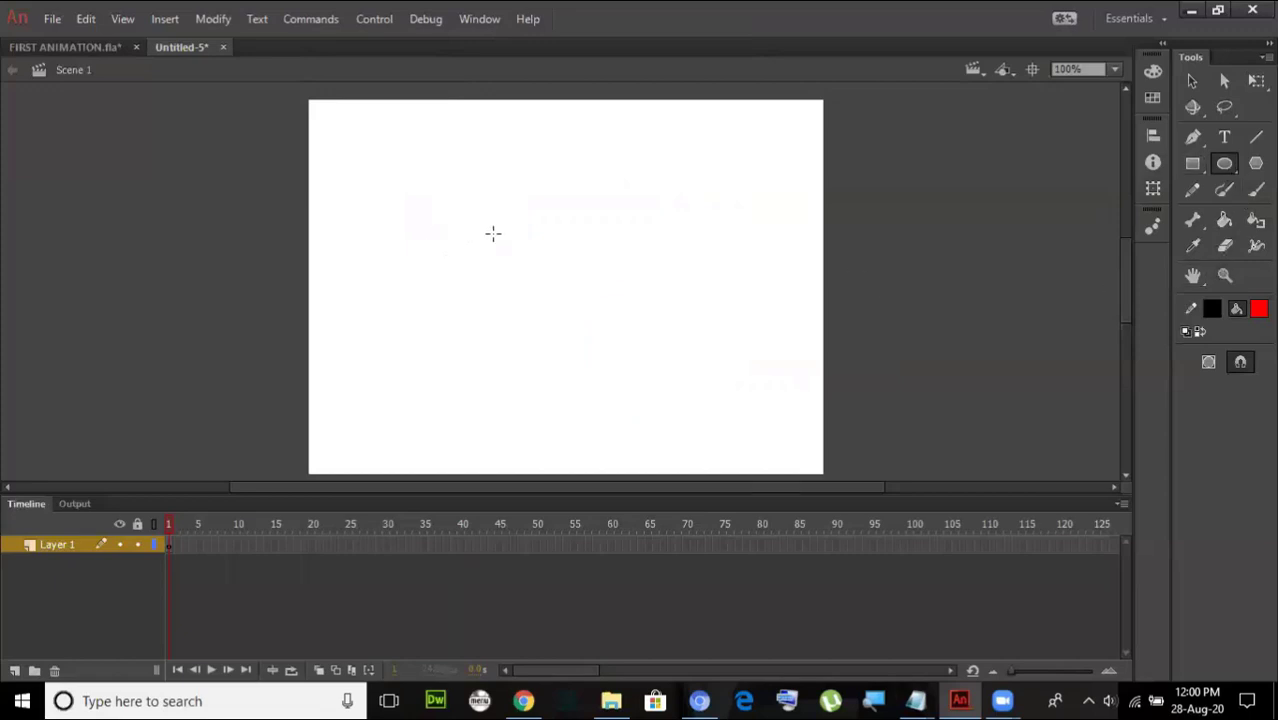
- Draw a red circle near the stage centre and nudge it slightly upward
{"action": "left_click_drag", "start_coordinate": [493, 230], "coordinate": [621, 373]}
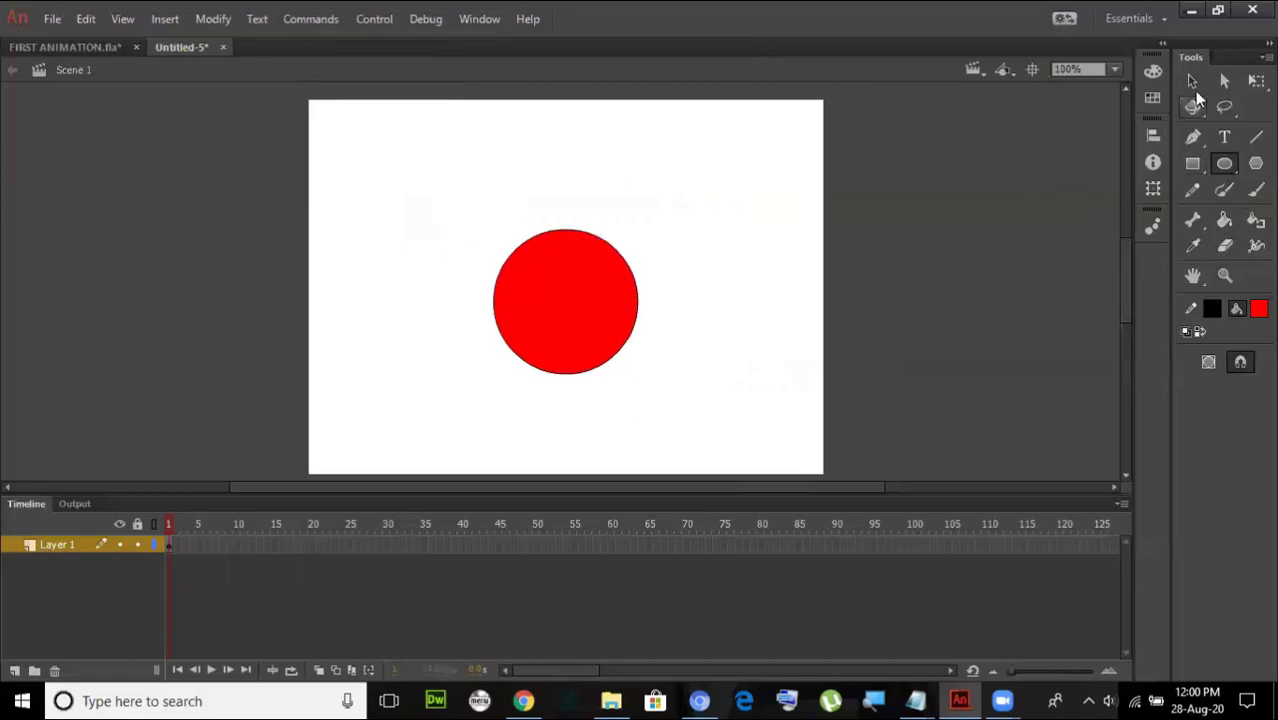
{"action": "left_click", "coordinate": [1192, 82]}
{"action": "left_click_drag", "start_coordinate": [482, 200], "coordinate": [673, 419]}
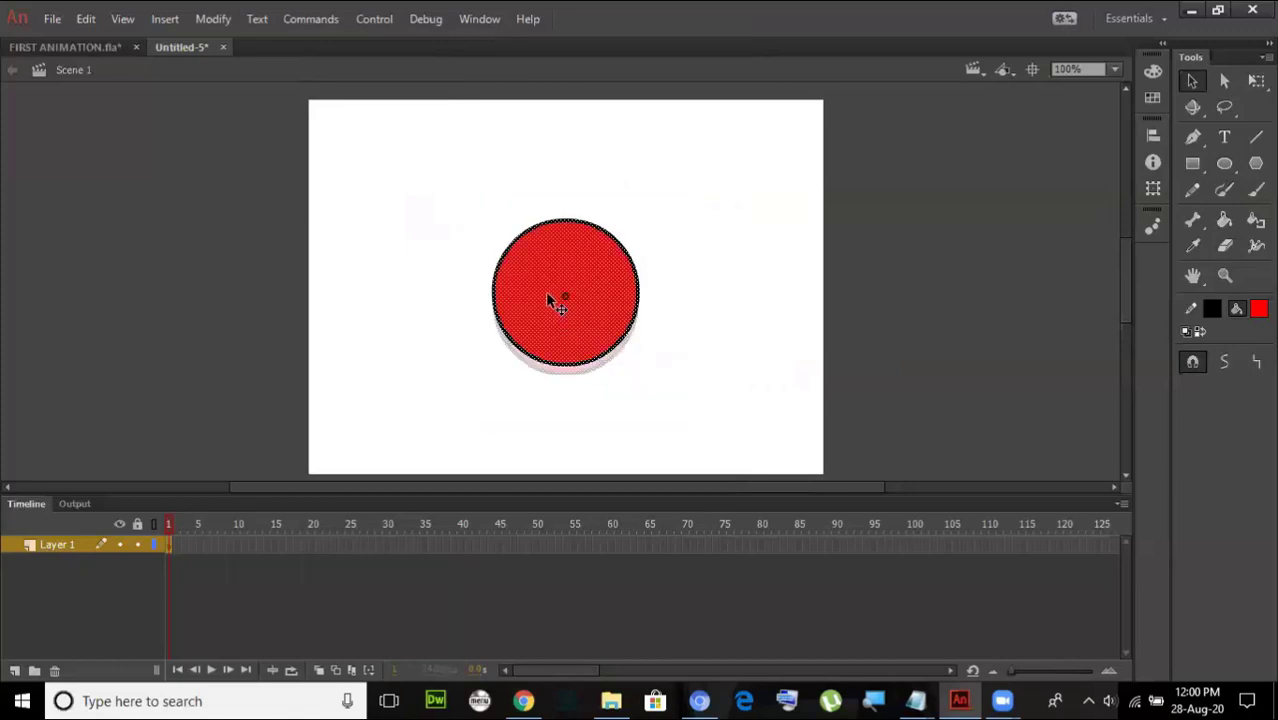
{"action": "left_click_drag", "start_coordinate": [547, 294], "coordinate": [543, 283]}
{"action": "left_click", "coordinate": [678, 328]}
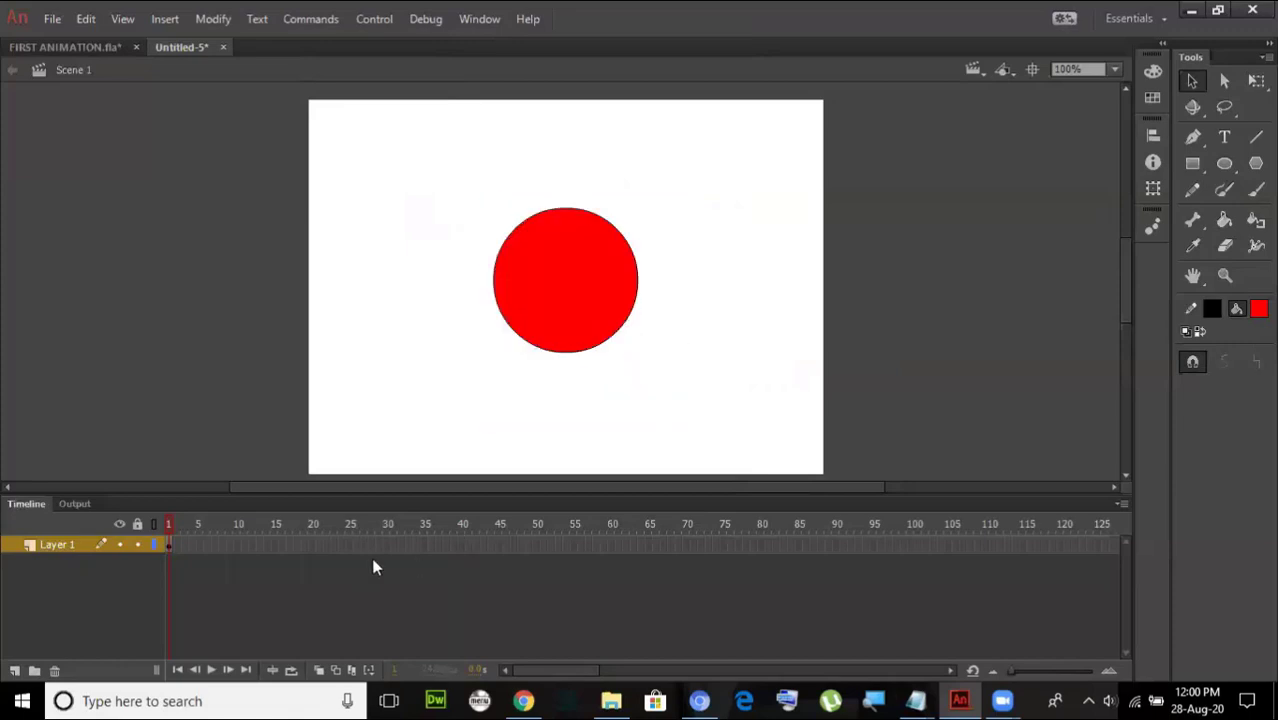
- Insert a keyframe at frame 45 on Layer 1 and apply Create Shape Tween to frames 1–45
{"action": "right_click", "coordinate": [498, 545]}
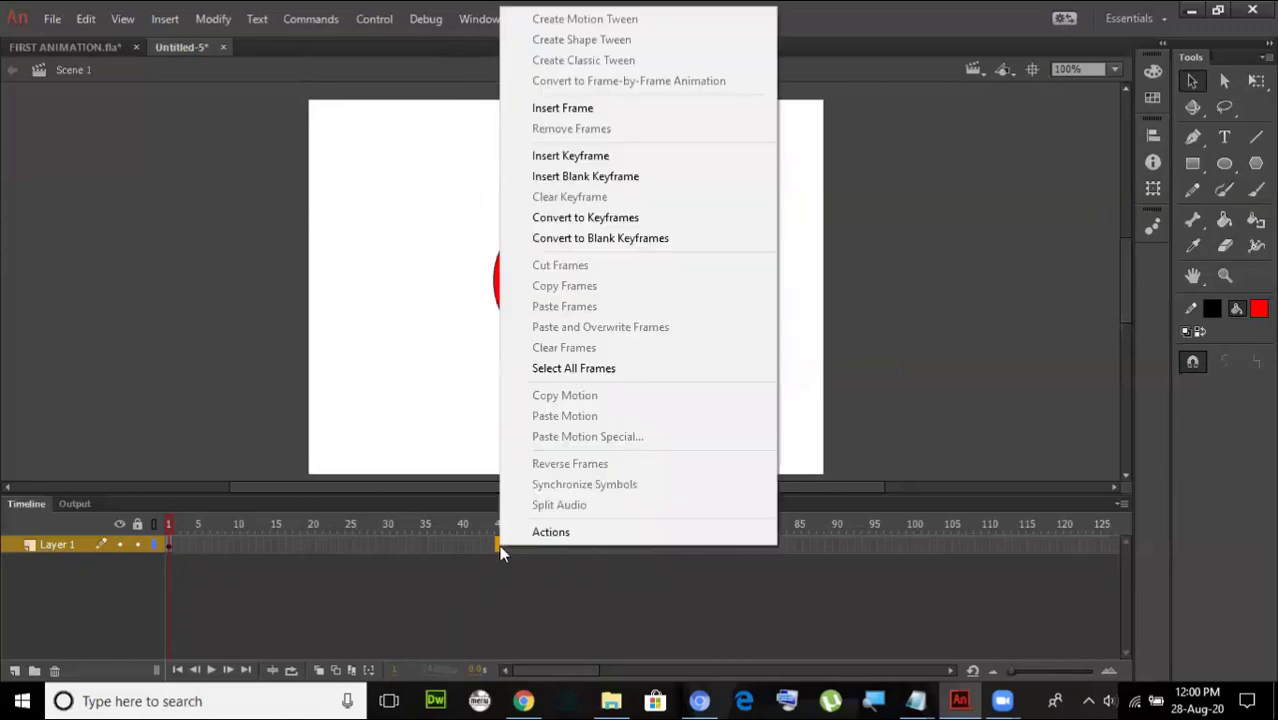
{"action": "left_click", "coordinate": [617, 157]}
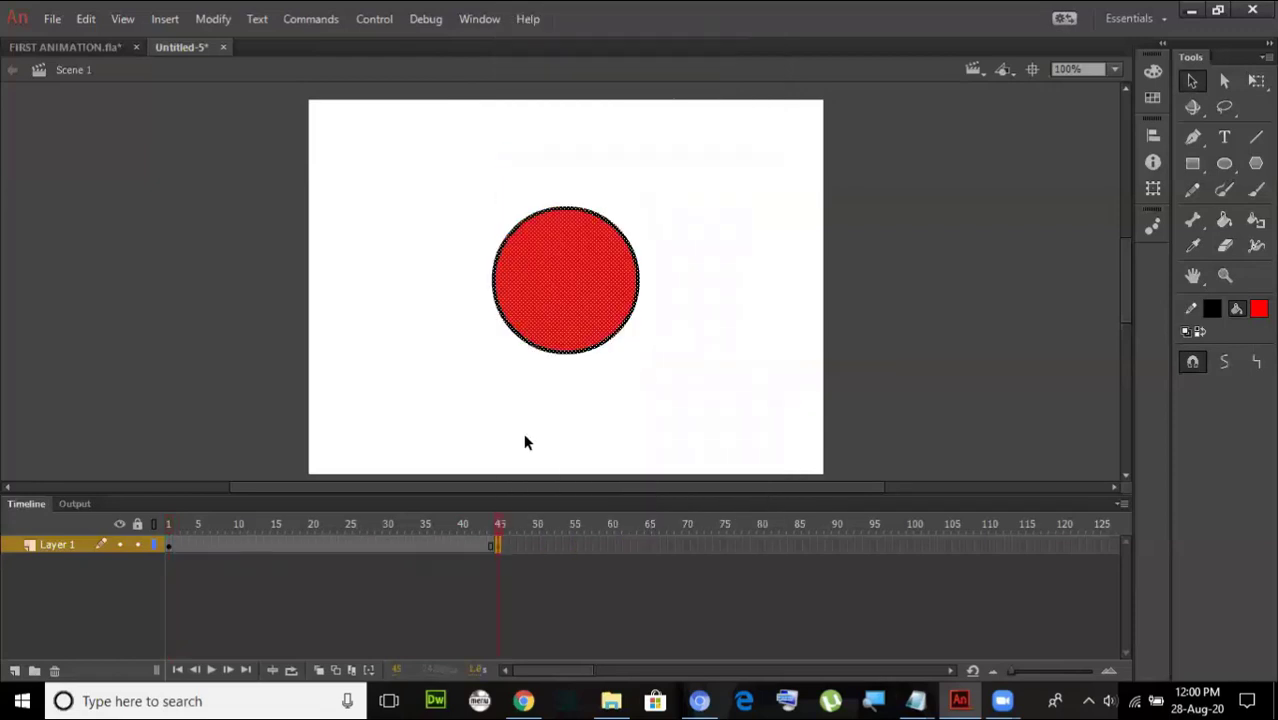
{"action": "right_click", "coordinate": [497, 545]}
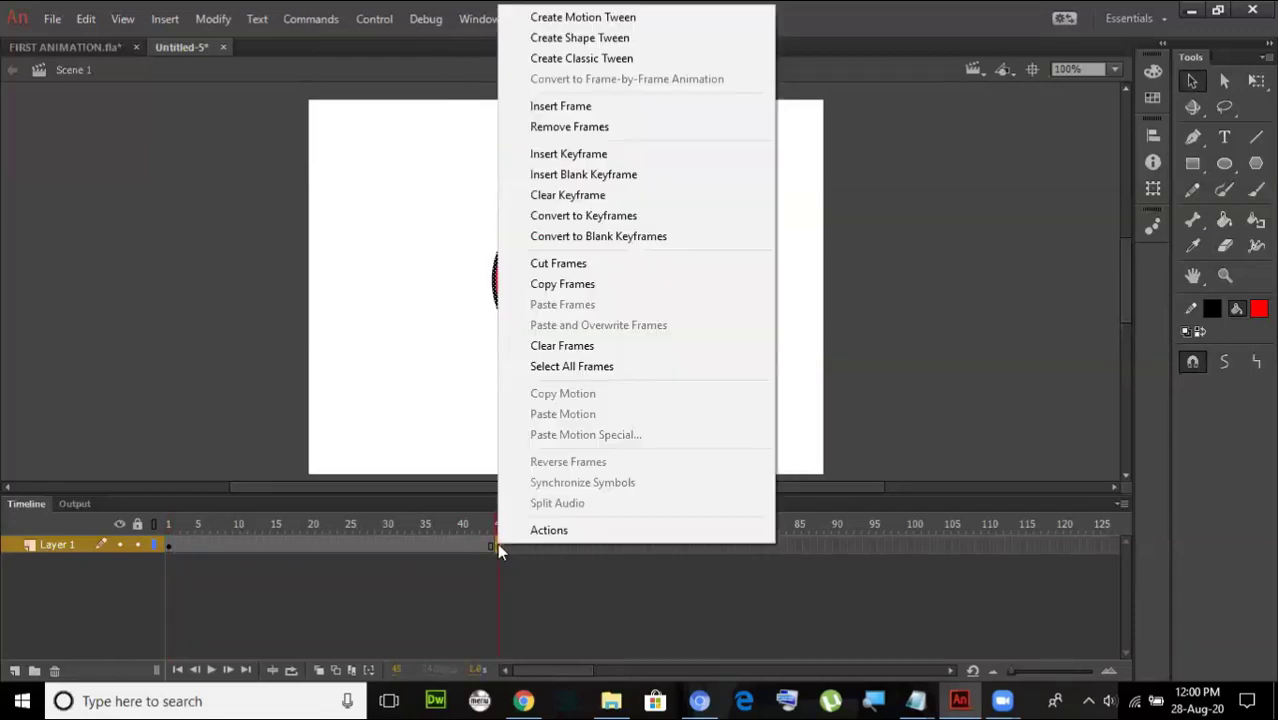
{"action": "left_click", "coordinate": [641, 44]}
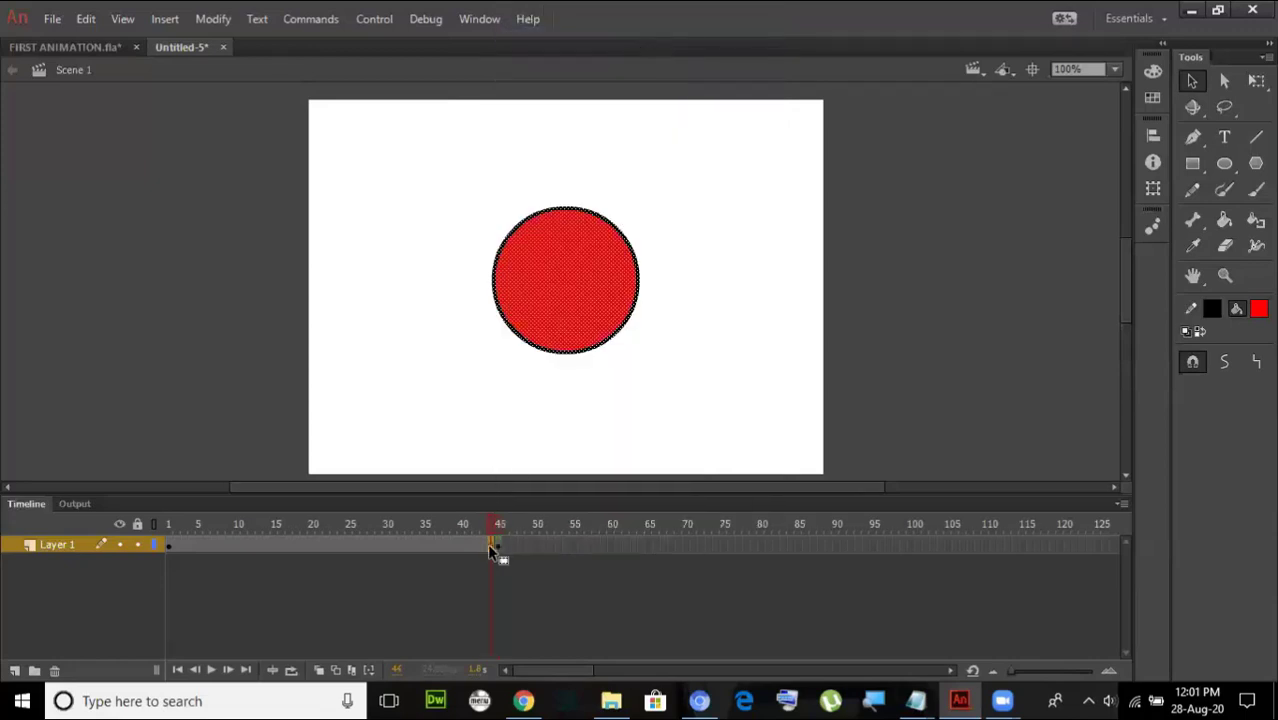
{"action": "right_click", "coordinate": [489, 544]}
{"action": "left_click", "coordinate": [598, 44]}
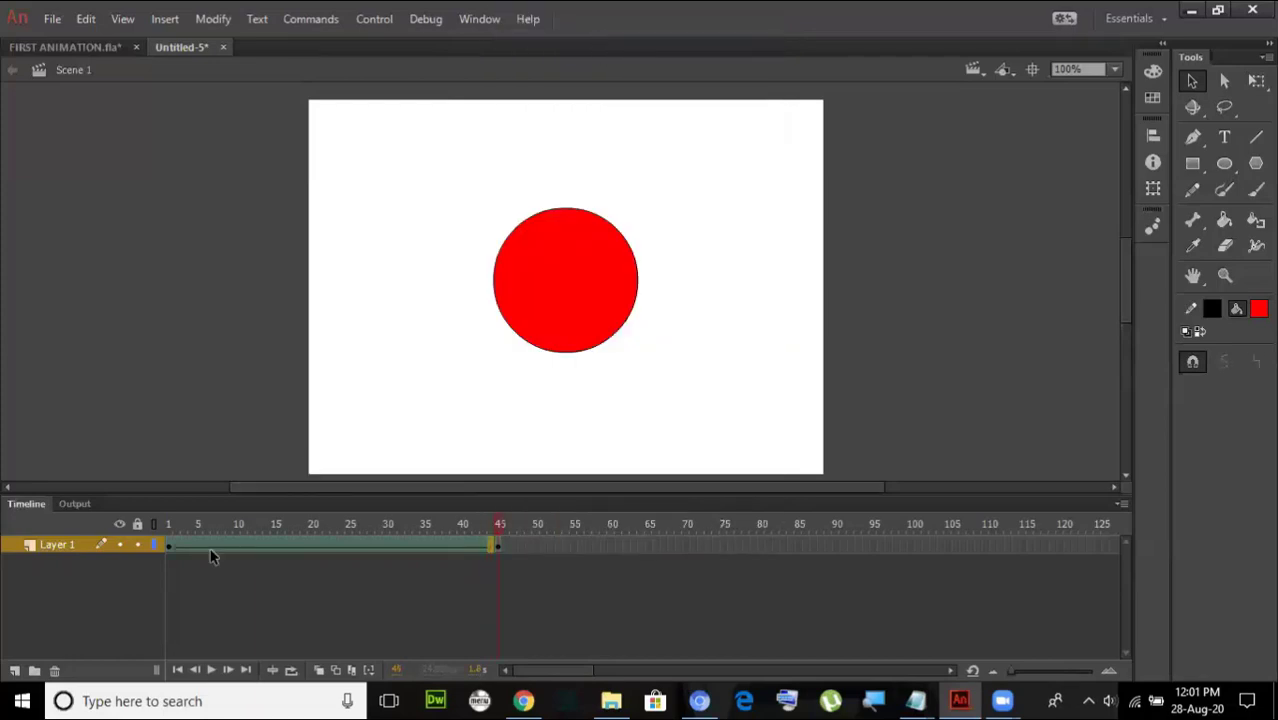
- Preview the animation, then delete the red circle from the frame 45 keyframe
{"action": "key", "text": "Return"}
{"action": "left_click", "coordinate": [499, 548]}
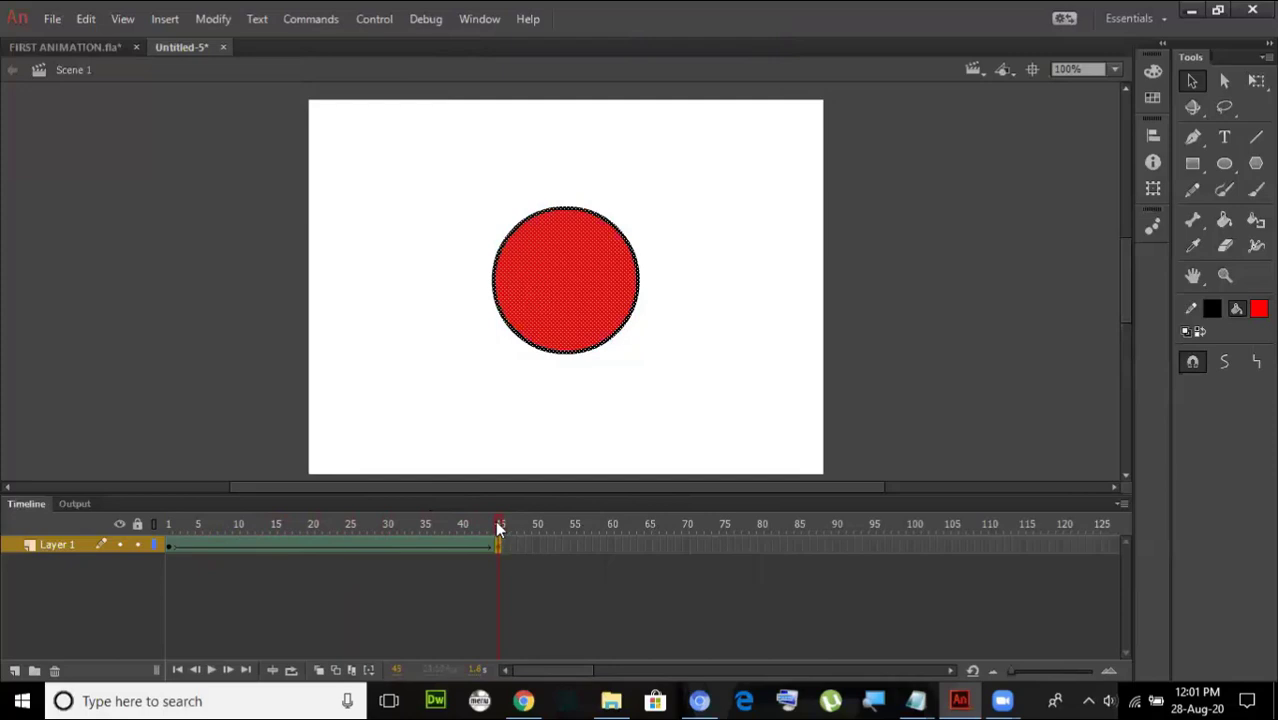
{"action": "left_click", "coordinate": [468, 400]}
{"action": "left_click", "coordinate": [501, 548]}
{"action": "key", "text": "Delete"}
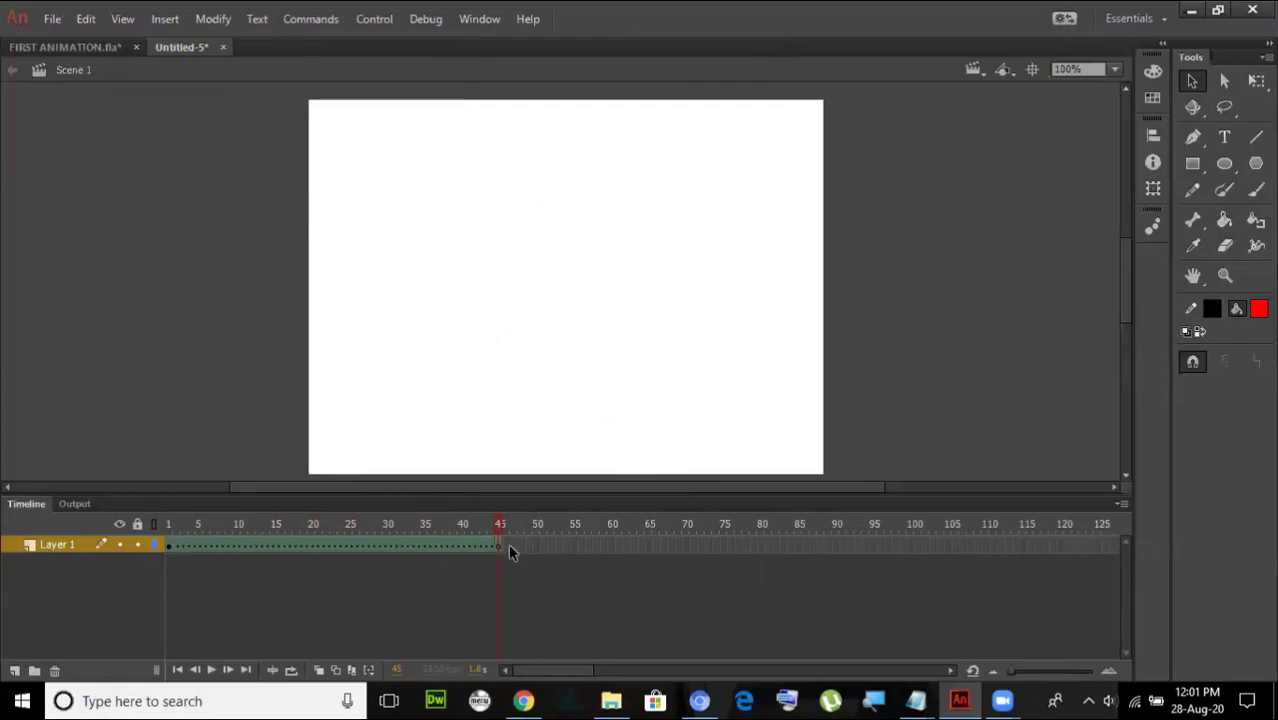
- Draw a blue-filled square on frame 45 and shift it slightly right near the centre
{"action": "left_click", "coordinate": [1192, 164]}
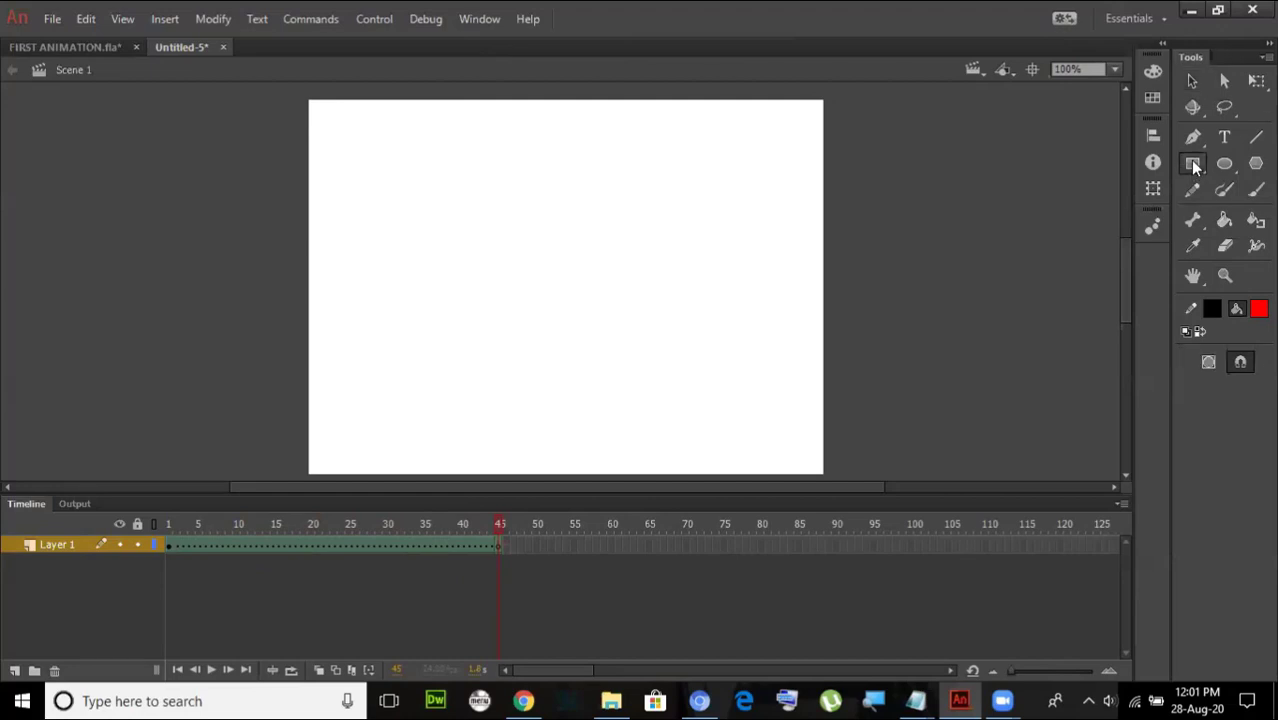
{"action": "left_click", "coordinate": [1258, 310]}
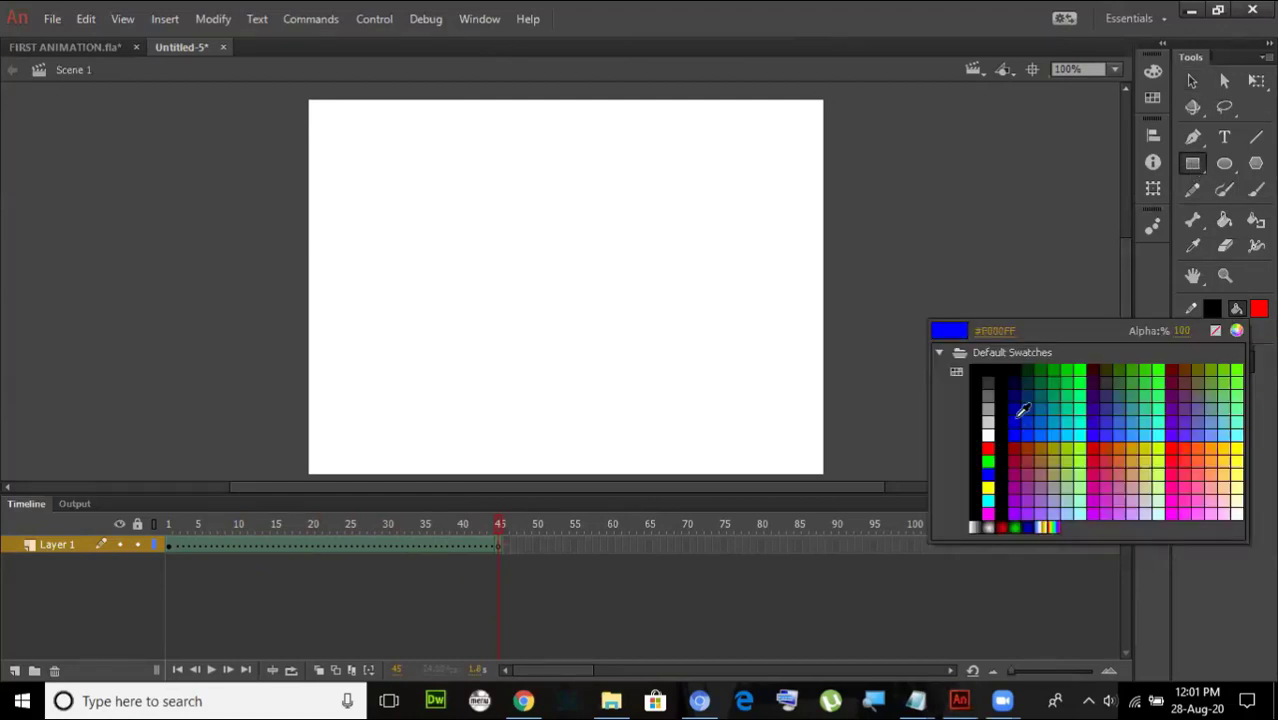
{"action": "left_click", "coordinate": [1018, 415]}
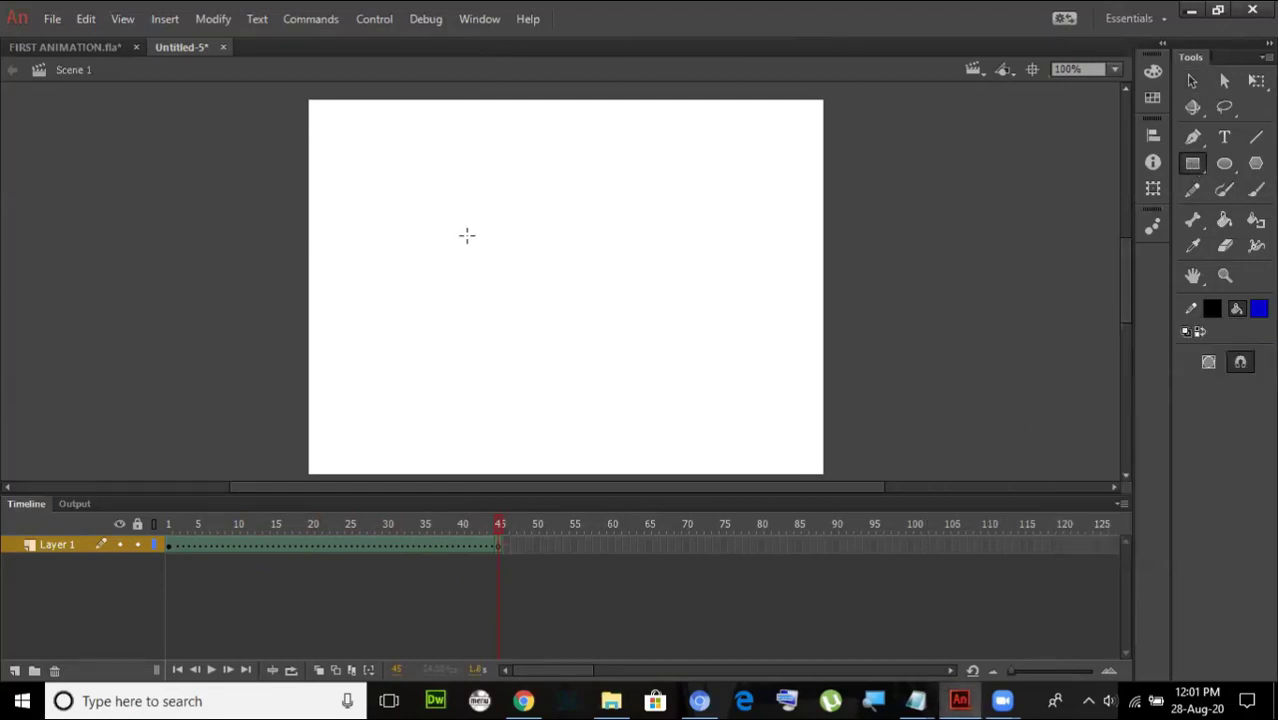
{"action": "left_click_drag", "start_coordinate": [471, 229], "coordinate": [596, 354]}
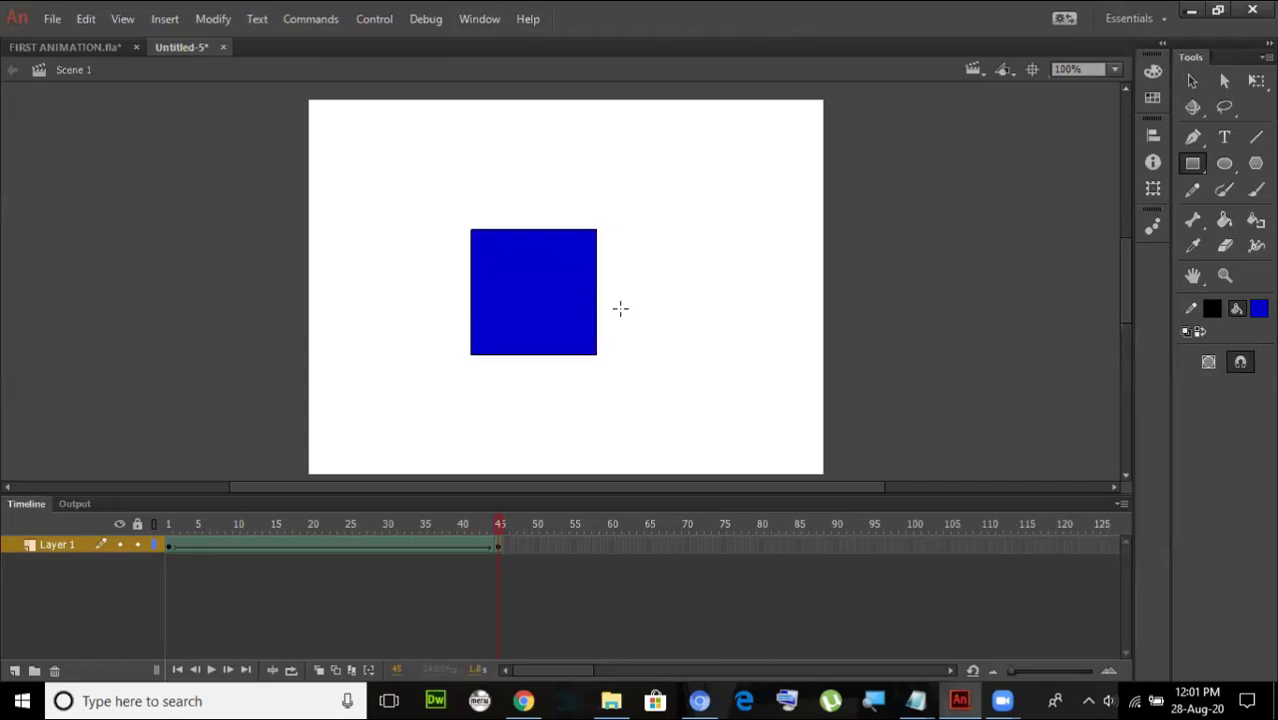
{"action": "left_click", "coordinate": [1190, 82]}
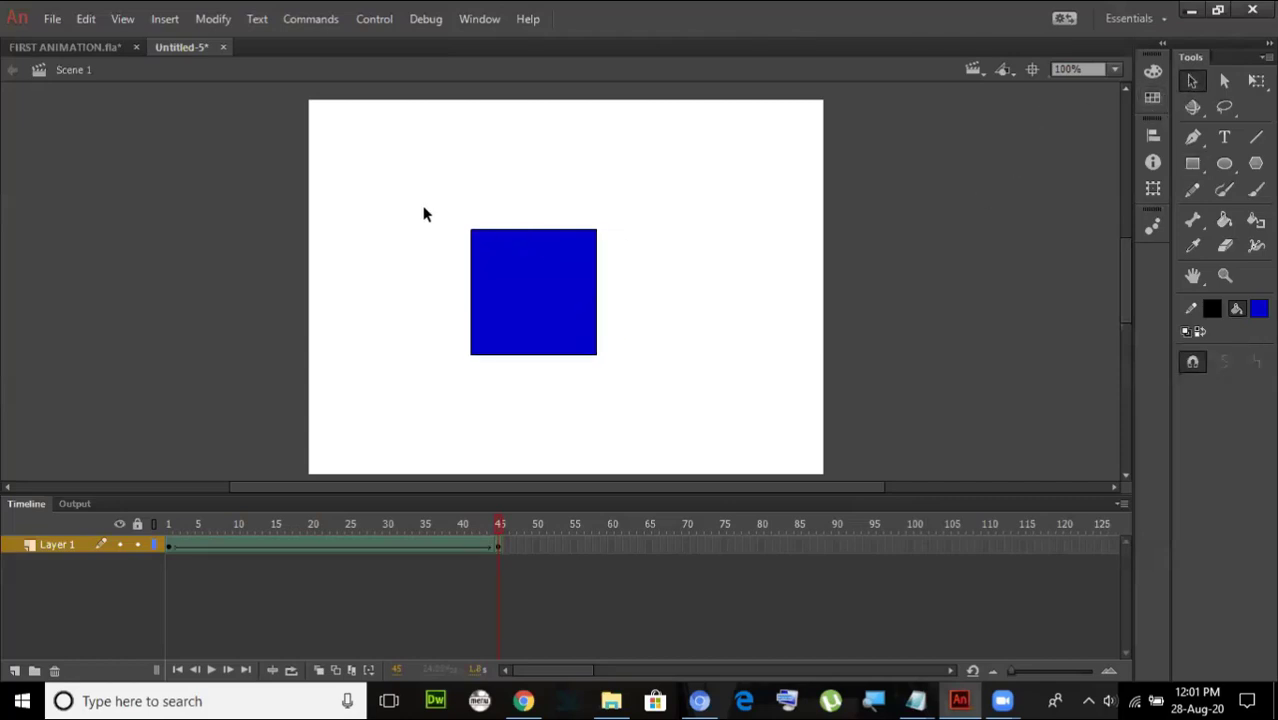
{"action": "left_click_drag", "start_coordinate": [422, 208], "coordinate": [620, 366]}
{"action": "left_click_drag", "start_coordinate": [572, 320], "coordinate": [600, 320]}
{"action": "left_click", "coordinate": [684, 328]}
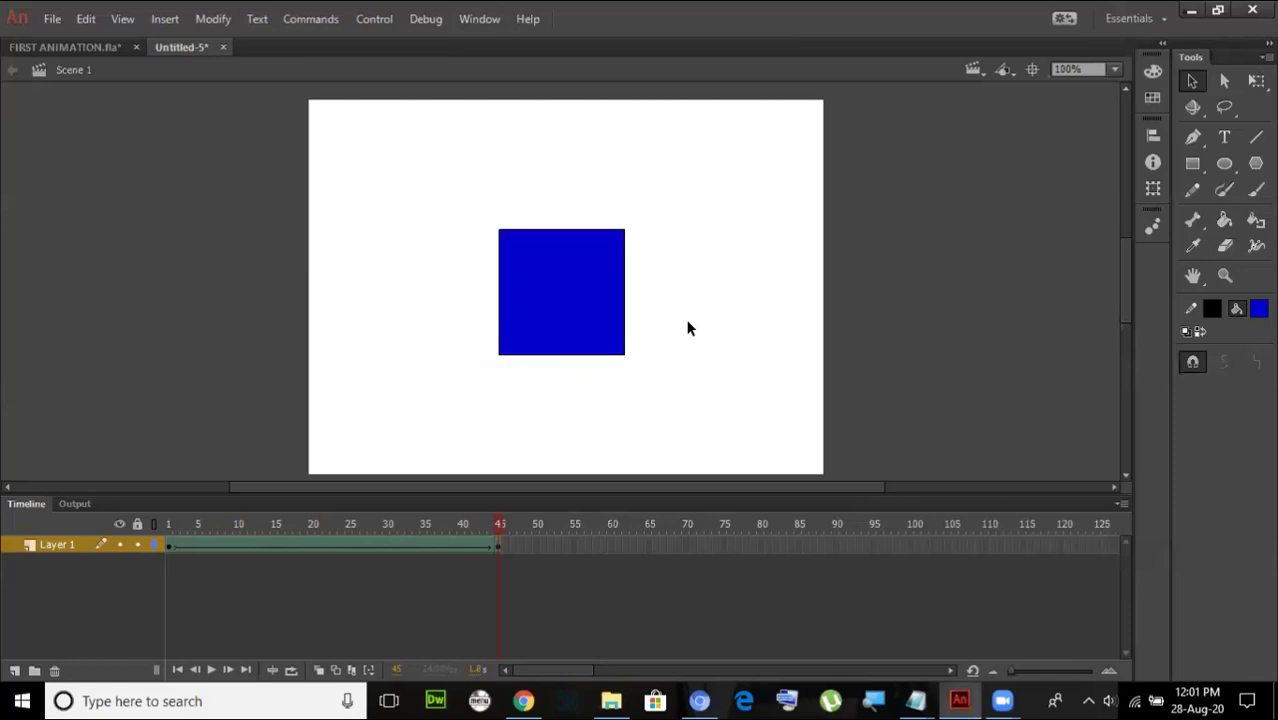
{"action": "key", "text": "ctrl+Return"}
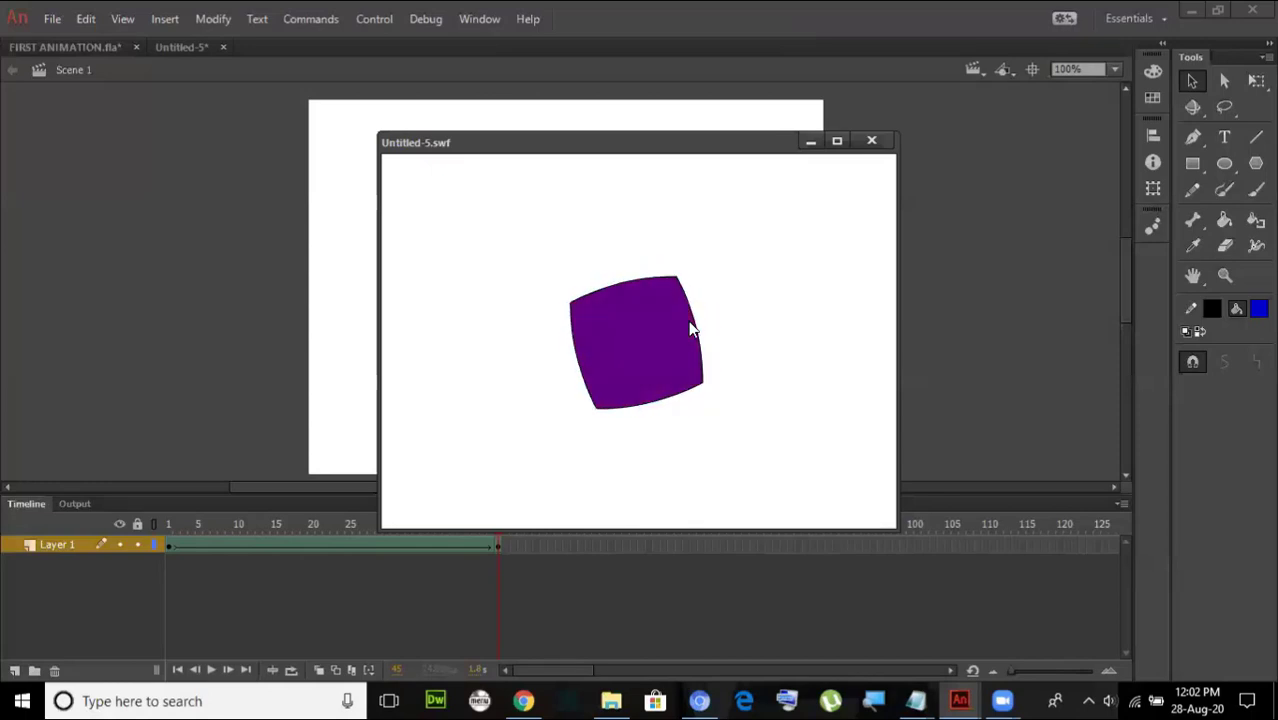
{"action": "left_click", "coordinate": [882, 140]}
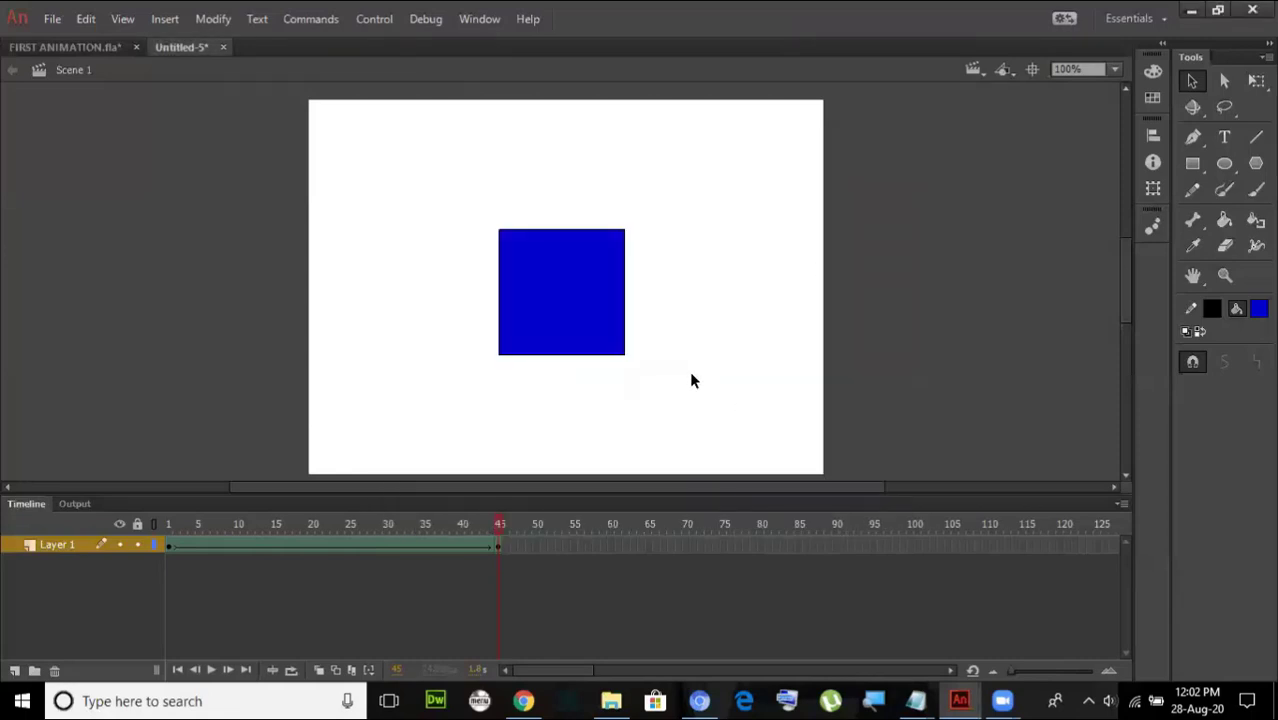
{"action": "left_click", "coordinate": [225, 700]}
{"action": "type", "text": "MAG"}
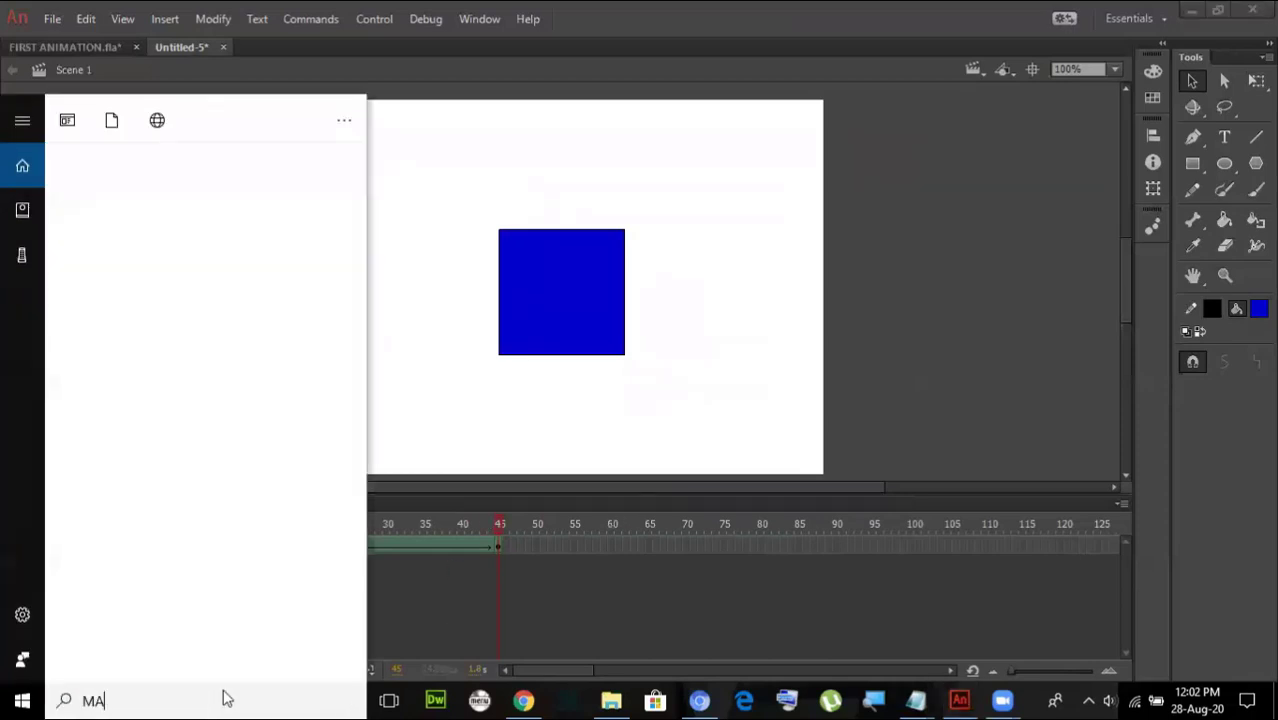
{"action": "left_click", "coordinate": [195, 216]}
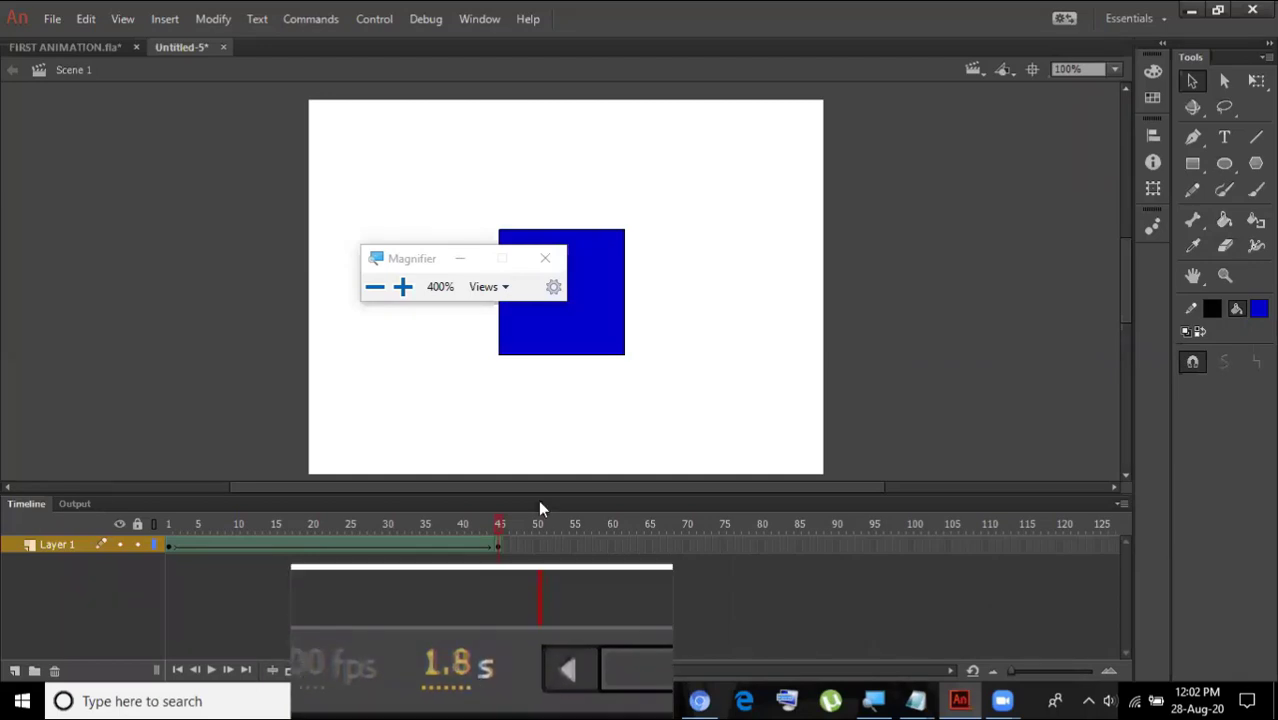
{"action": "left_click", "coordinate": [548, 260]}
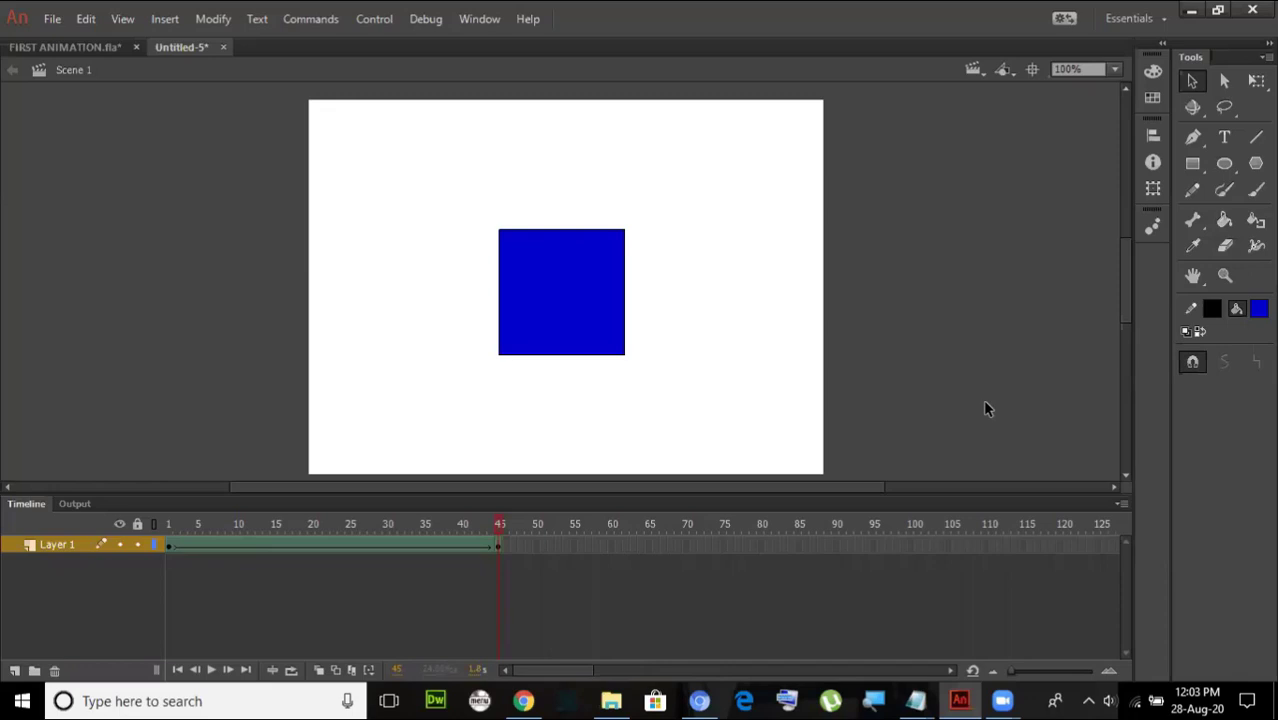
- Drag the end keyframe from frame 45 to frame 48, checking it in Windows Magnifier
{"action": "left_click", "coordinate": [500, 545]}
{"action": "left_click_drag", "start_coordinate": [500, 549], "coordinate": [521, 548]}
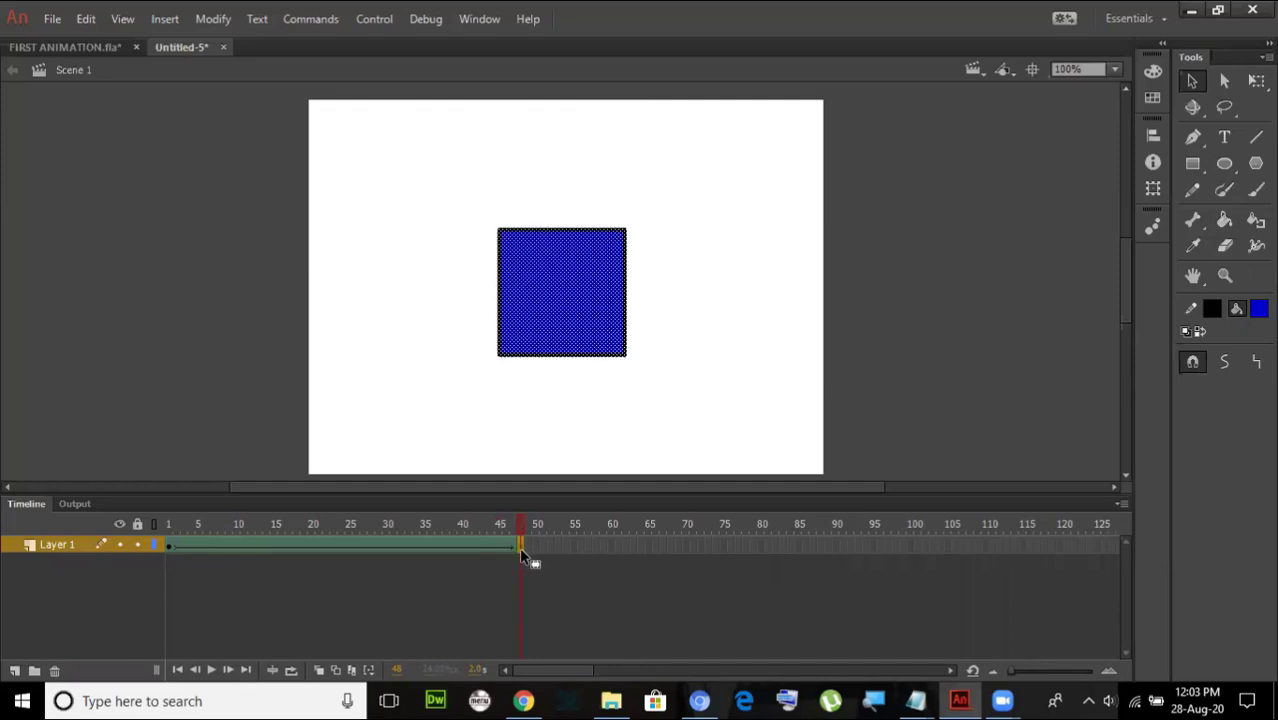
{"action": "left_click", "coordinate": [226, 700]}
{"action": "type", "text": "MAG"}
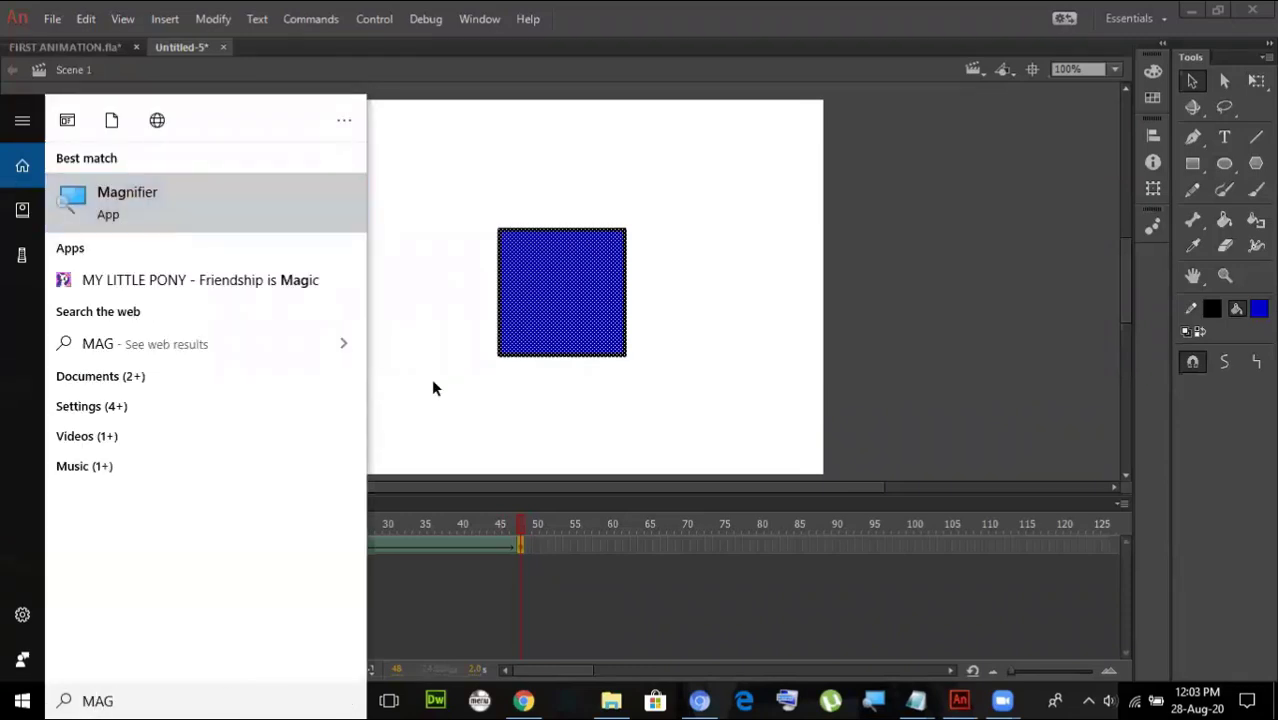
{"action": "key", "text": "Return"}
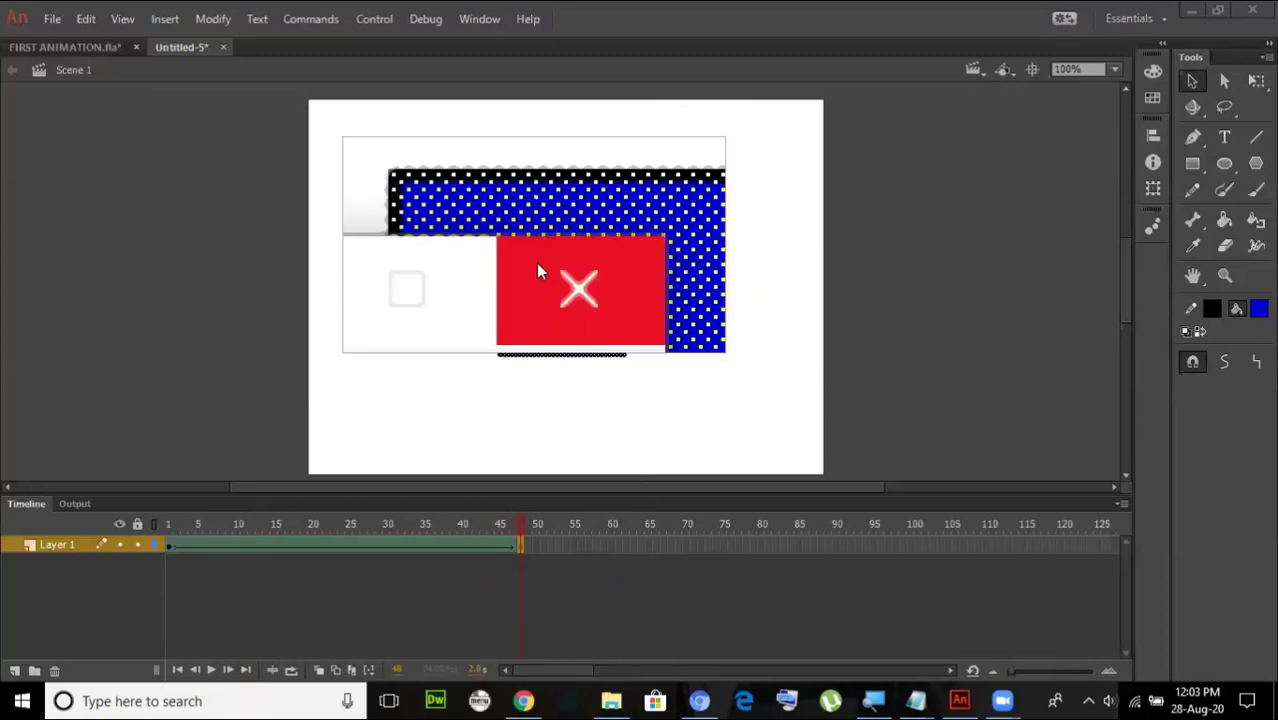
{"action": "left_click", "coordinate": [542, 305]}
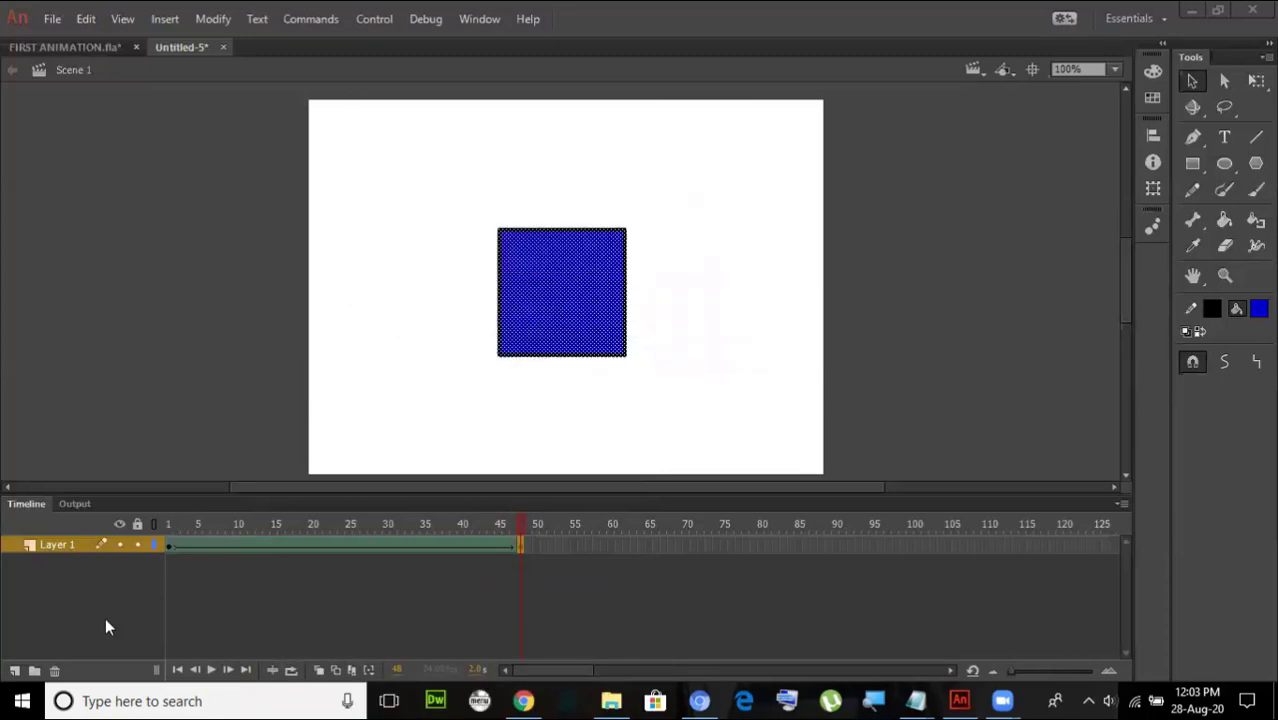
- Add Layer 2 above Layer 1 and insert a blank keyframe at its frame 49
{"action": "left_click", "coordinate": [15, 673]}
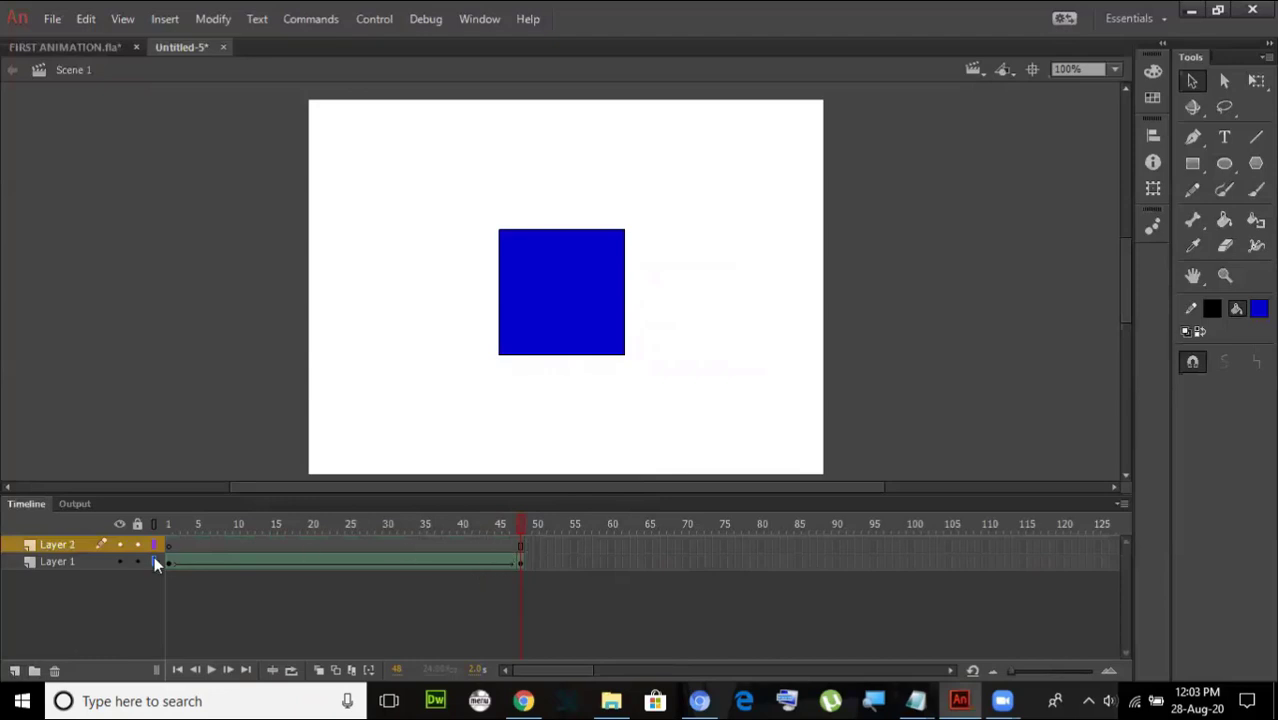
{"action": "left_click", "coordinate": [527, 546]}
{"action": "right_click", "coordinate": [527, 547]}
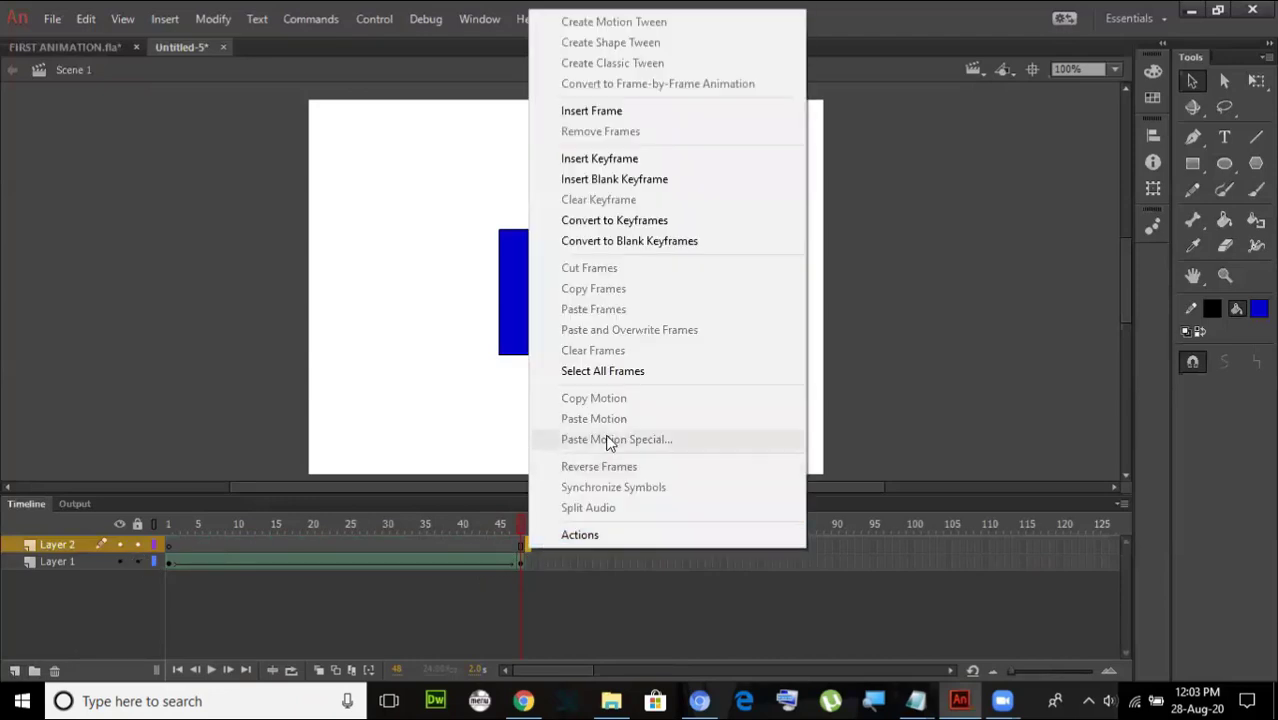
{"action": "left_click", "coordinate": [527, 548]}
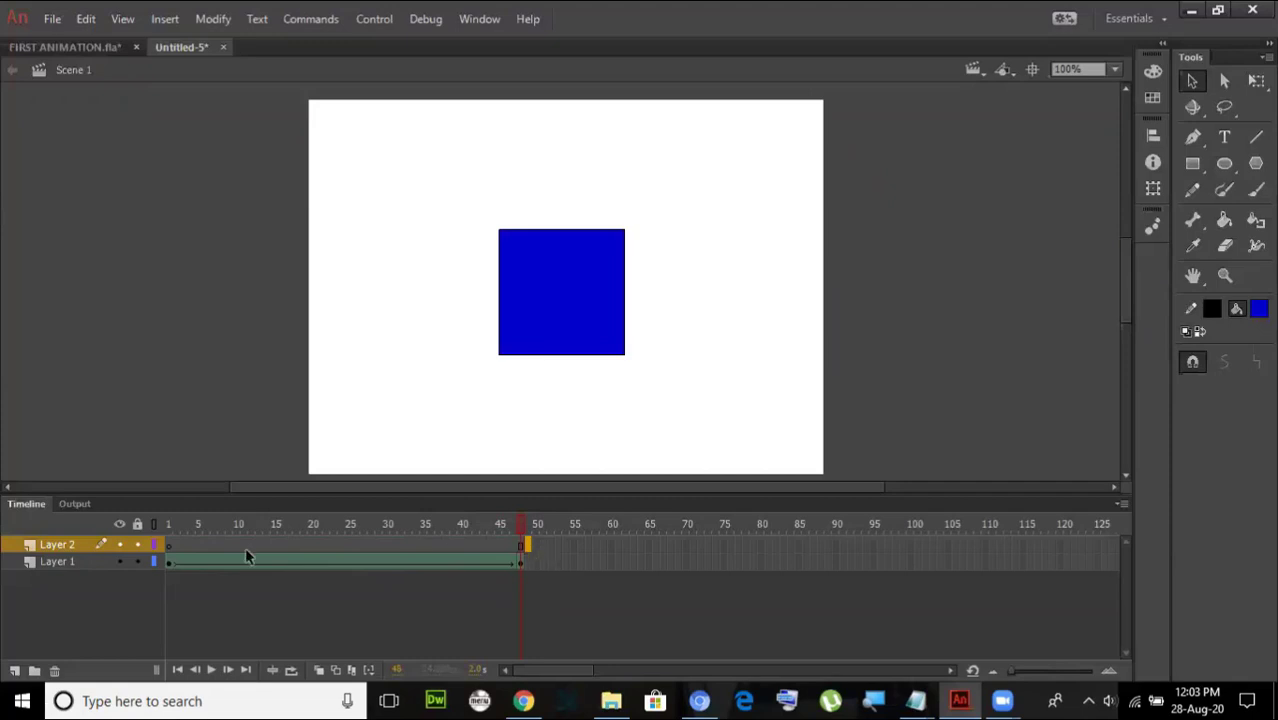
{"action": "right_click", "coordinate": [531, 551]}
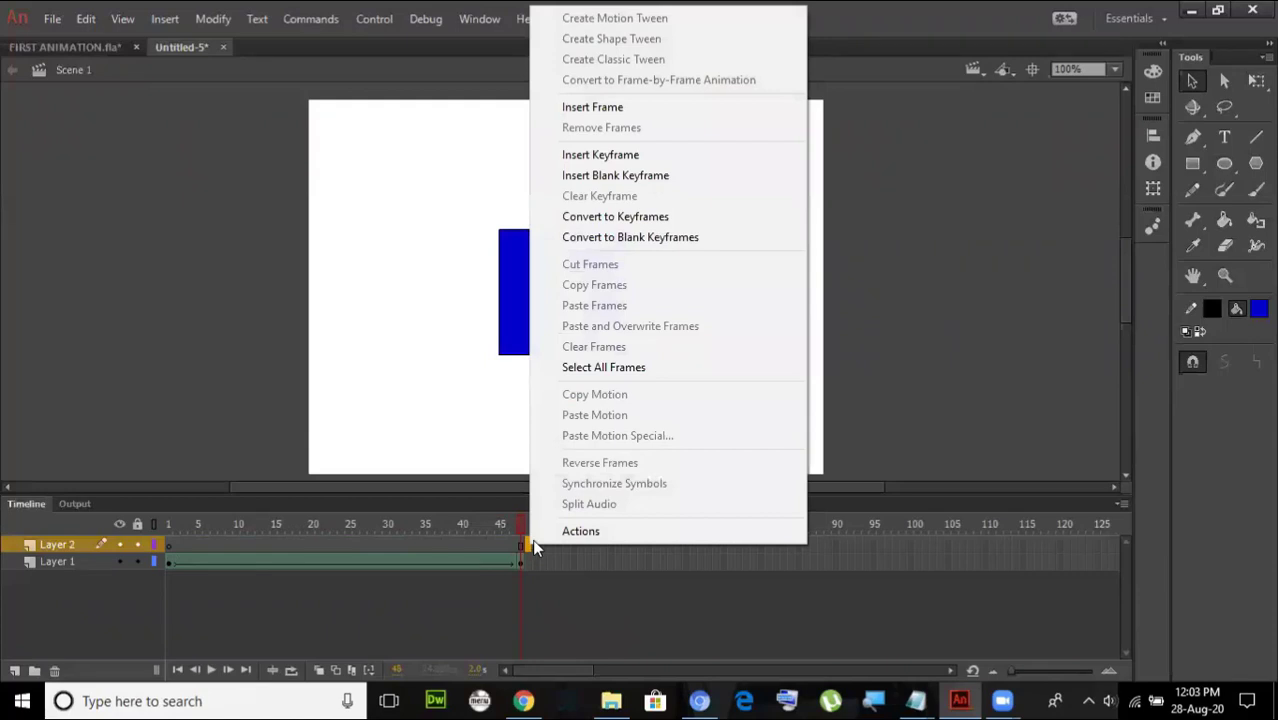
{"action": "left_click", "coordinate": [654, 158]}
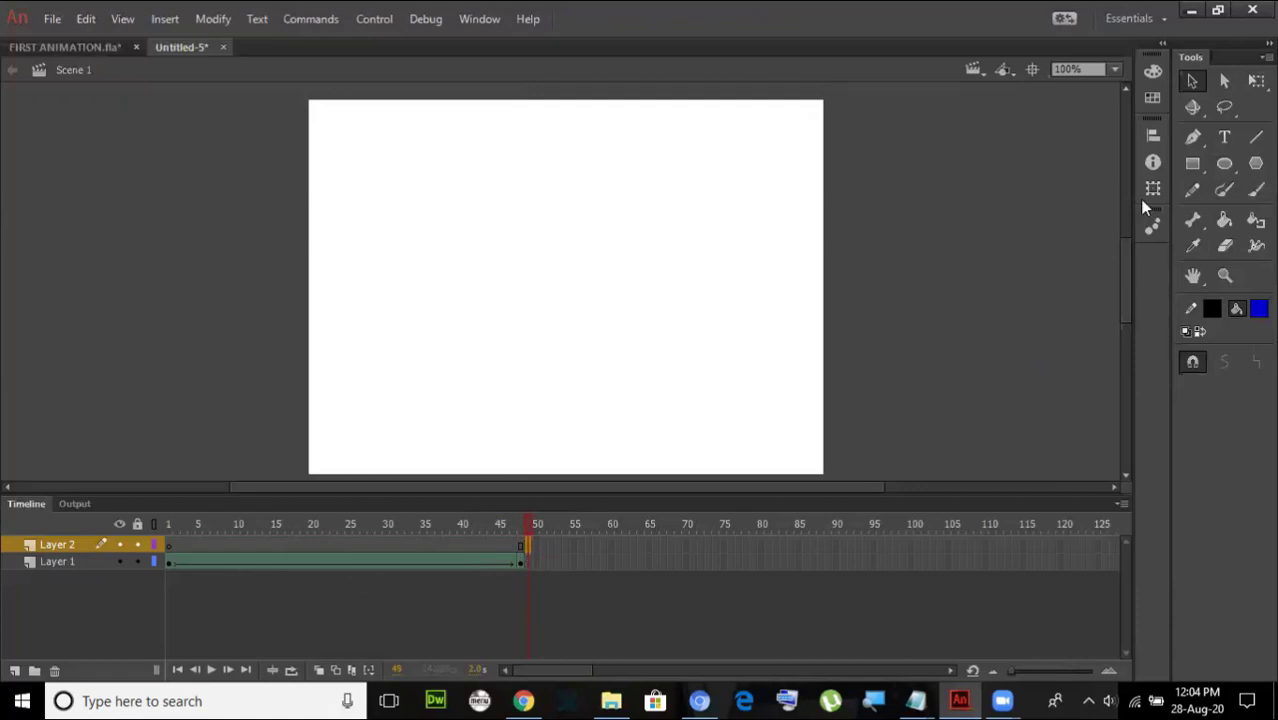
- Type the text TWEENING on the stage with the Text tool
{"action": "left_click", "coordinate": [1224, 136]}
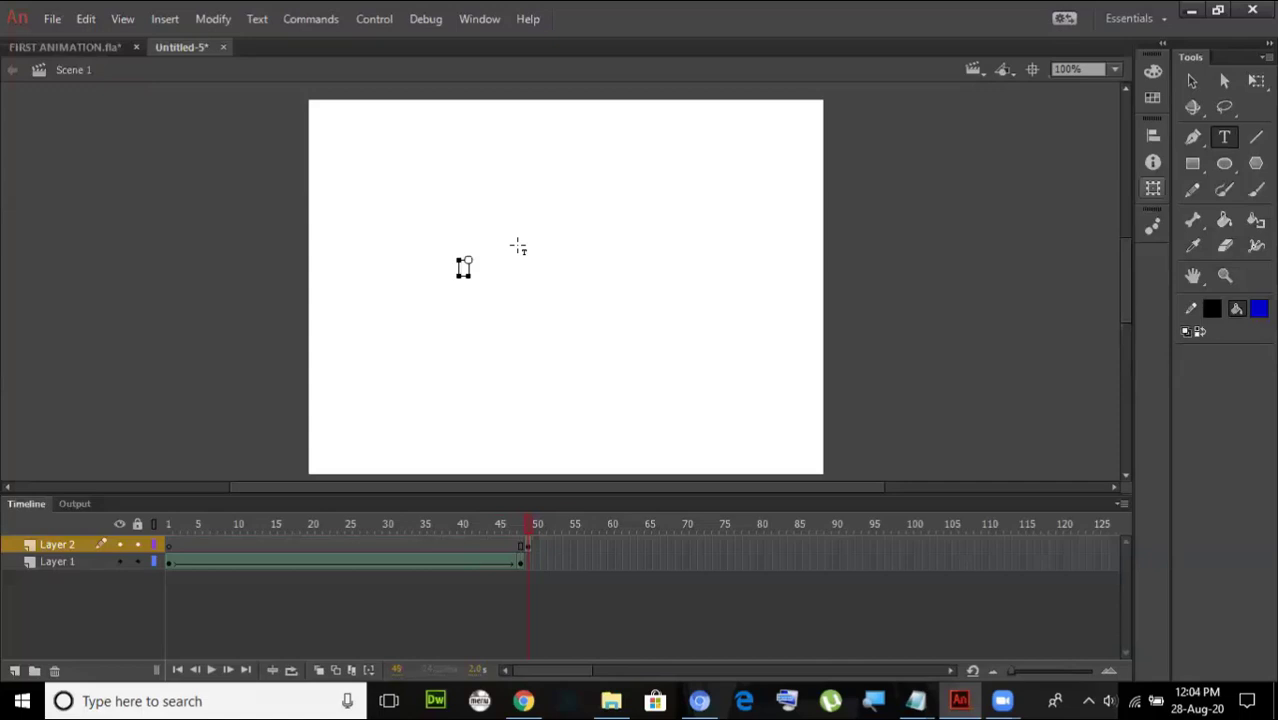
{"action": "type", "text": "TWEENING"}
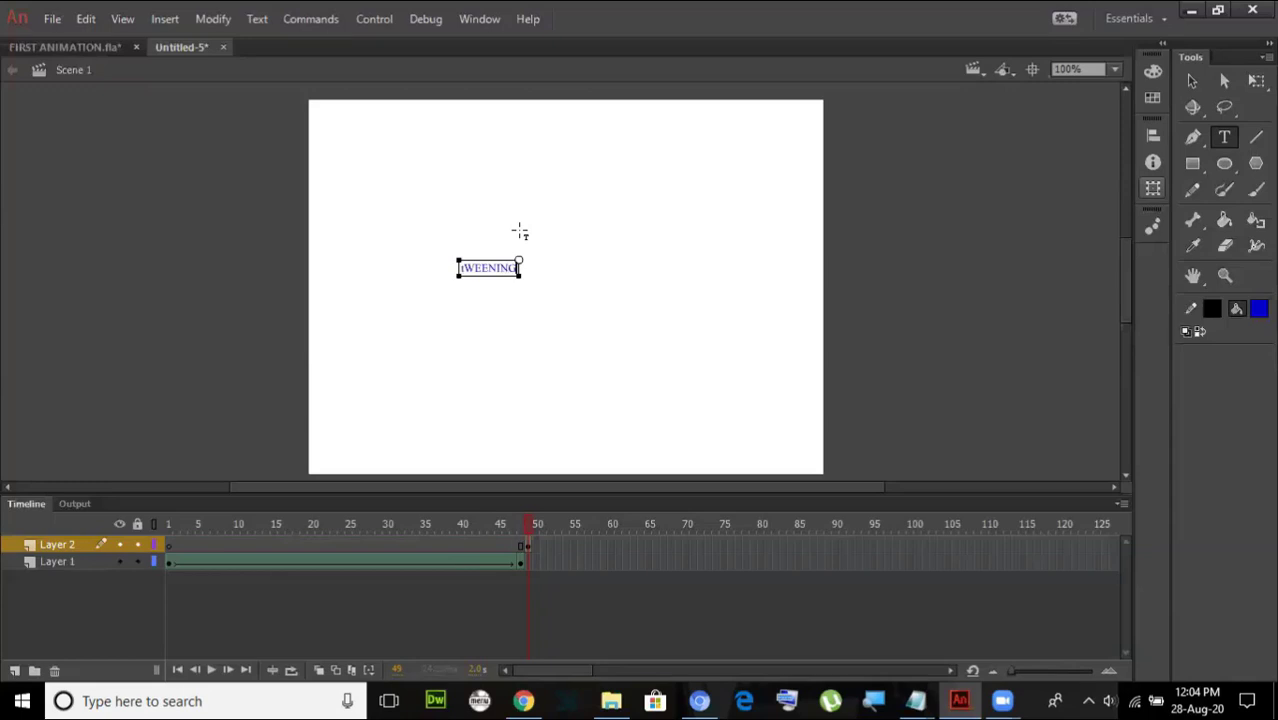
{"action": "key", "text": "BackSpace"}
{"action": "key", "text": "BackSpace"}
{"action": "key", "text": "BackSpace"}
{"action": "key", "text": "BackSpace"}
{"action": "key", "text": "BackSpace"}
{"action": "key", "text": "BackSpace"}
{"action": "key", "text": "BackSpace"}
{"action": "key", "text": "BackSpace"}
{"action": "type", "text": "TWEENING"}
{"action": "key", "text": "ctrl+a"}
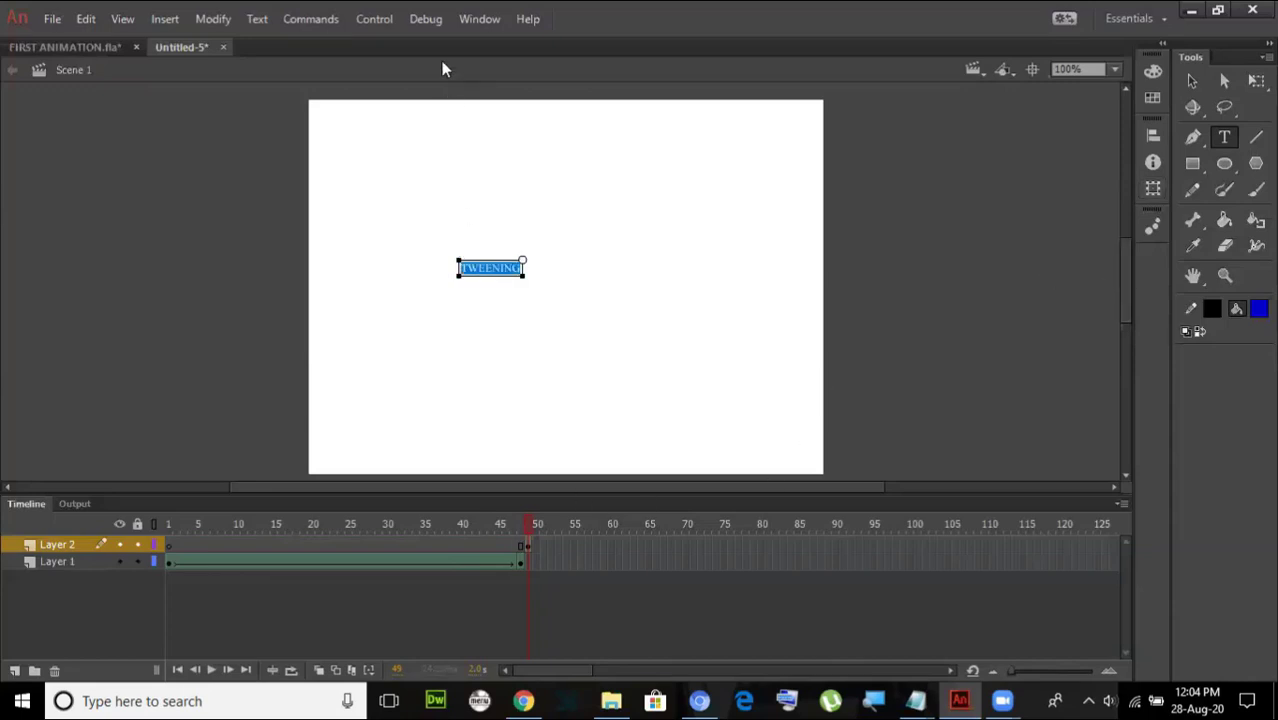
- Set the TWEENING text's font size to 25 pt in the Properties panel
{"action": "left_click", "coordinate": [465, 19]}
{"action": "left_click", "coordinate": [576, 128]}
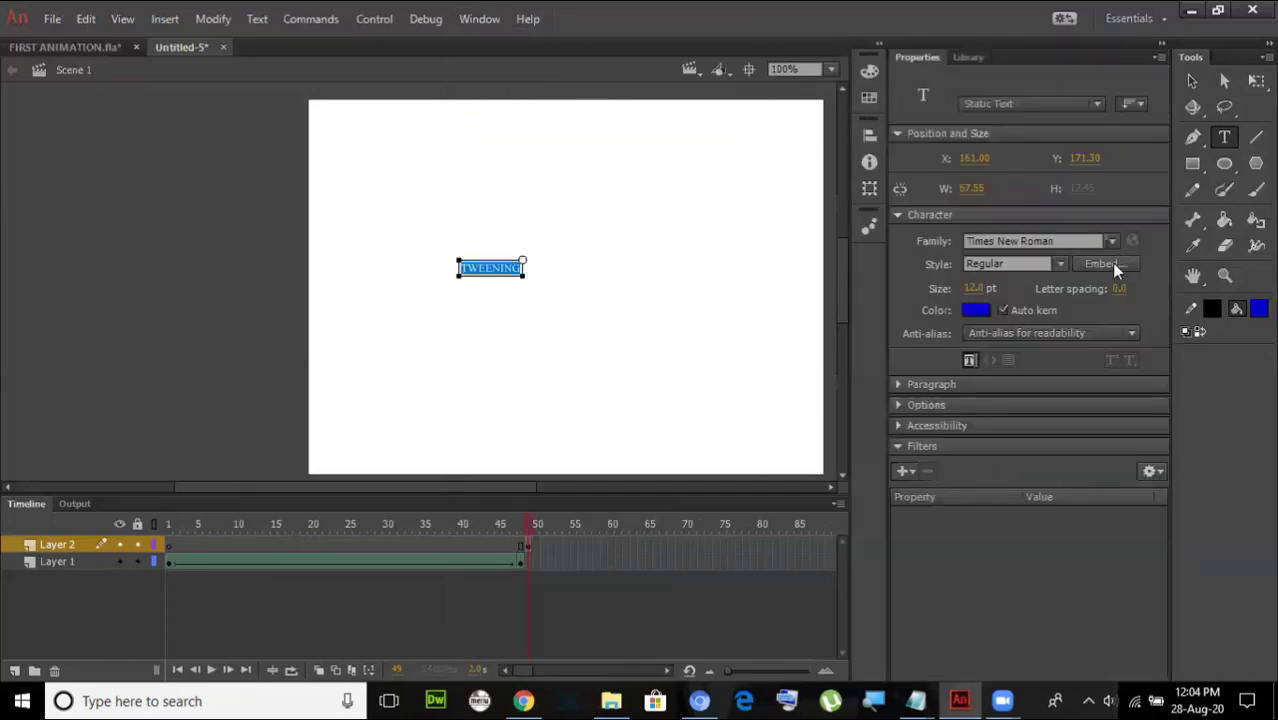
{"action": "left_click", "coordinate": [978, 288]}
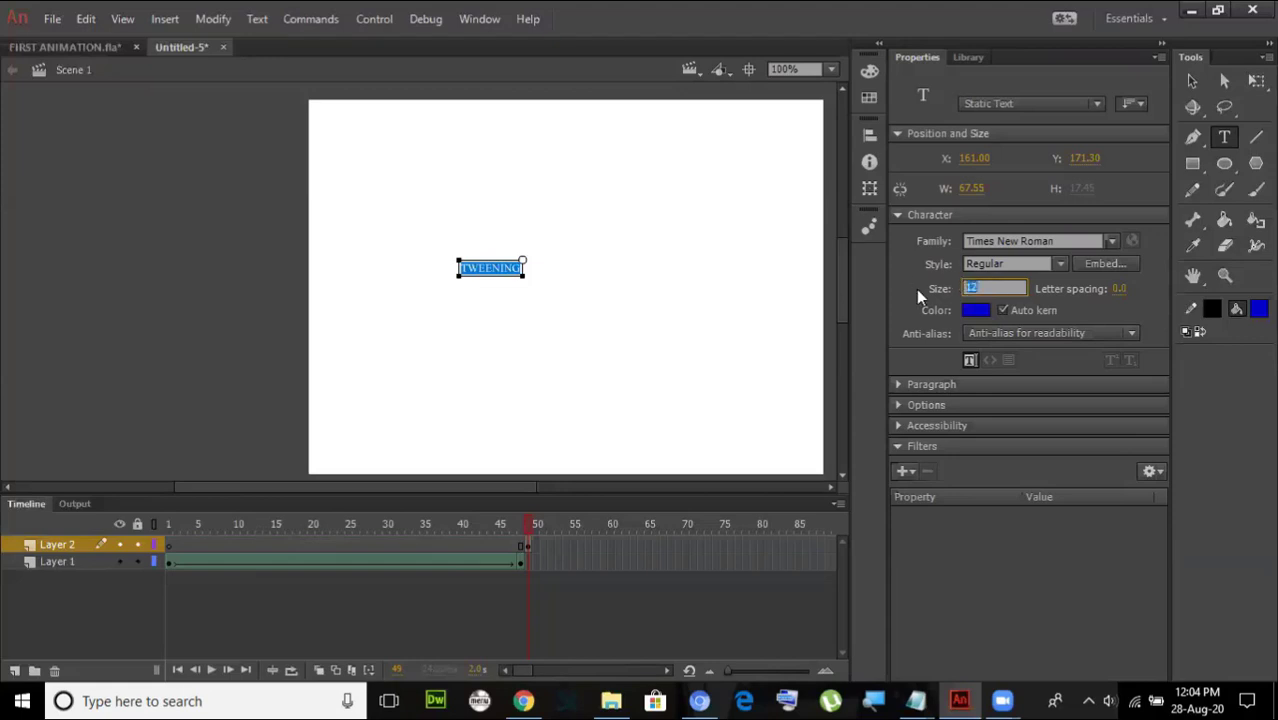
{"action": "type", "text": "25"}
{"action": "left_click", "coordinate": [727, 305]}
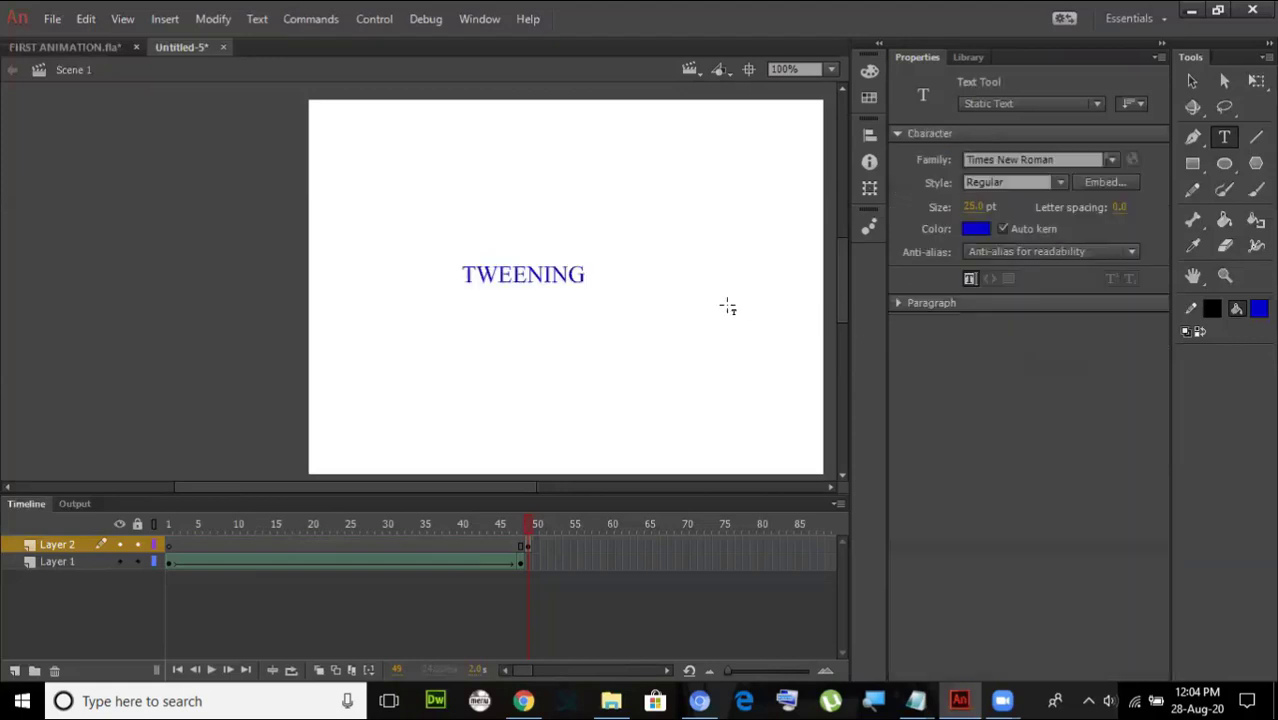
{"action": "left_click", "coordinate": [1186, 83]}
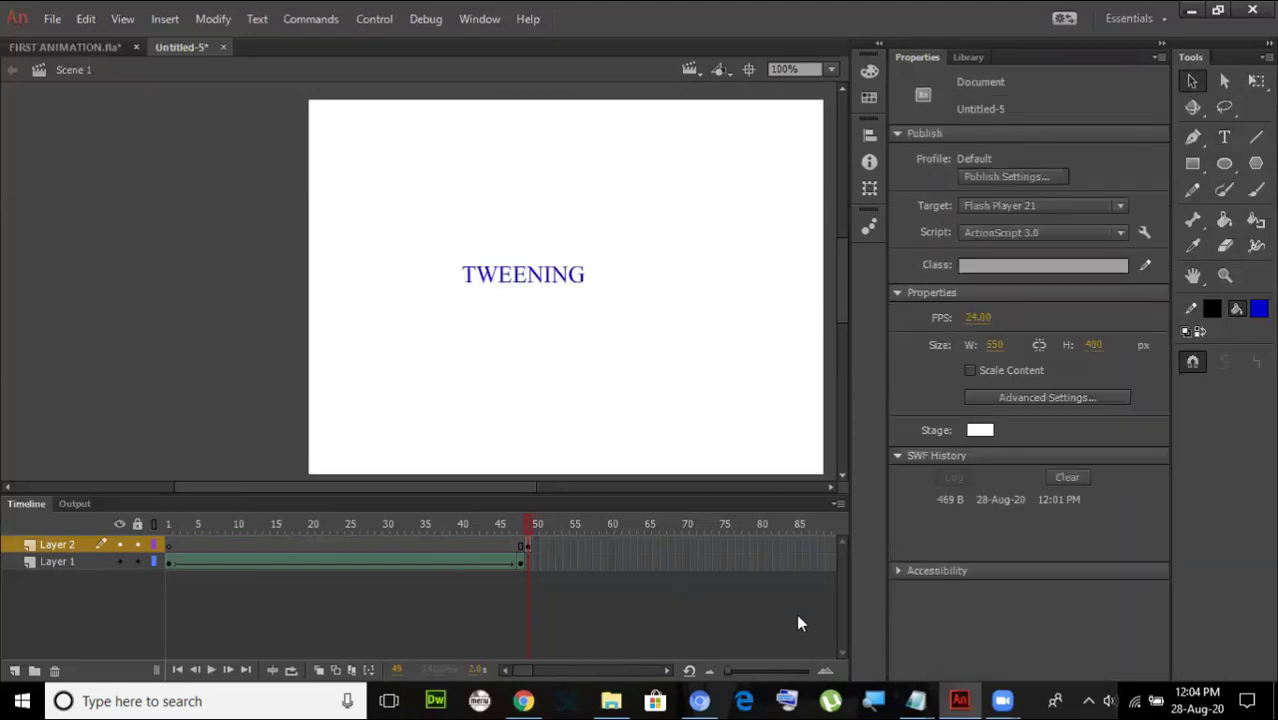
- Insert a keyframe at frame 85 on Layer 2
{"action": "right_click", "coordinate": [800, 544]}
{"action": "left_click", "coordinate": [794, 542]}
{"action": "right_click", "coordinate": [794, 537]}
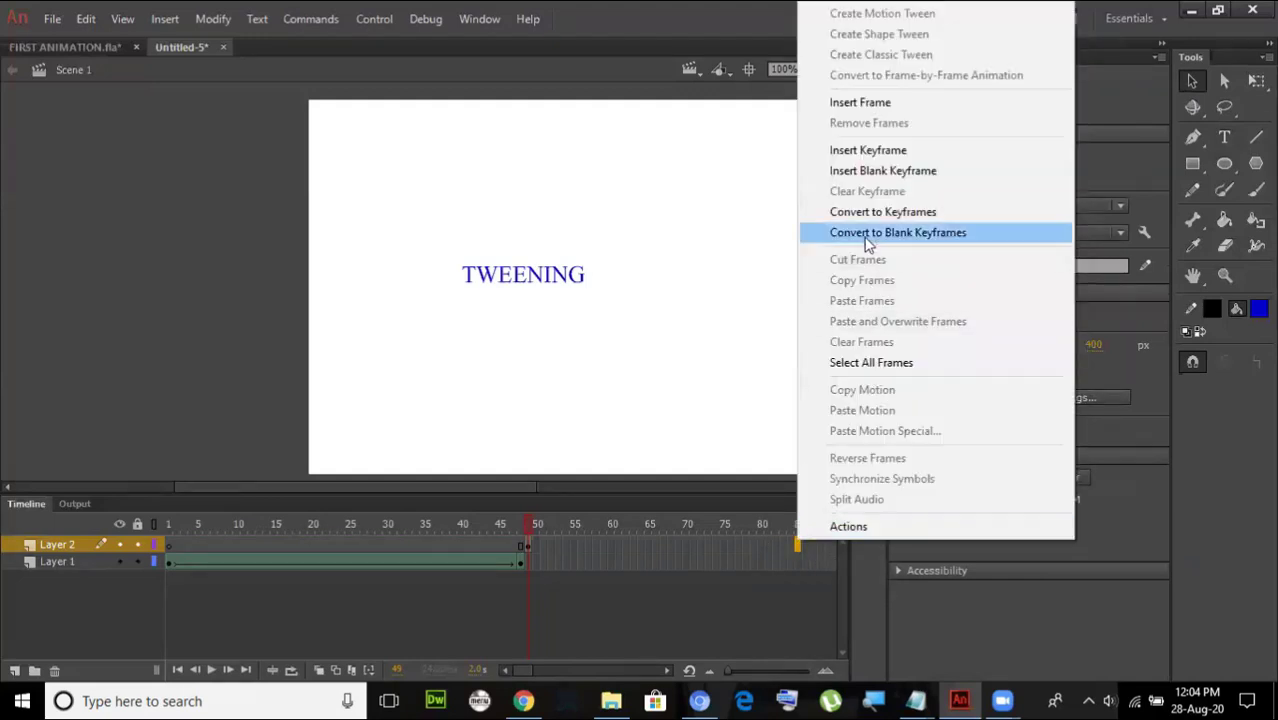
{"action": "left_click", "coordinate": [868, 150]}
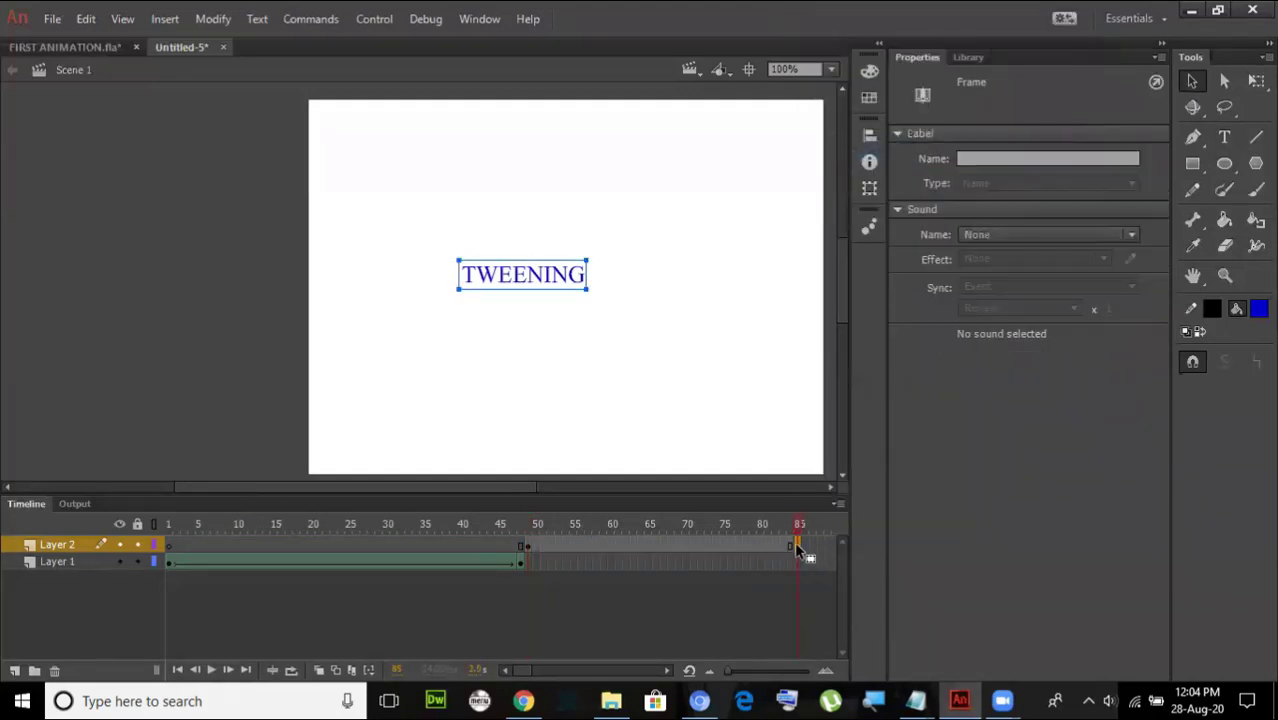
- Create a classic tween on Layer 2 spanning frames 49 to 85
{"action": "right_click", "coordinate": [794, 543]}
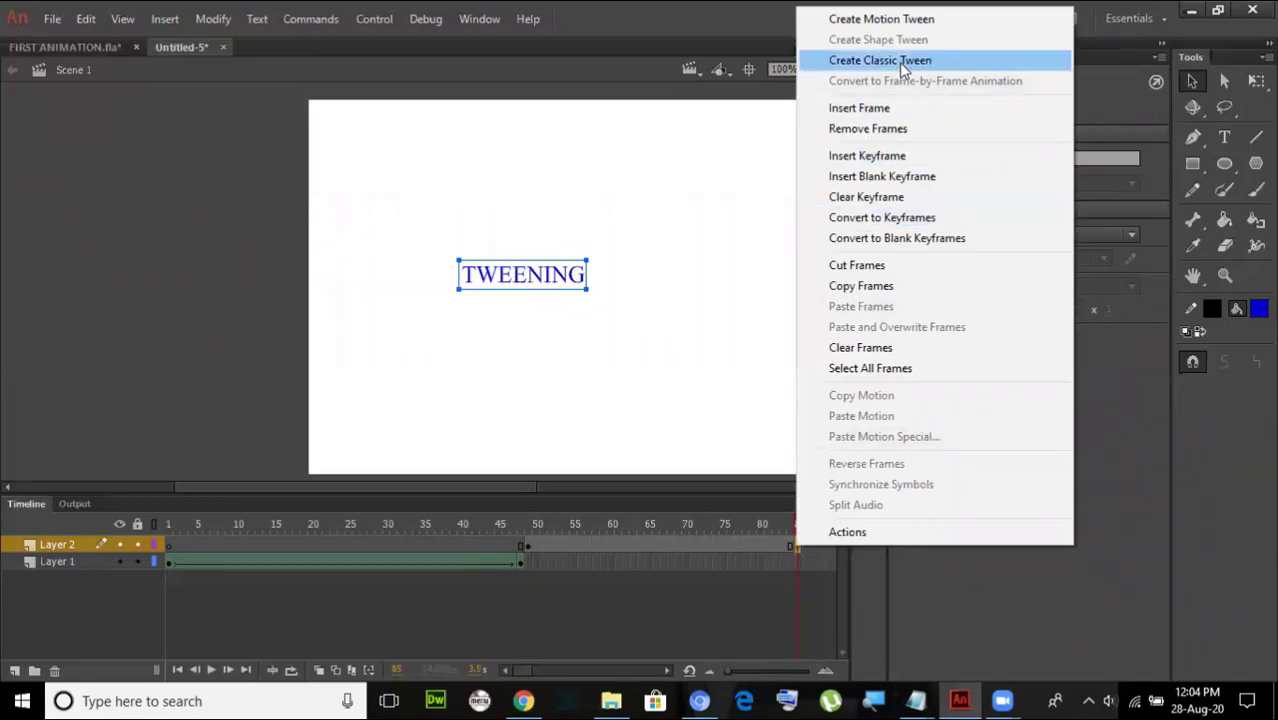
{"action": "left_click", "coordinate": [899, 62]}
{"action": "right_click", "coordinate": [787, 545]}
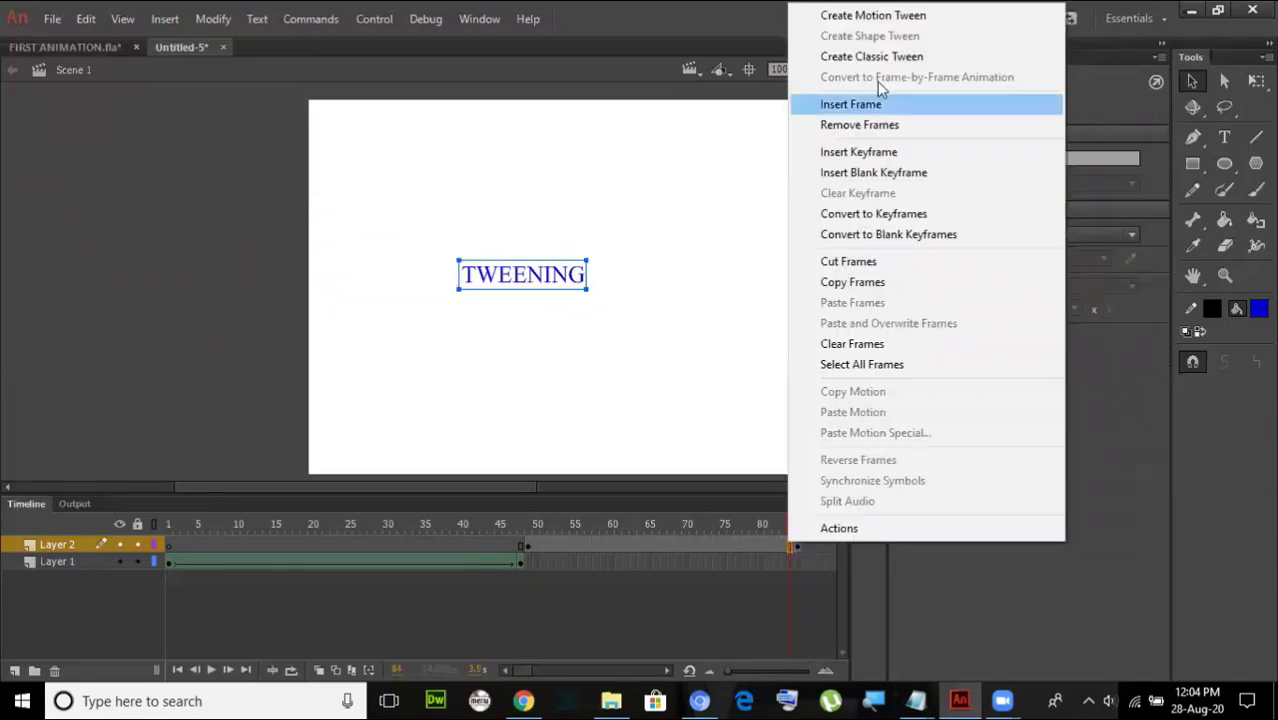
{"action": "left_click", "coordinate": [876, 57]}
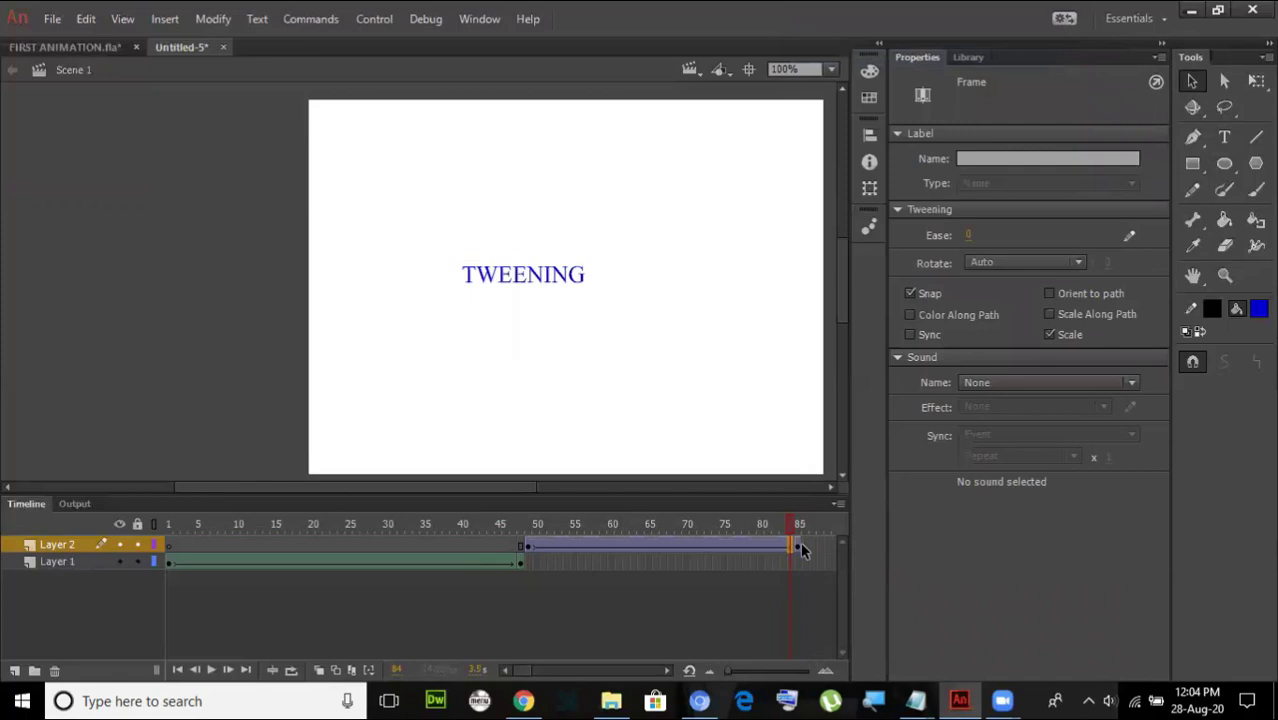
{"action": "left_click", "coordinate": [798, 545]}
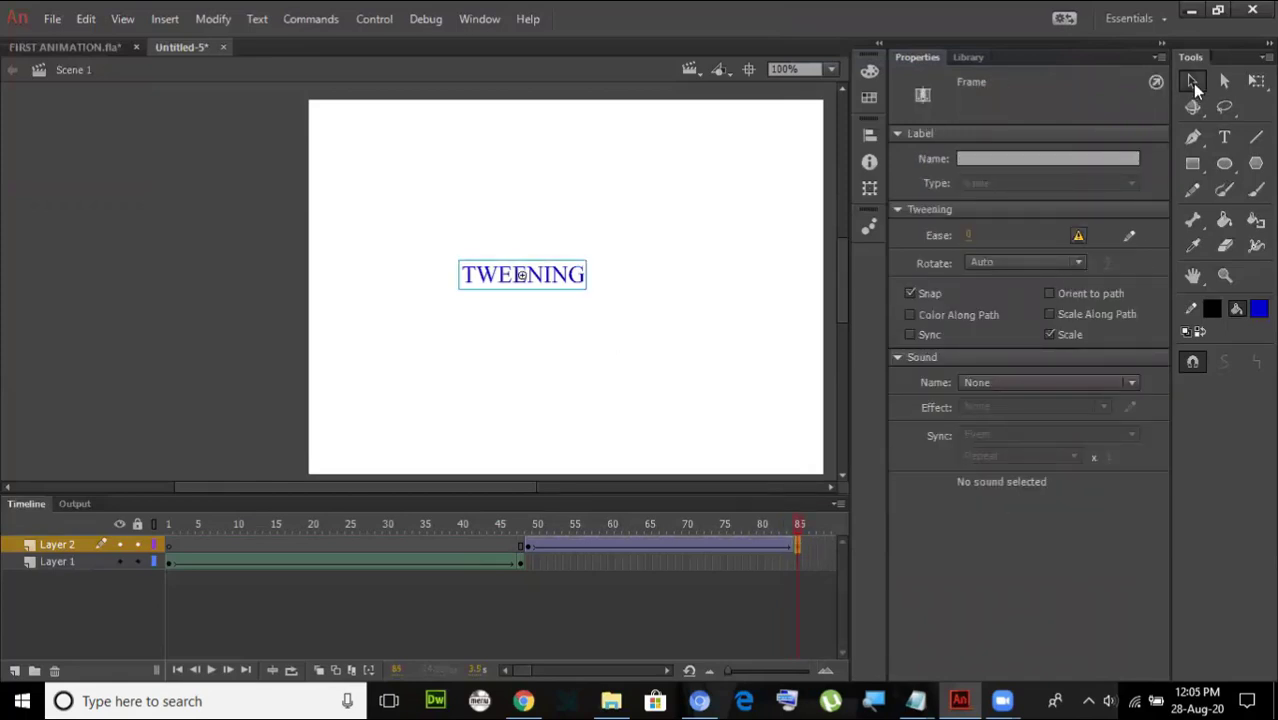
- Scale the TWEENING text at frame 85 to about 384×90 px and play the timeline
{"action": "left_click", "coordinate": [514, 275]}
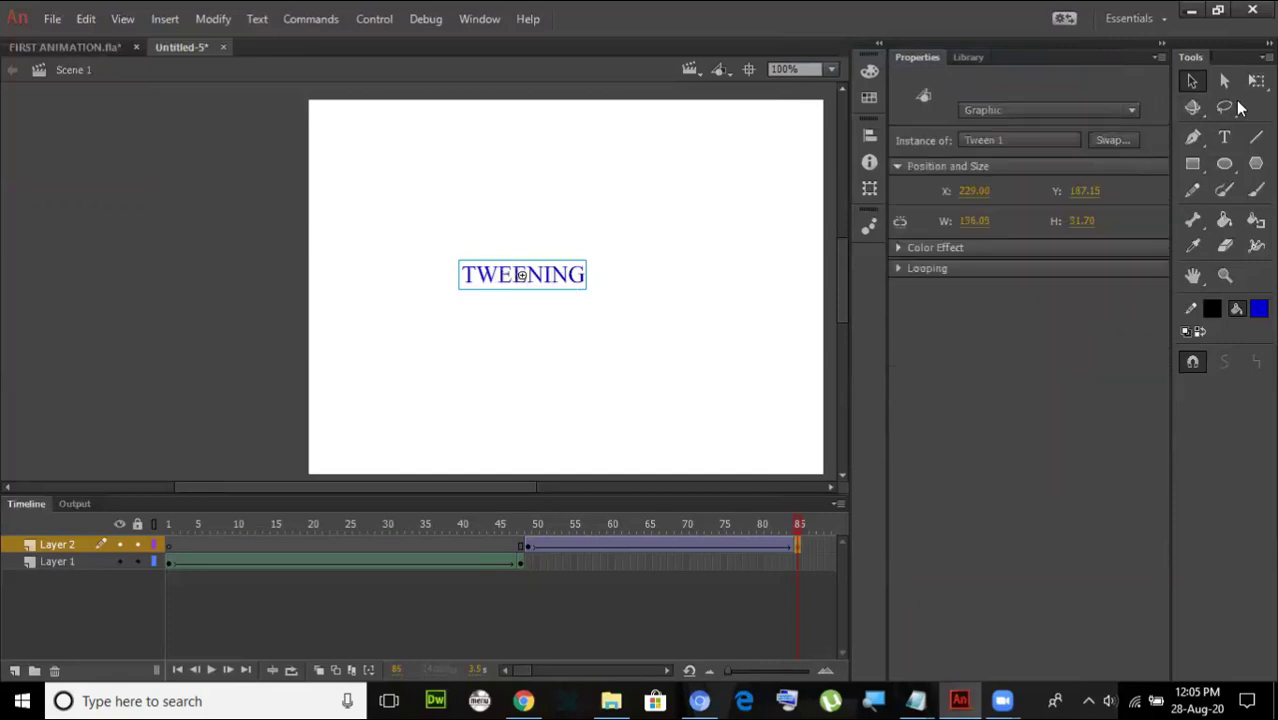
{"action": "left_click", "coordinate": [1257, 81]}
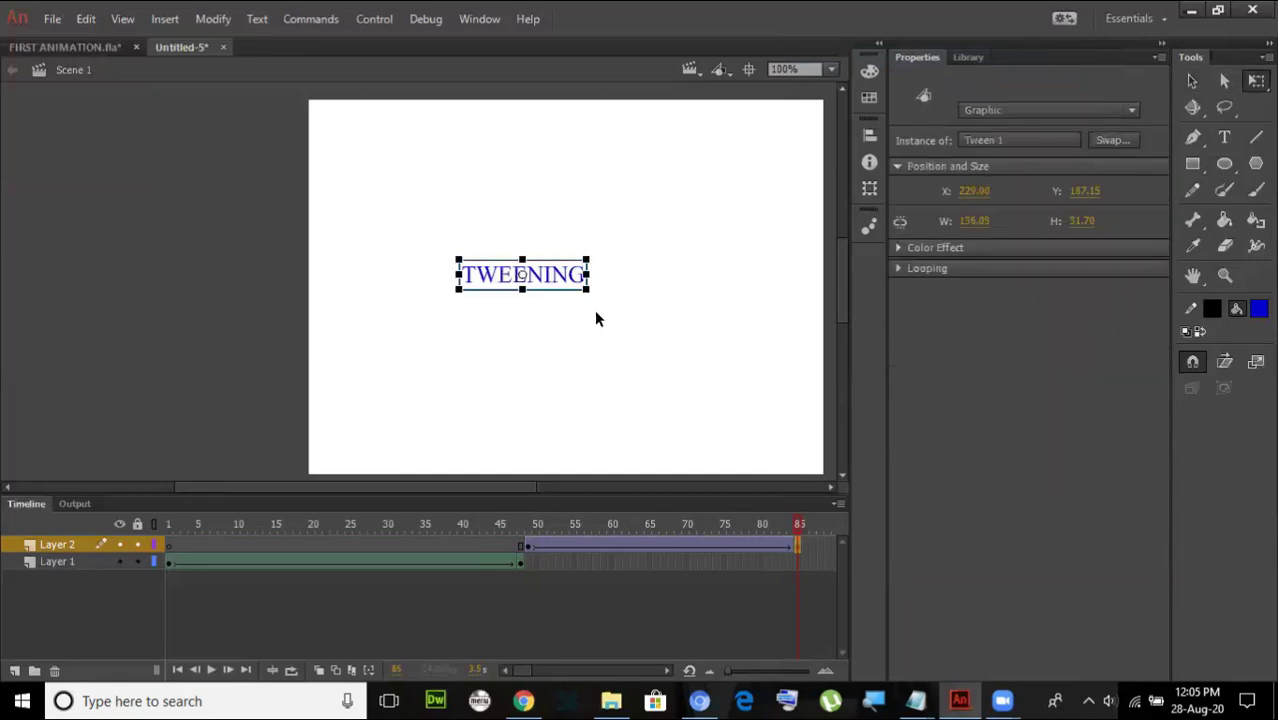
{"action": "left_click_drag", "start_coordinate": [594, 301], "coordinate": [730, 348]}
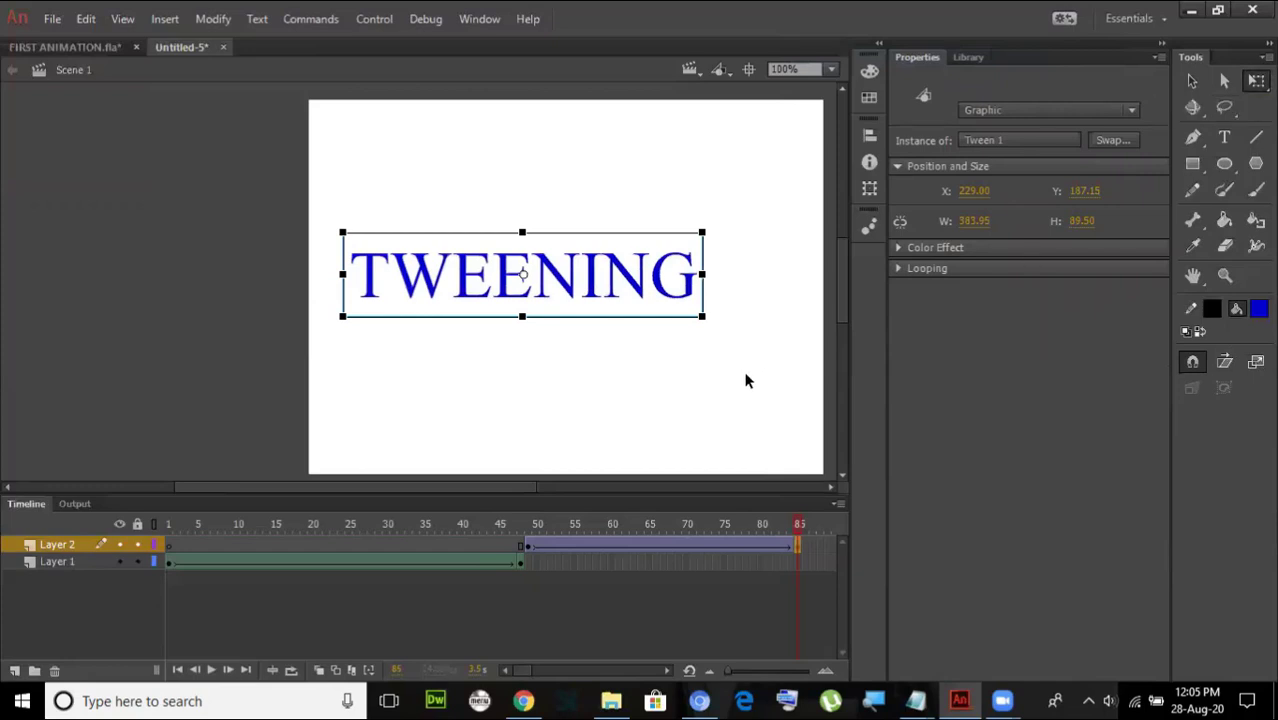
{"action": "key", "text": "Return"}
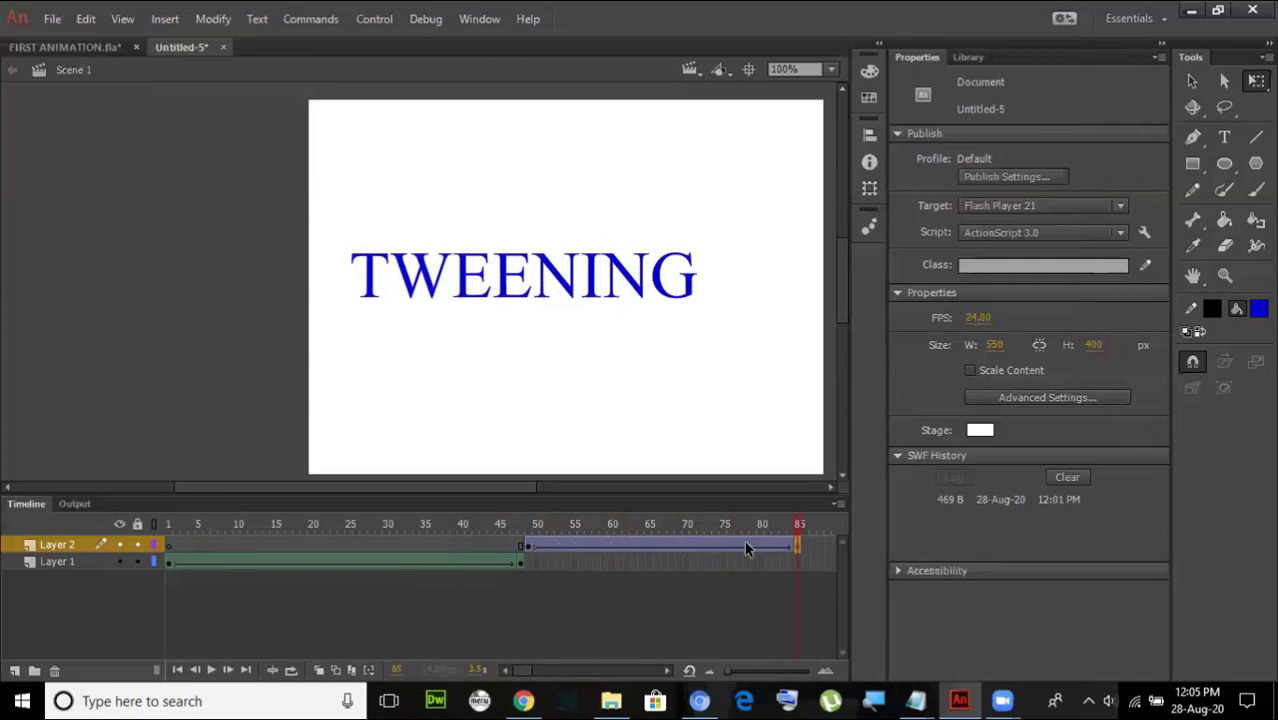
- Test the movie as Untitled-5.swf, then close the preview window
{"action": "key", "text": "ctrl+Return"}
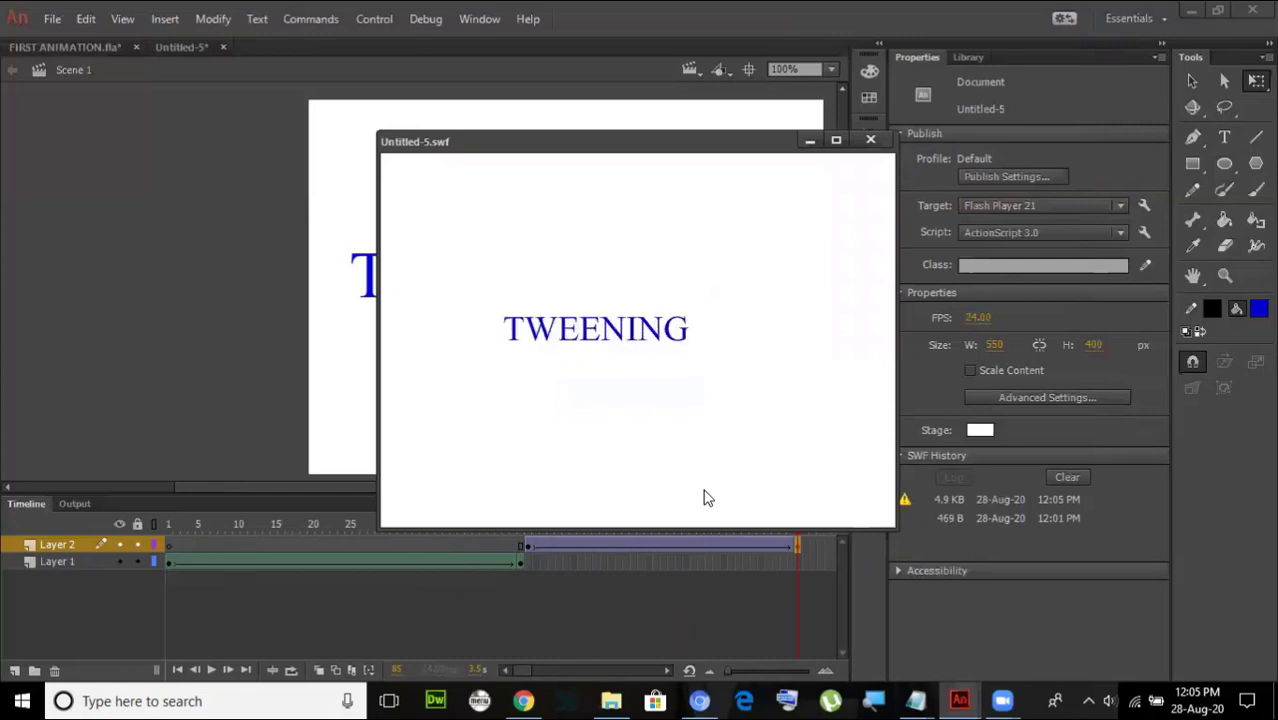
{"action": "left_click", "coordinate": [868, 141]}
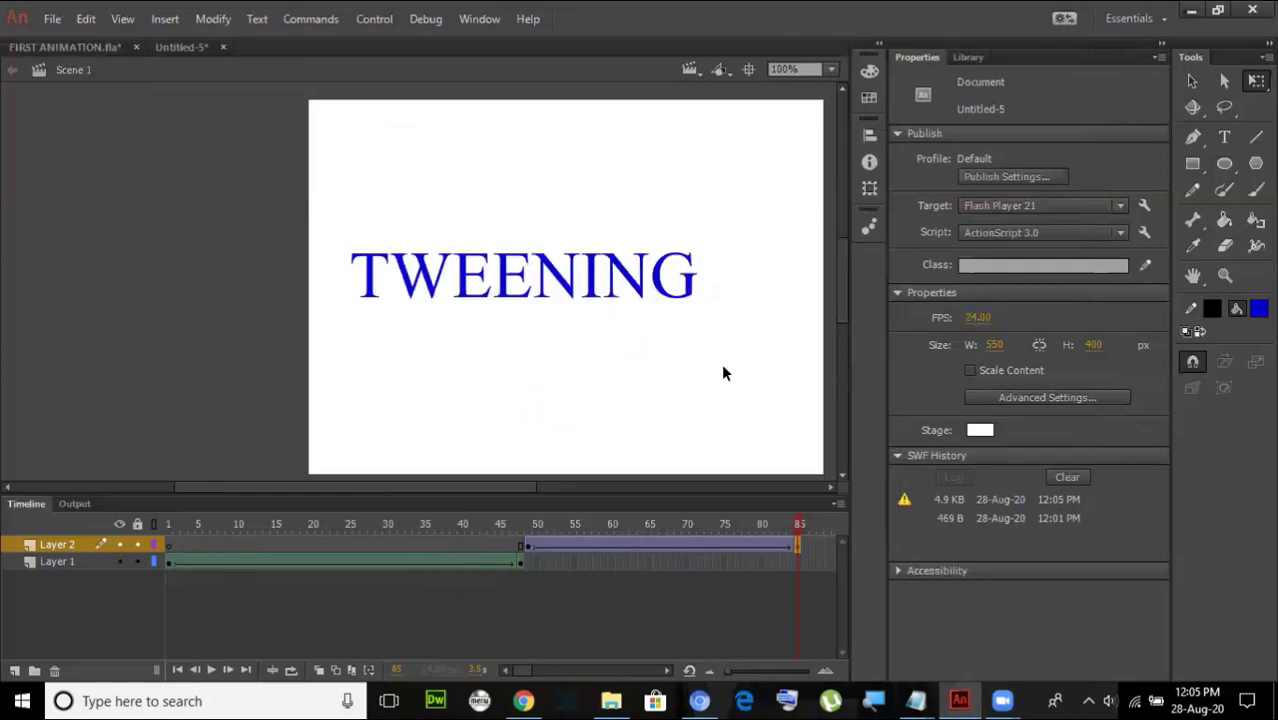